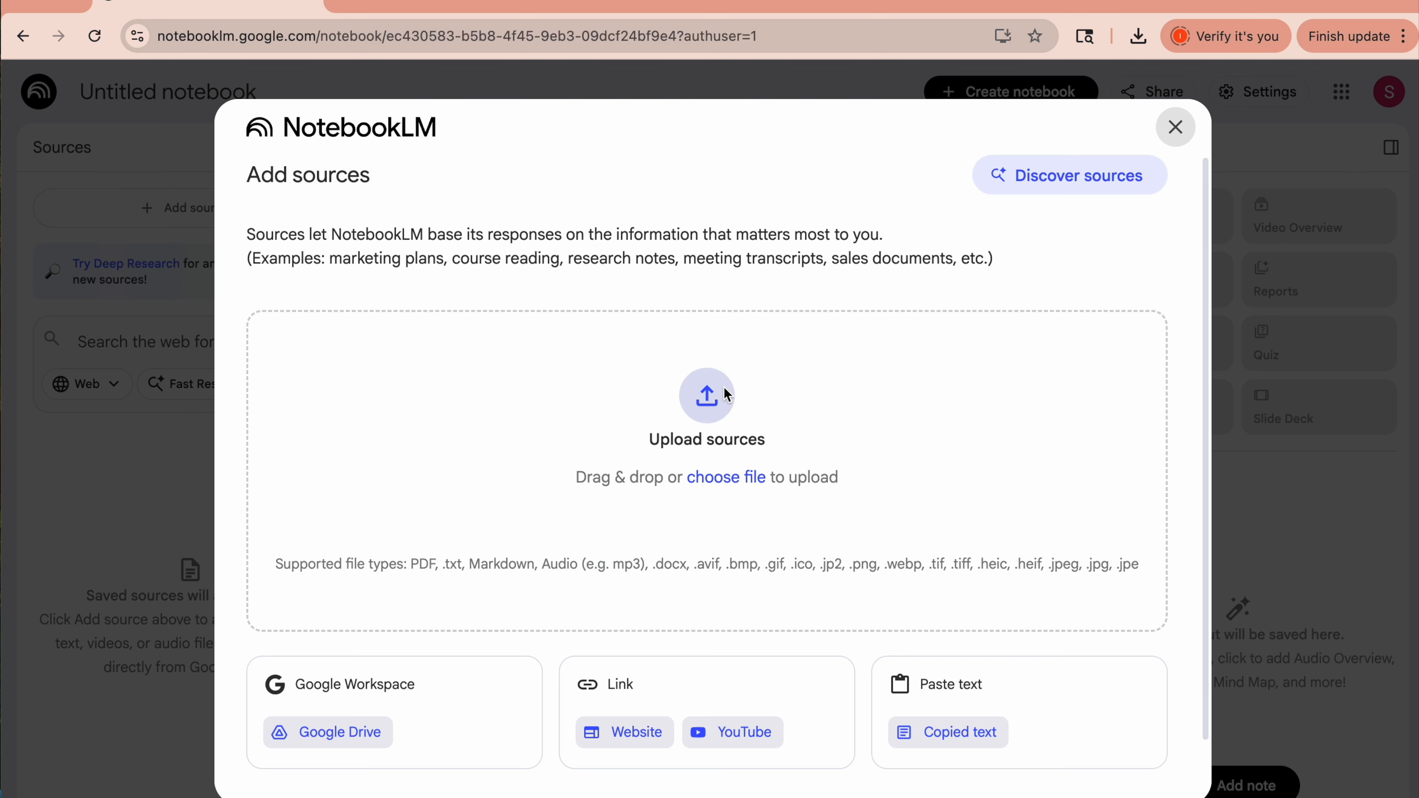
# Close the source upload dialog and rename the untitled notebook as "Climate Change Study Guide"
pyautogui.click(1176, 128)
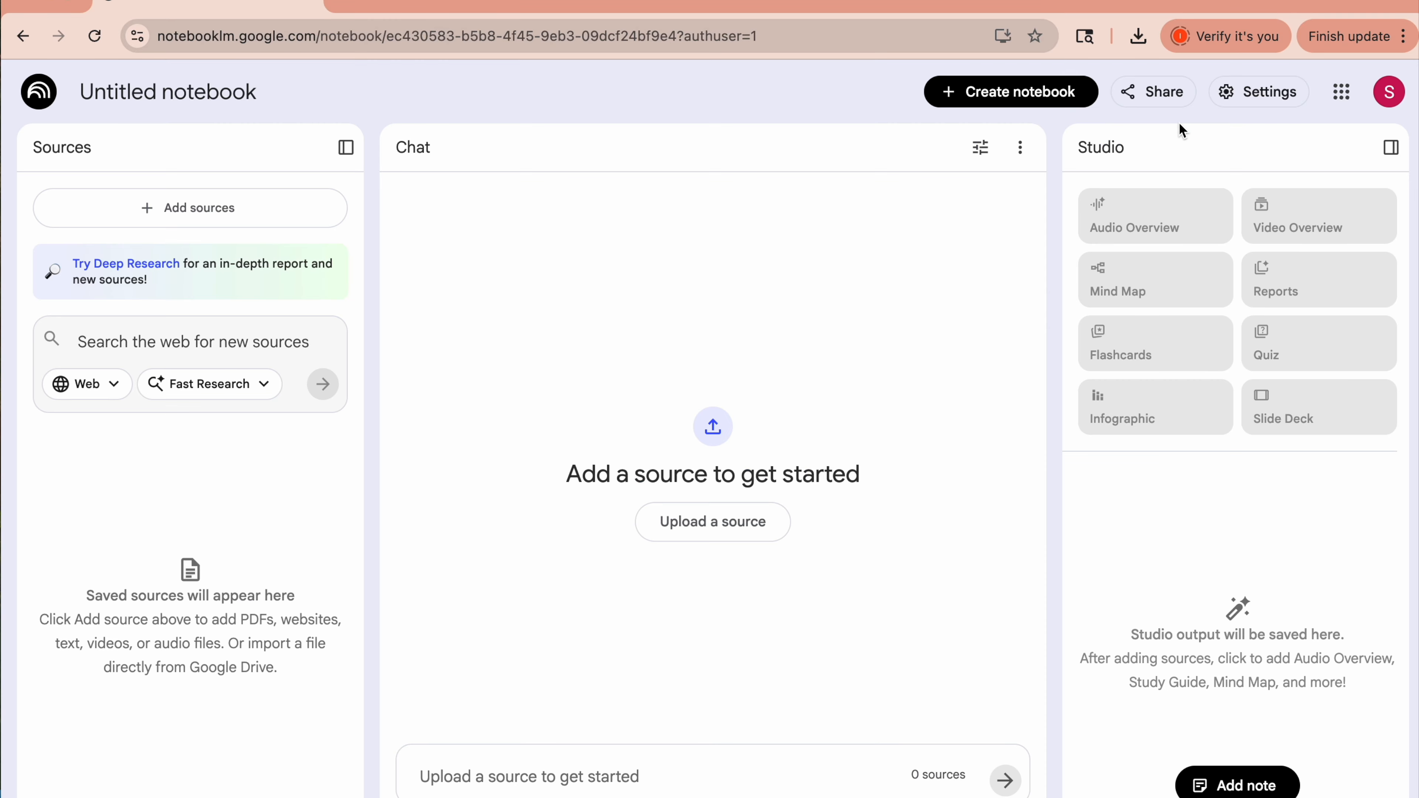
pyautogui.click(159, 87)
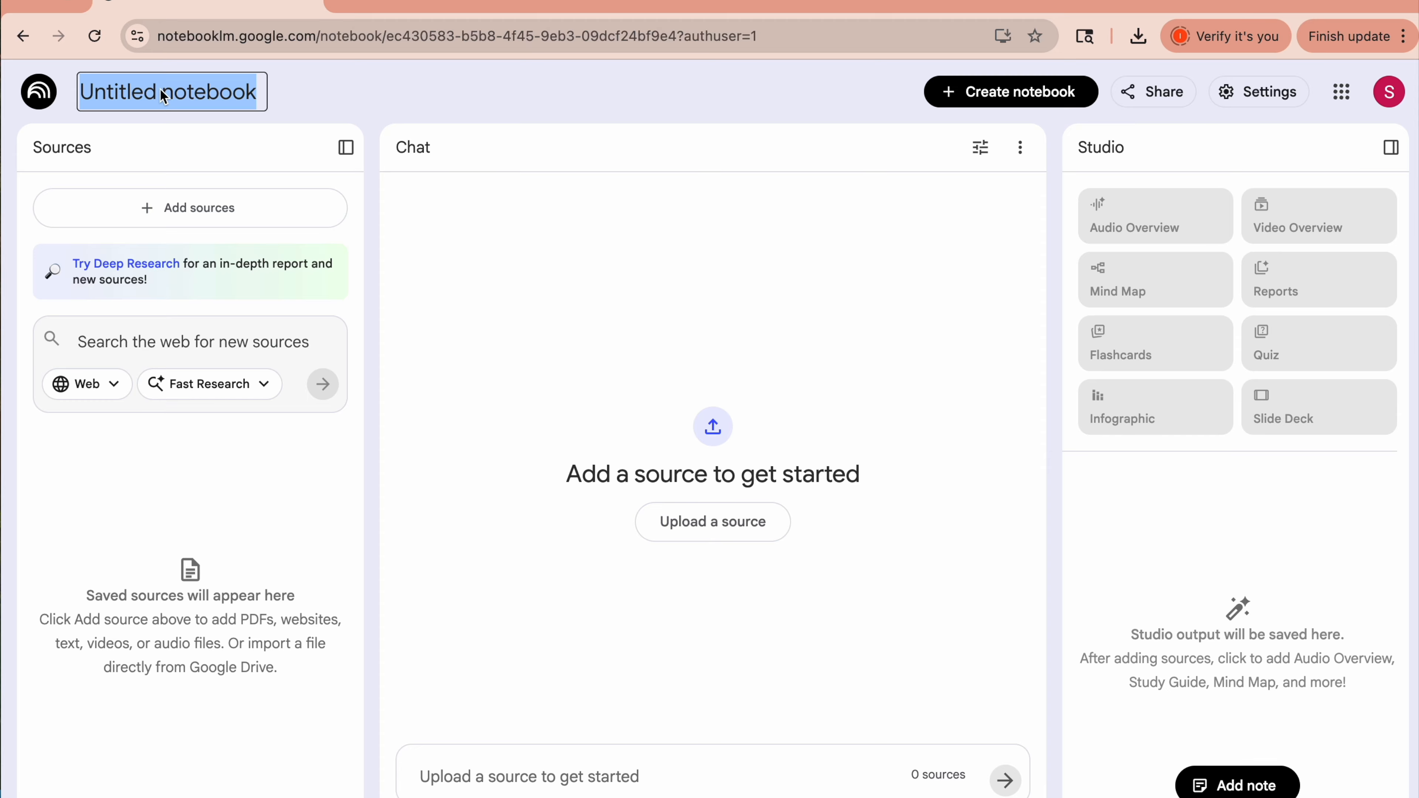
pyautogui.write('Climate Change Studi')
pyautogui.press('BackSpace')
pyautogui.press('BackSpace')
pyautogui.write('y Guide')
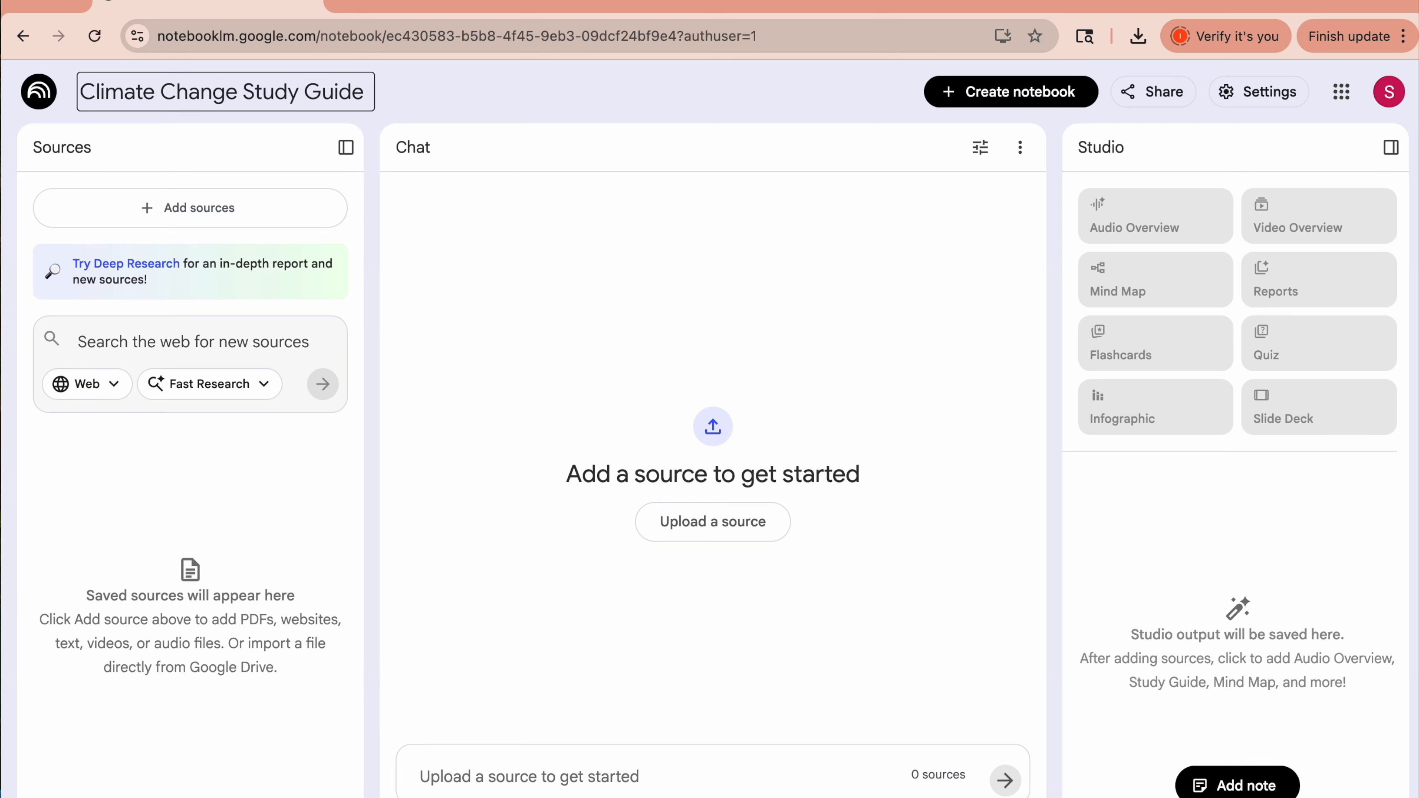
pyautogui.click(499, 104)
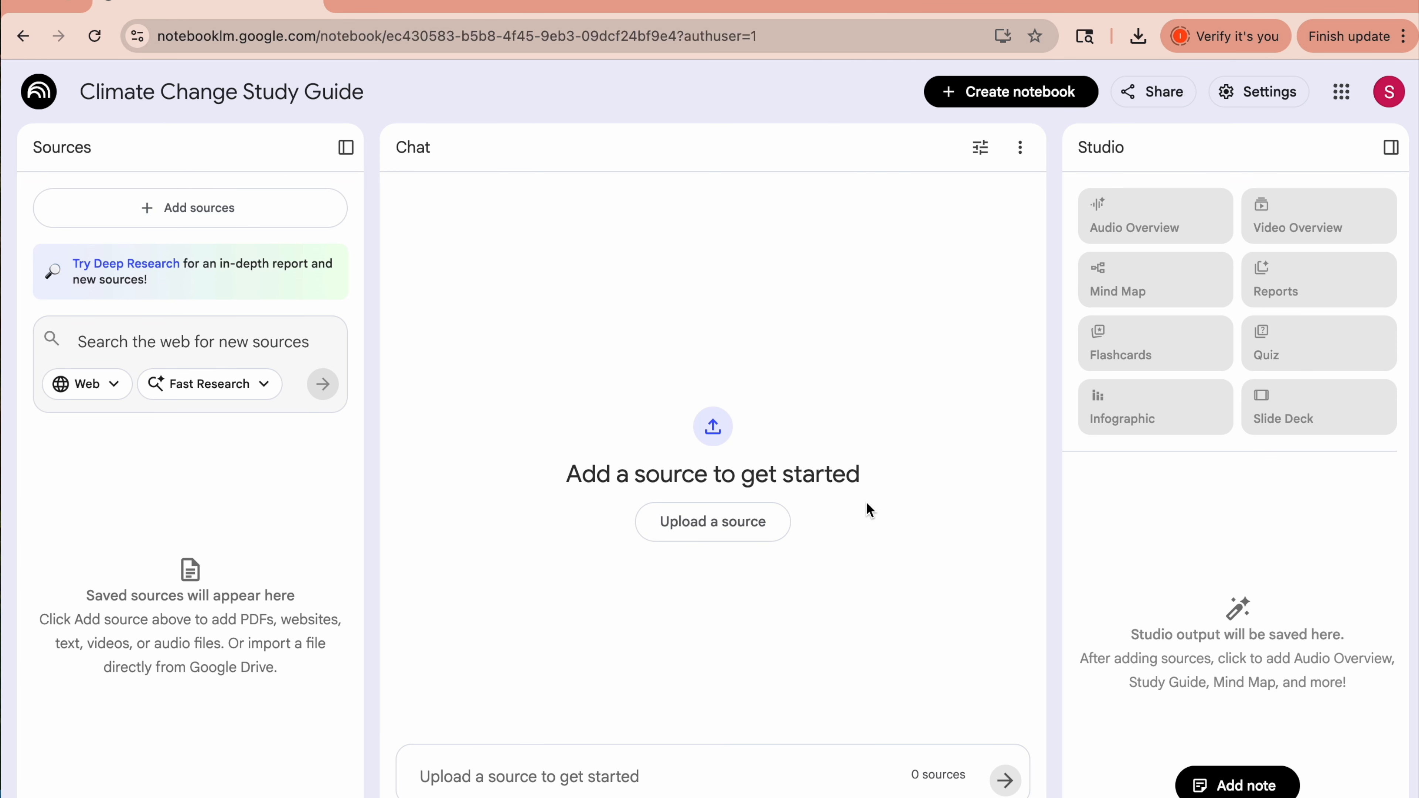
# Upload climate-primer.pdf from the Downloads folder as a source for the notebook
pyautogui.click(715, 523)
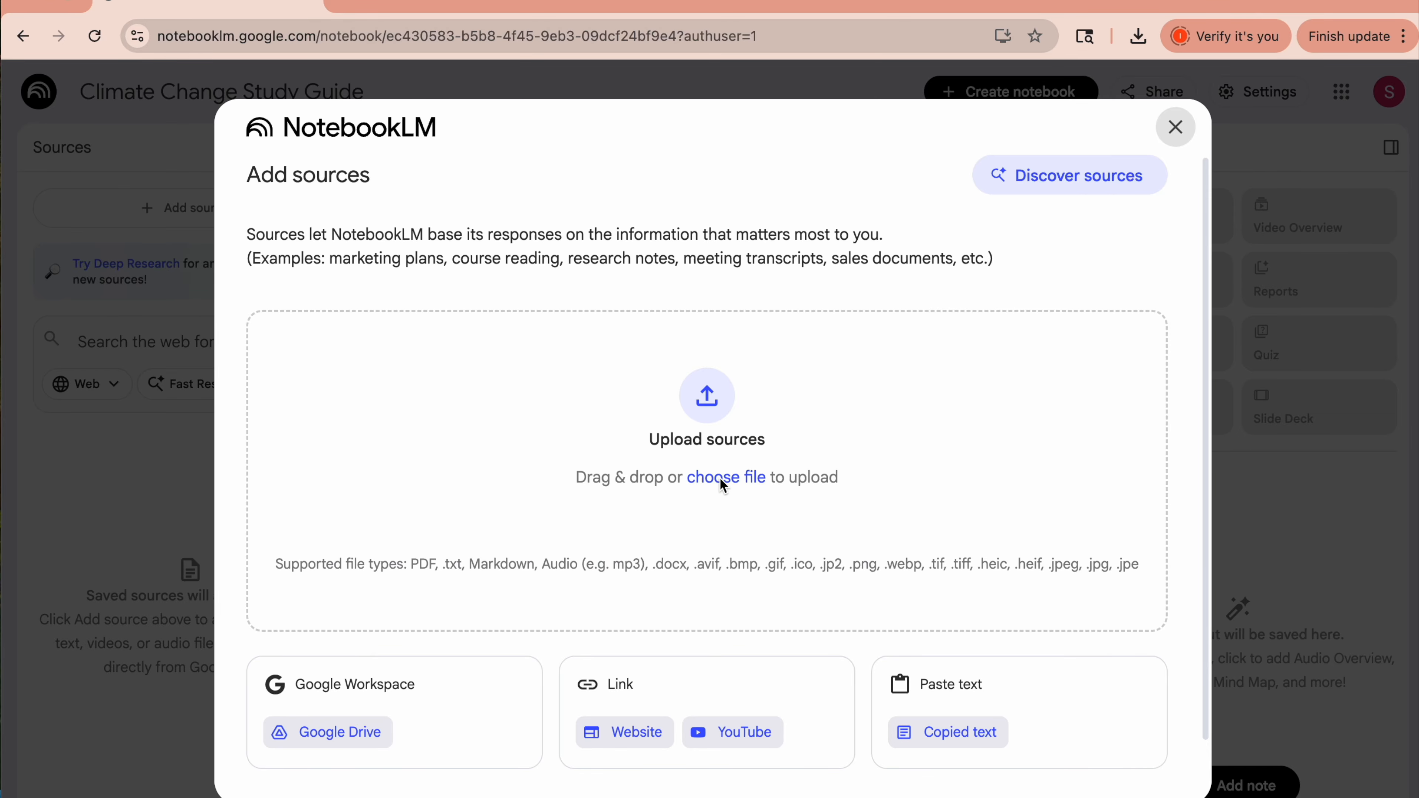
pyautogui.click(705, 409)
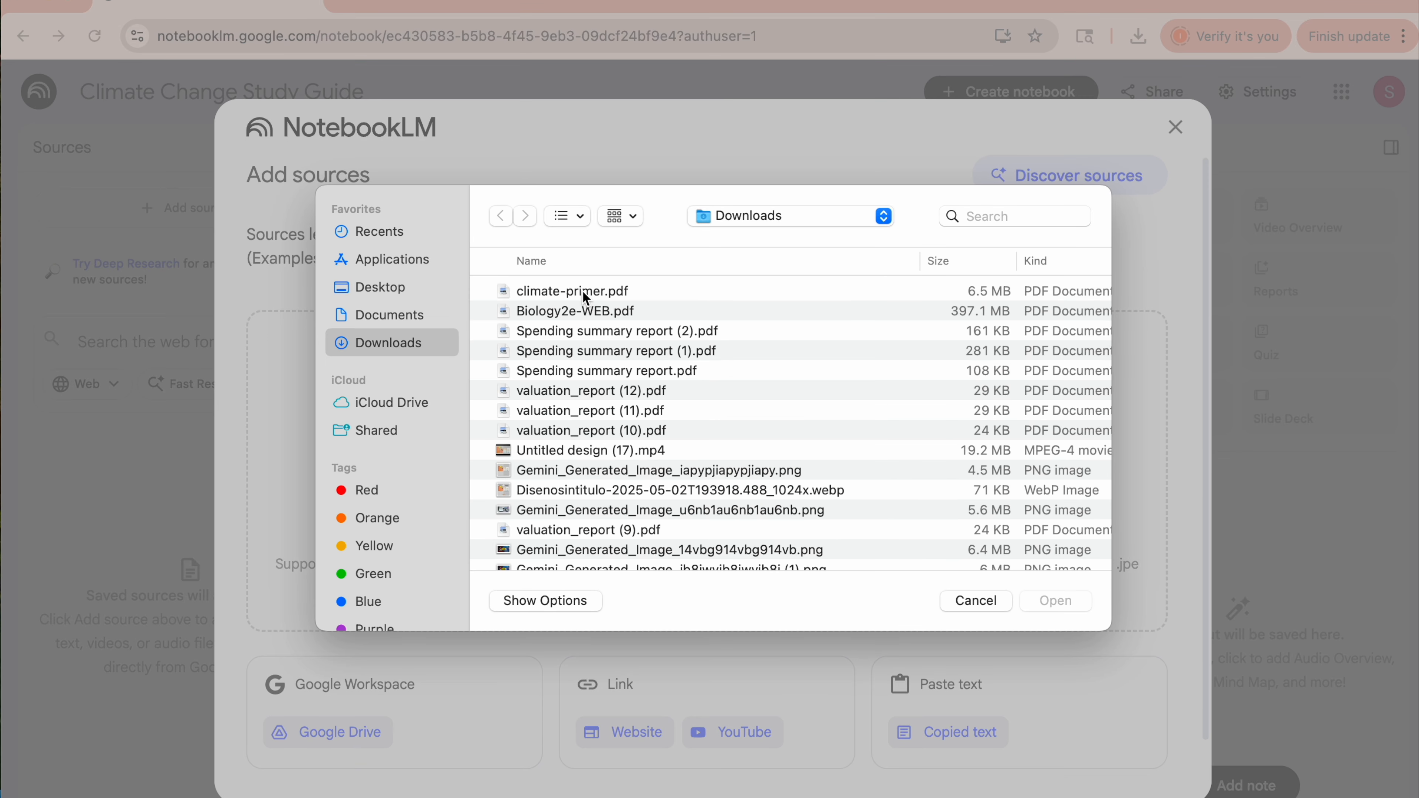
pyautogui.click(582, 291)
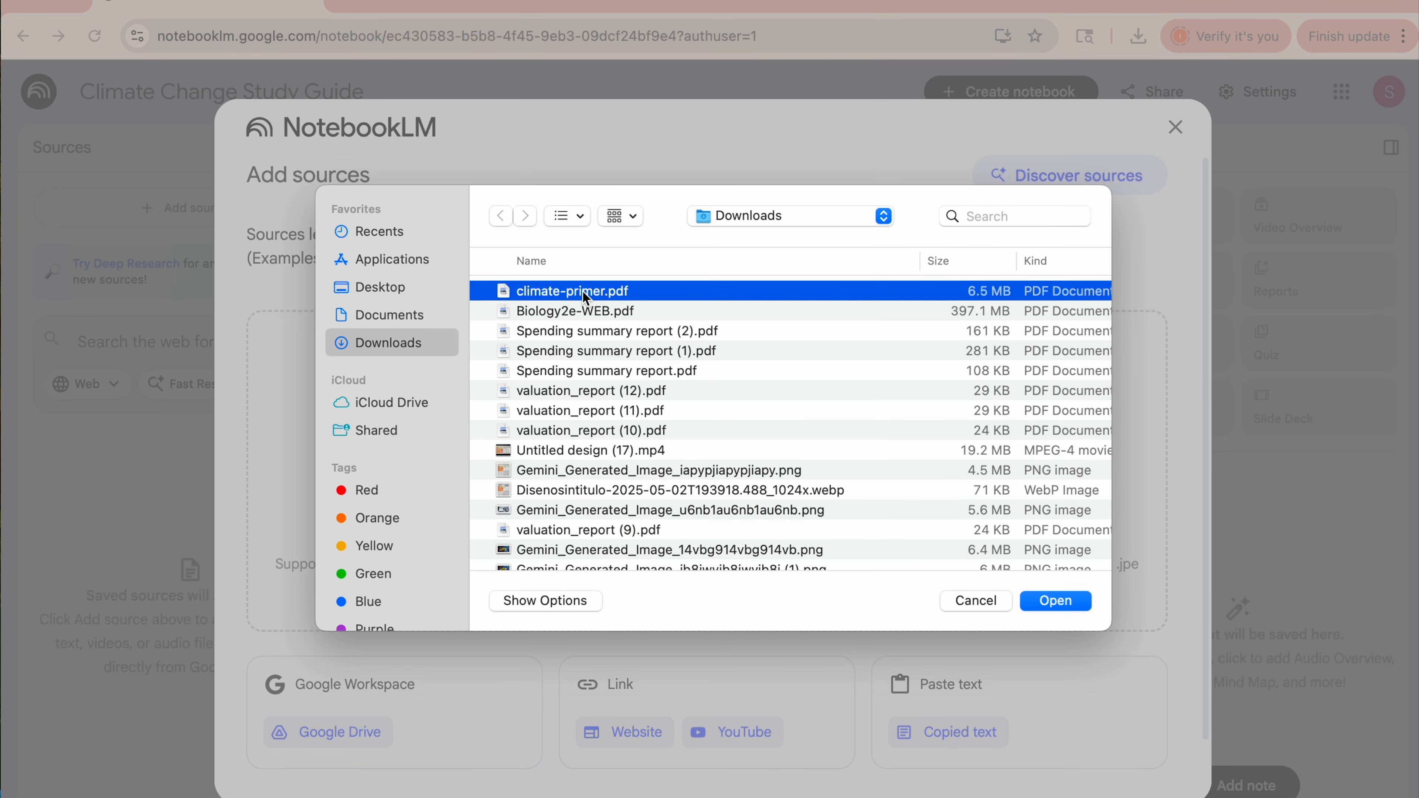
pyautogui.click(1056, 601)
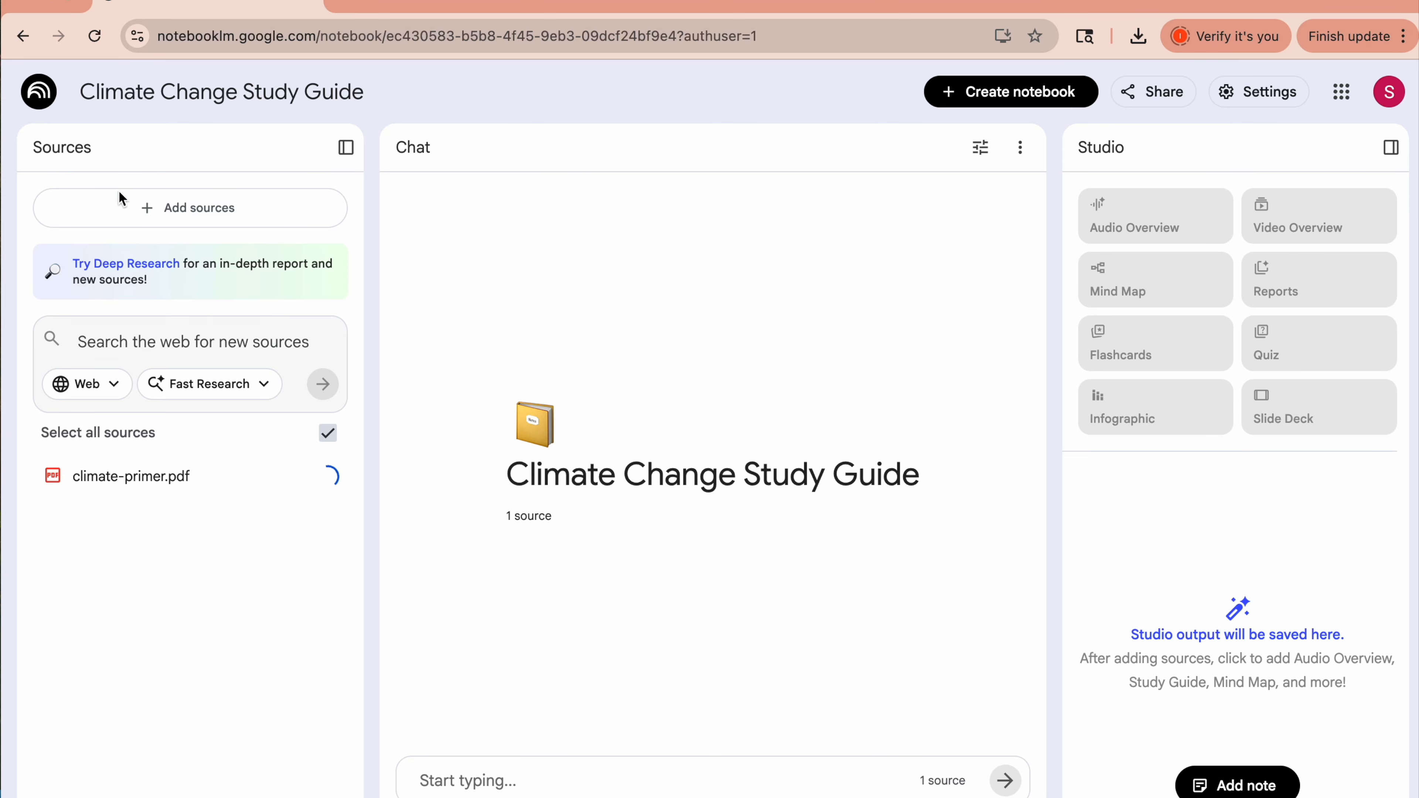
pyautogui.click(150, 204)
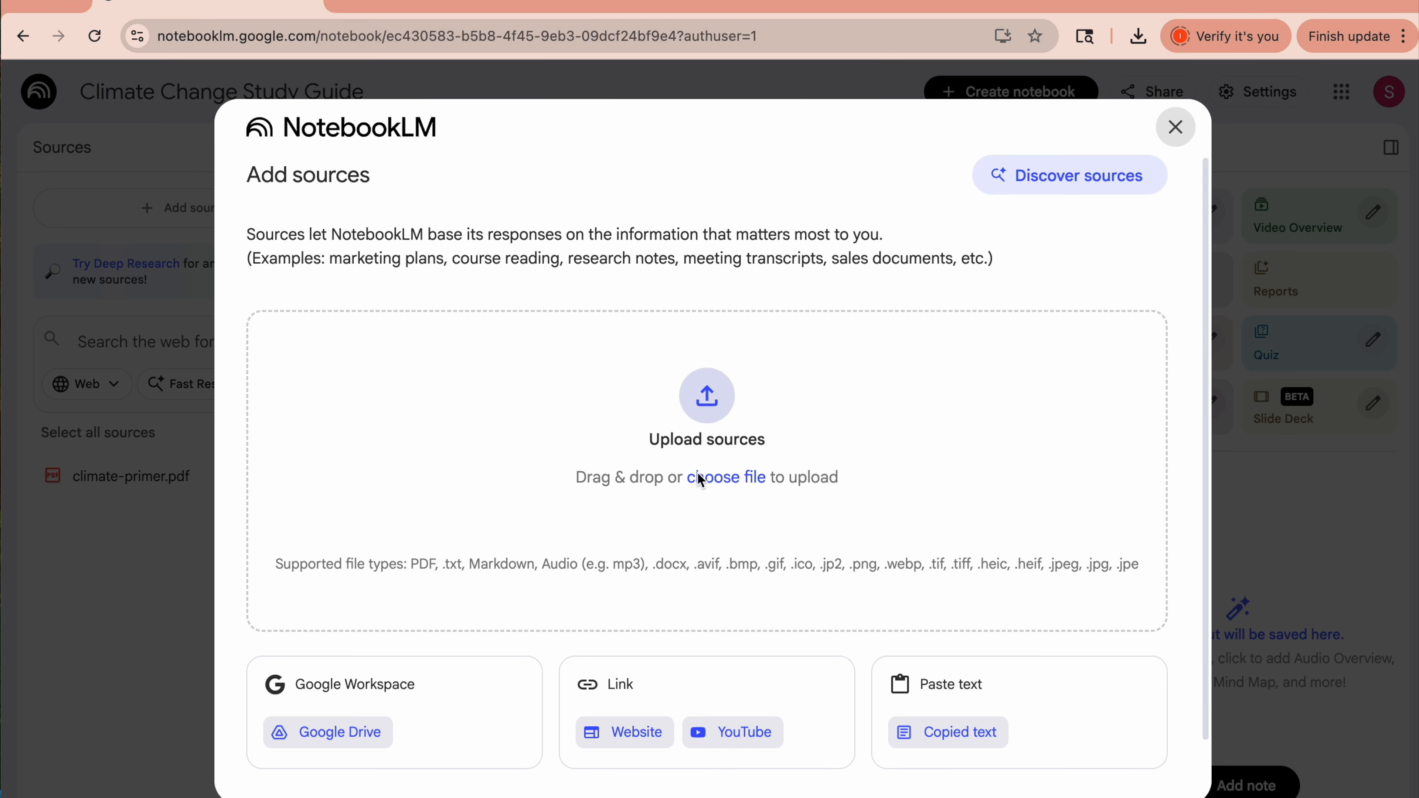
pyautogui.click(608, 733)
pyautogui.click(361, 339)
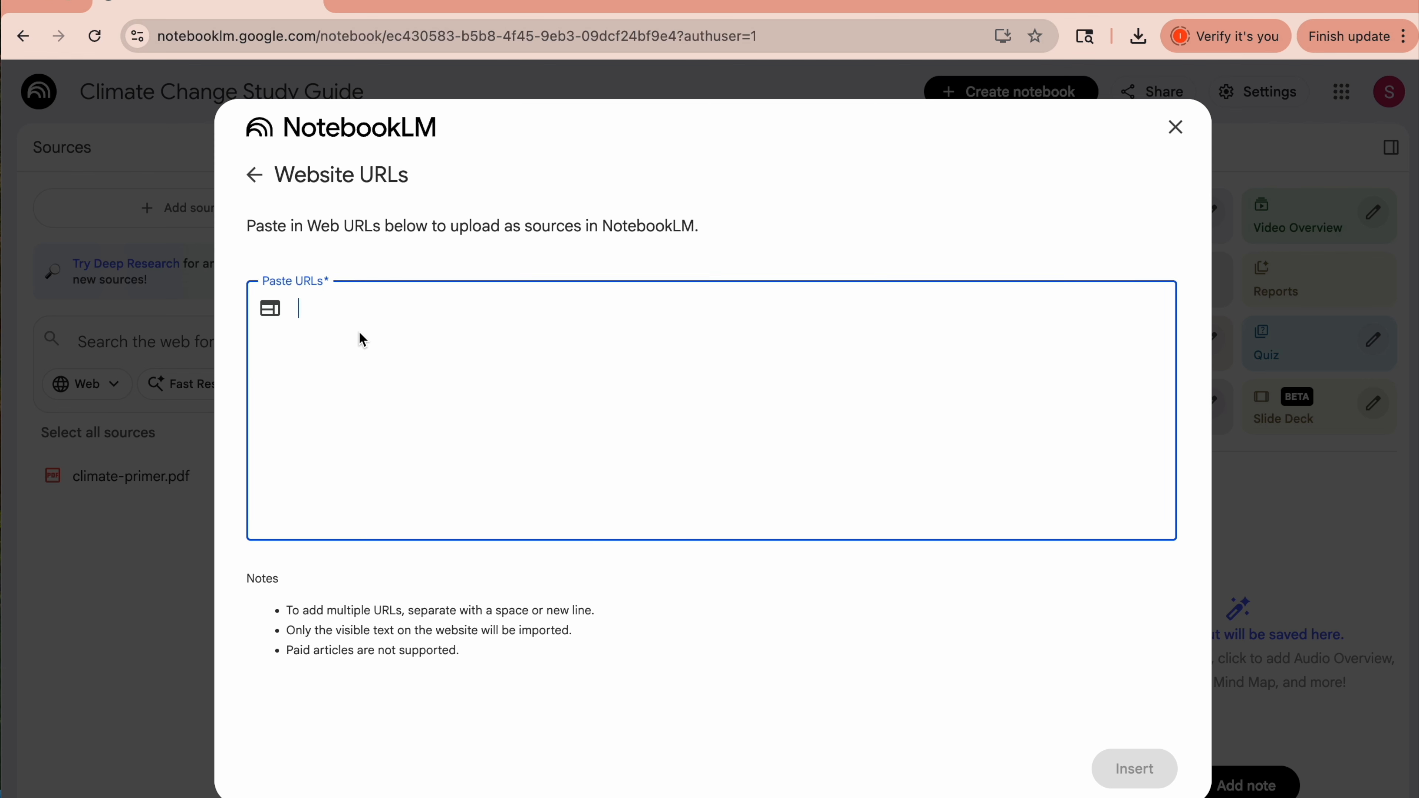
pyautogui.write('https://science.nasa.gov/climate-change/evidence/')
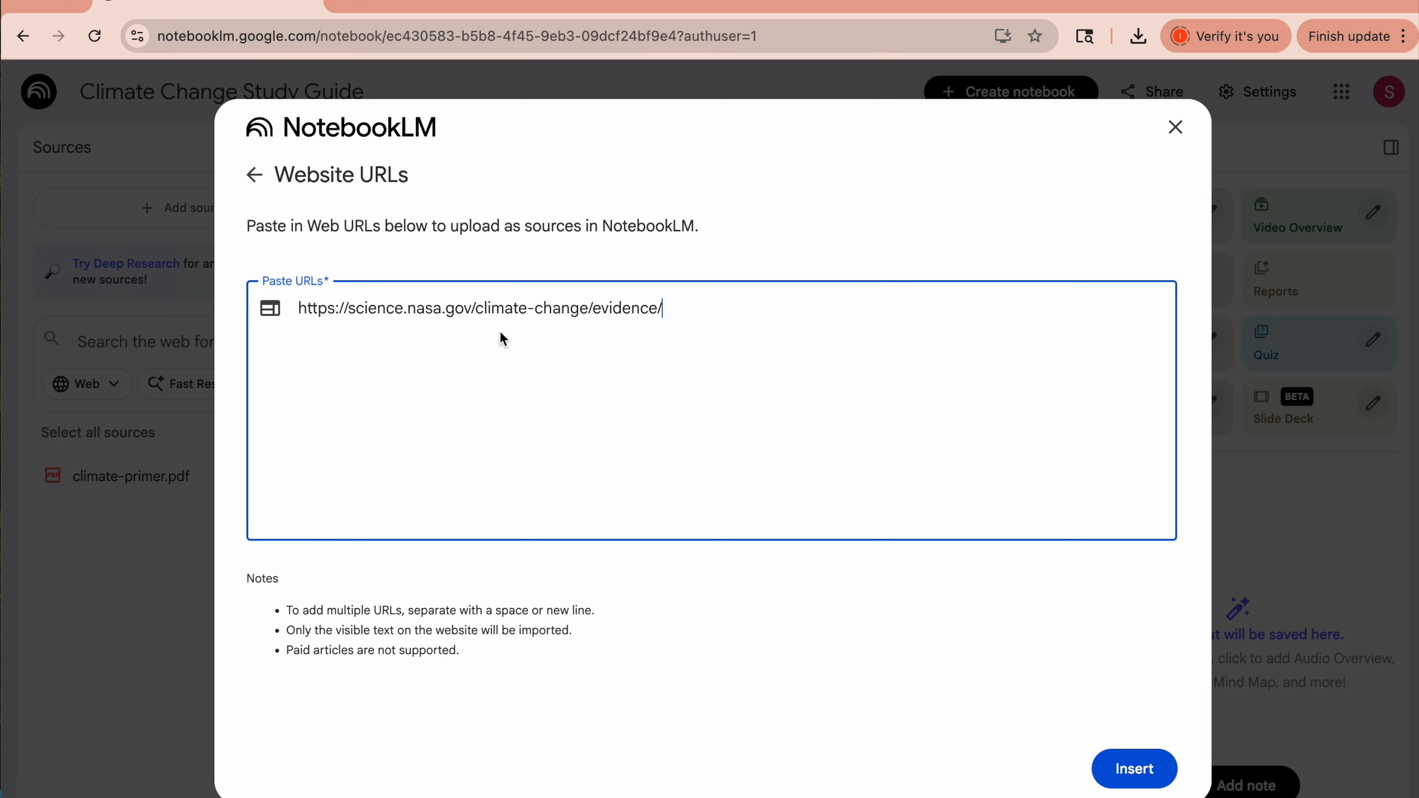
pyautogui.click(1133, 766)
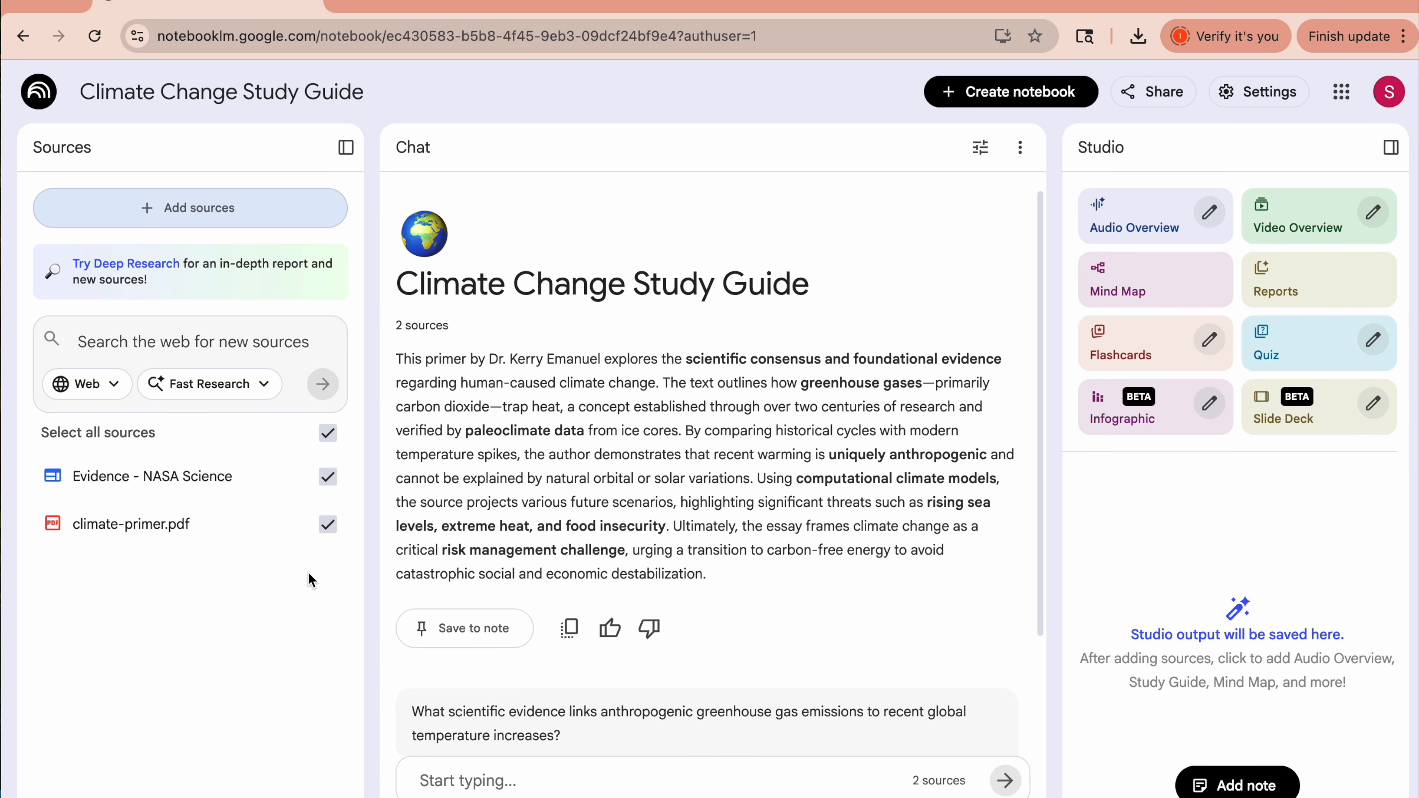
# Review the notebook's source summary and the suggested questions in the chat
pyautogui.scroll(-1, 630, 364)
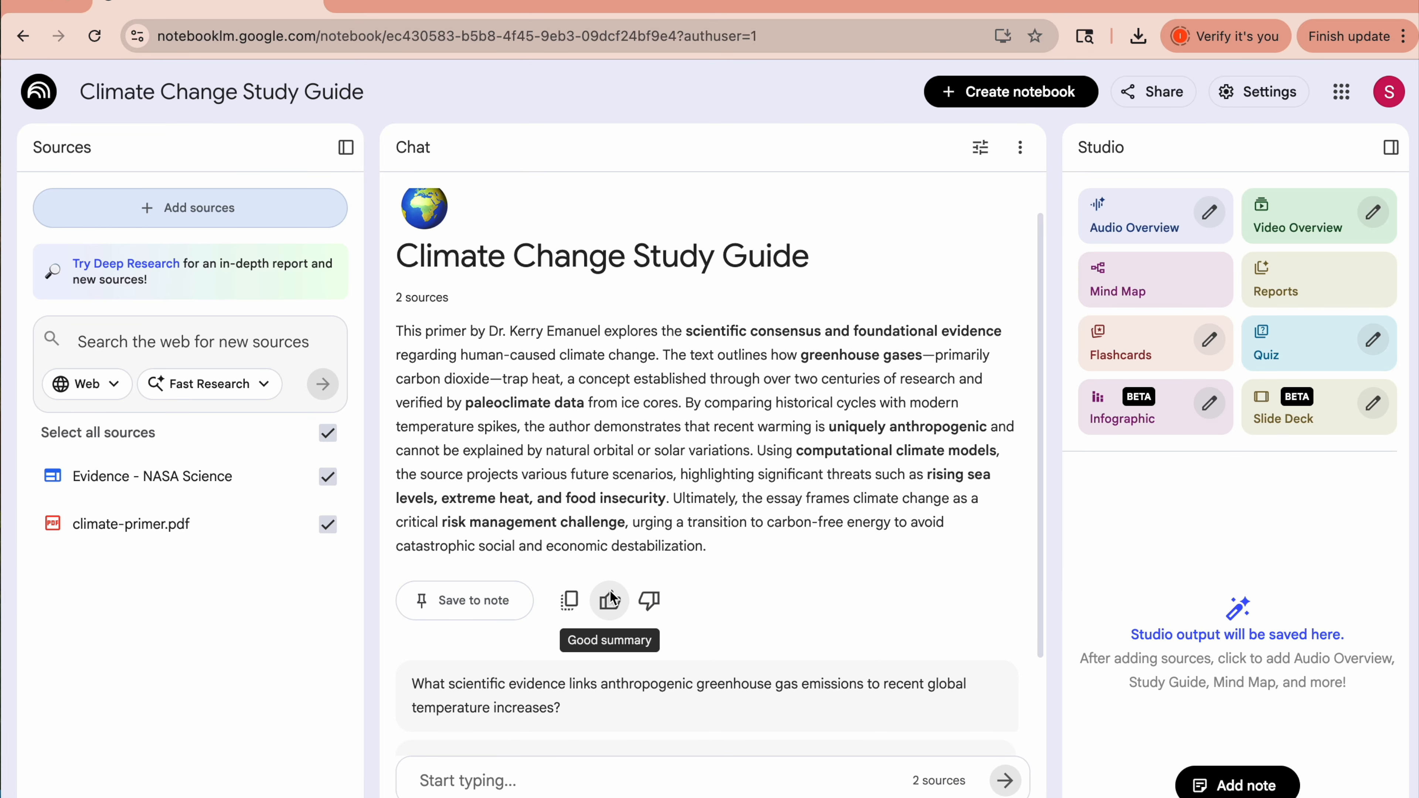
pyautogui.scroll(1, 806, 401)
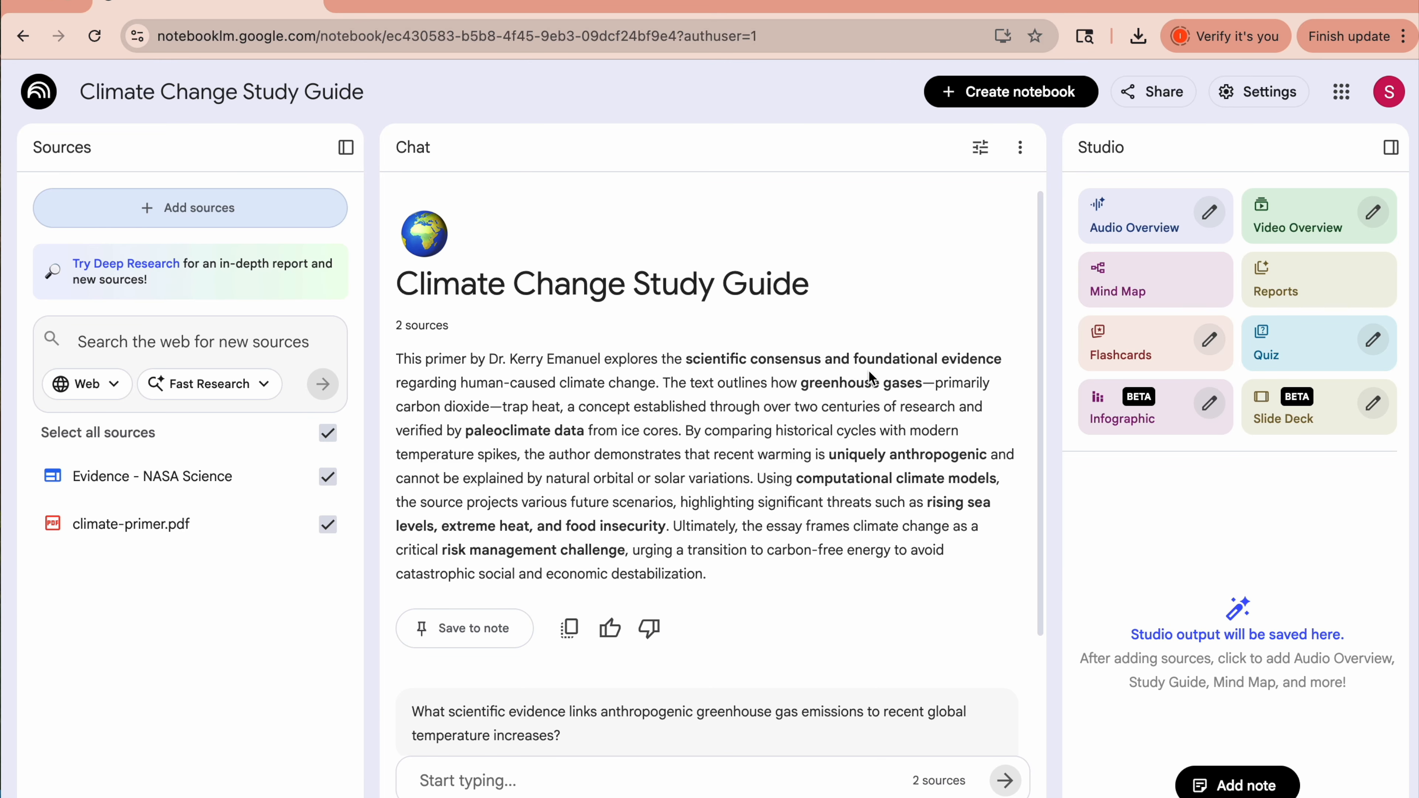
pyautogui.scroll(-1, 868, 370)
pyautogui.scroll(-3, 868, 370)
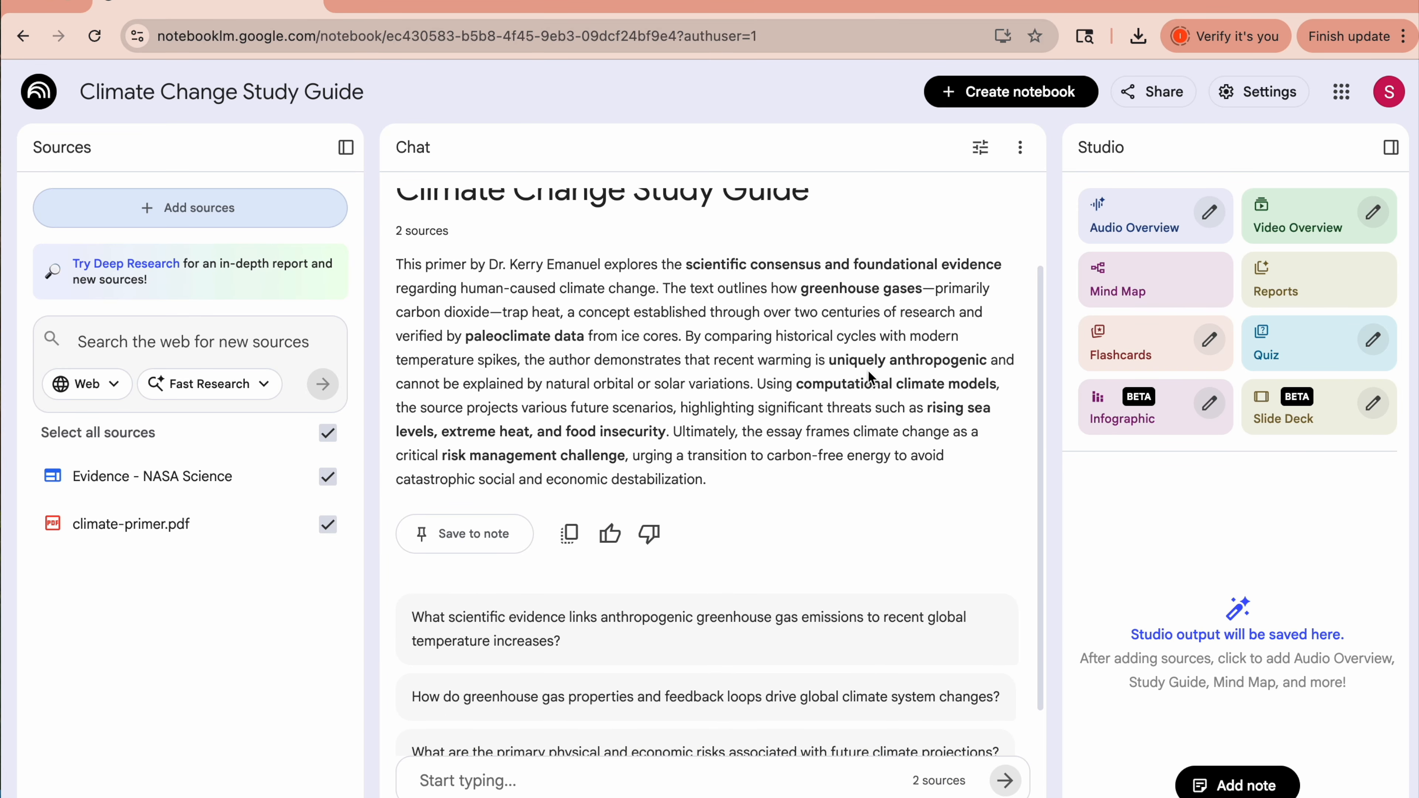
pyautogui.scroll(-2, 868, 369)
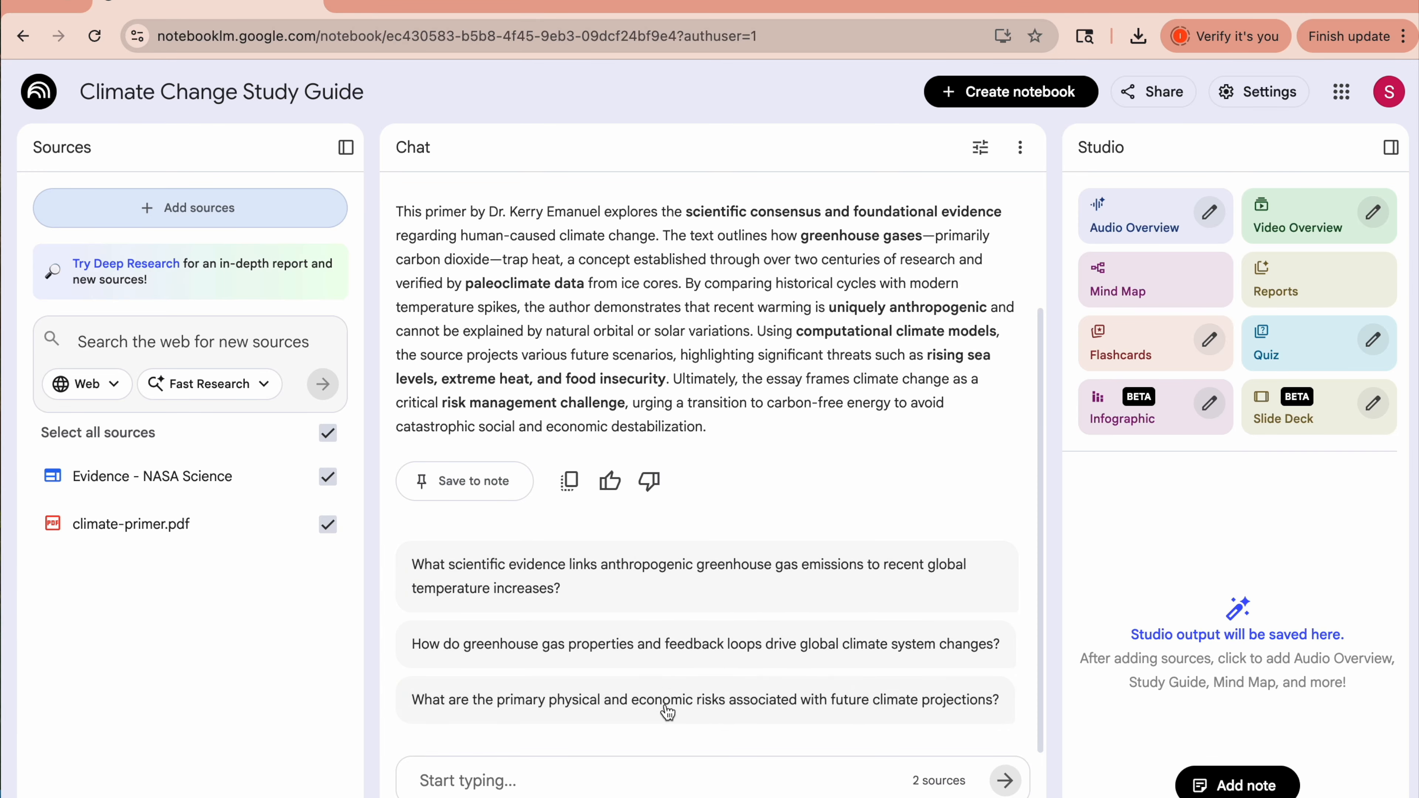
pyautogui.click(550, 783)
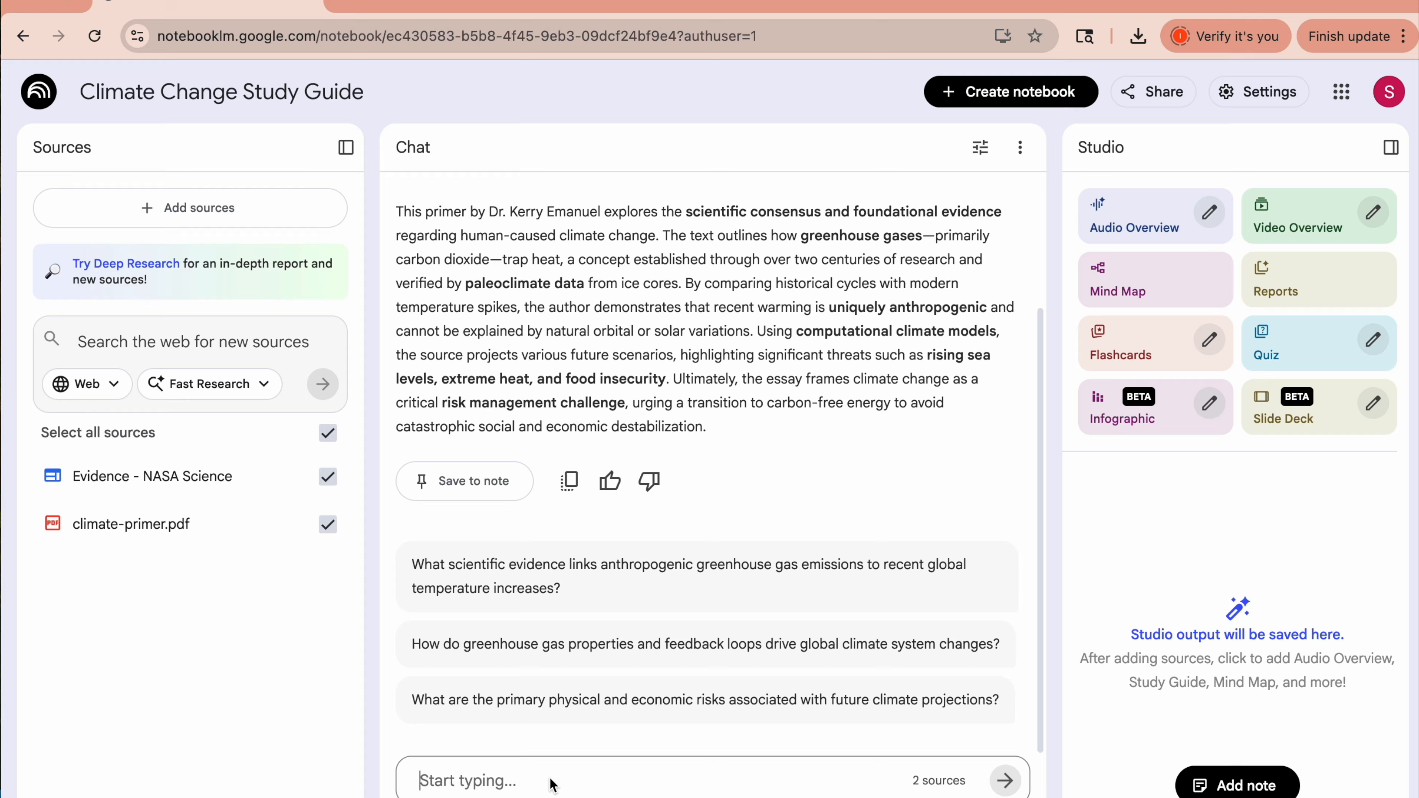
# Start generating an Audio Overview, a Video Overview and a Mind Map from the two sources
pyautogui.click(1114, 218)
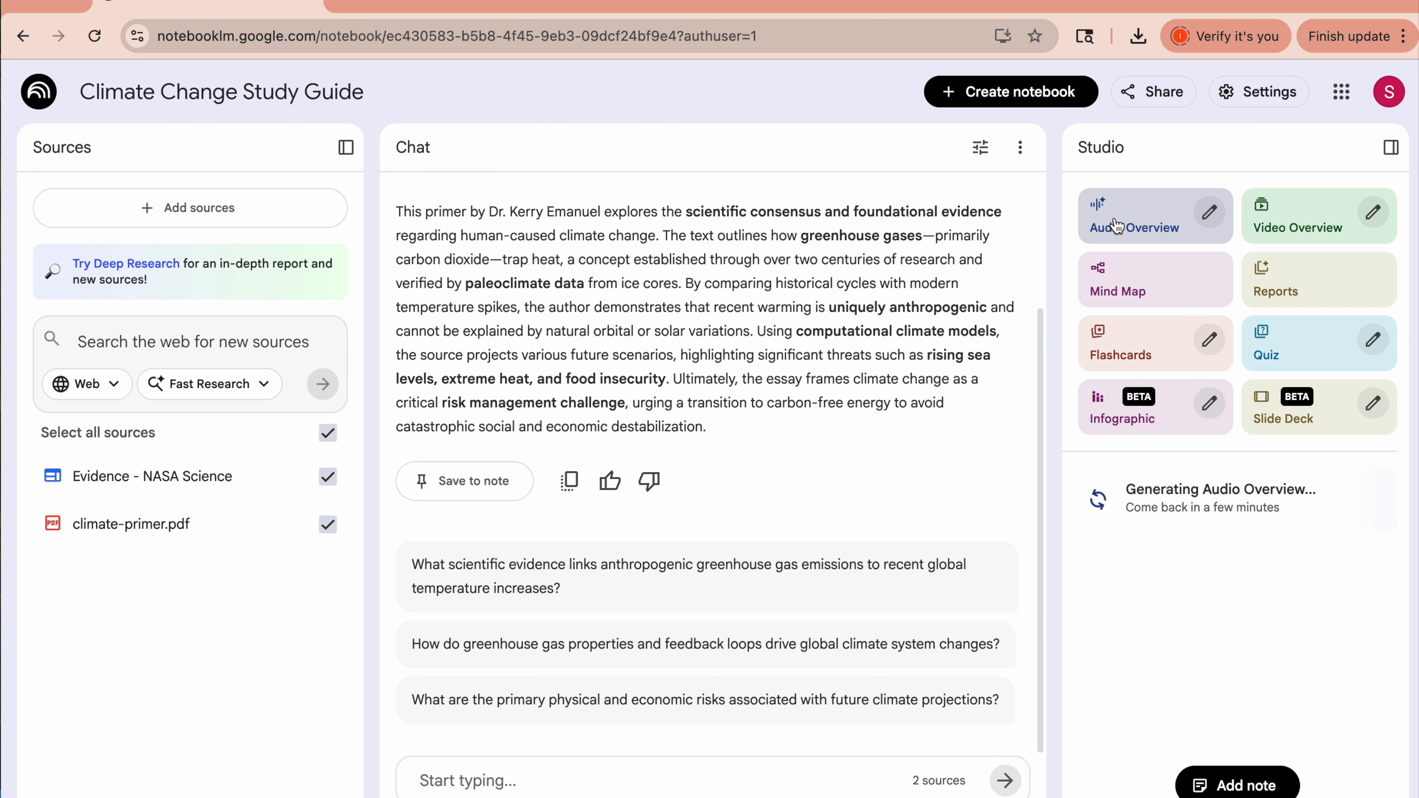
pyautogui.click(1290, 217)
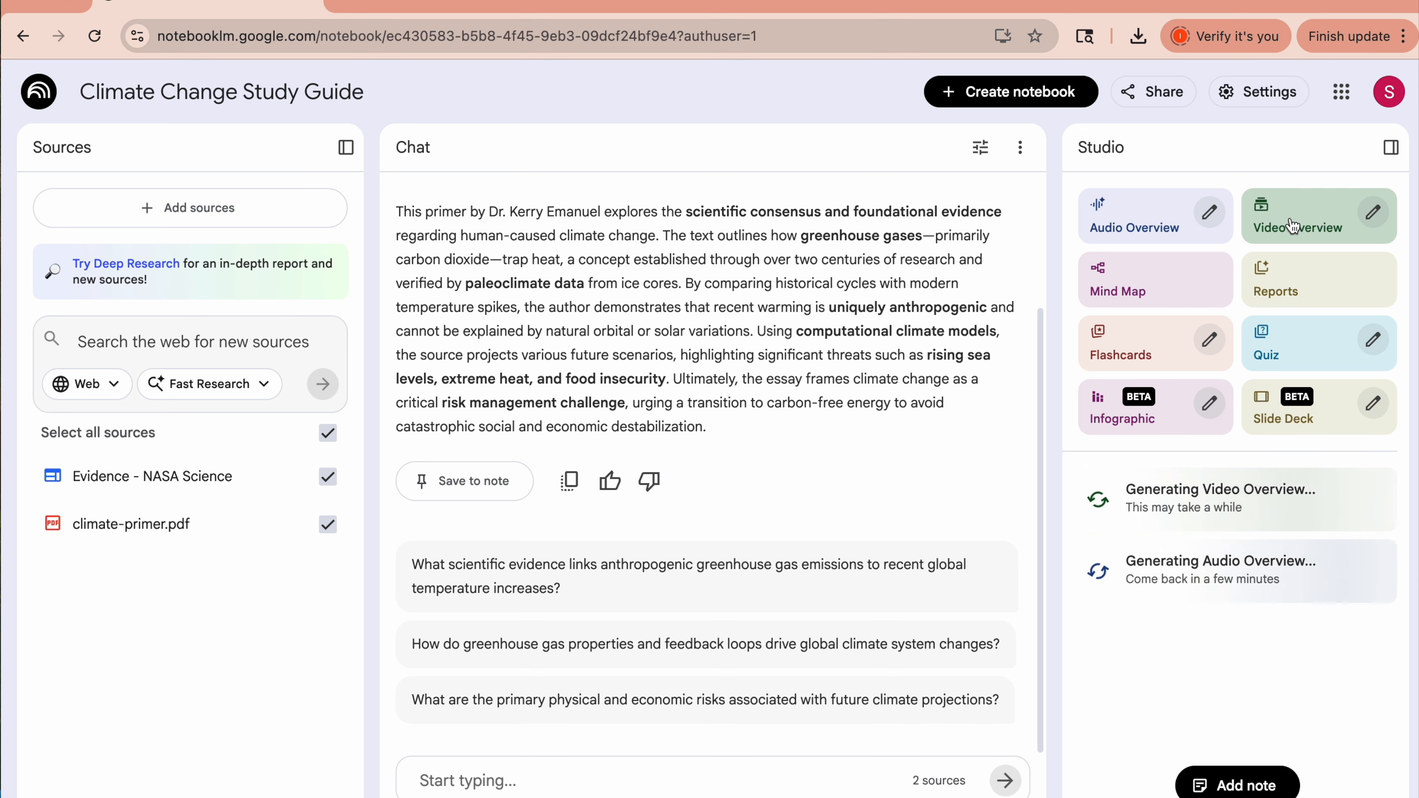
pyautogui.click(1133, 289)
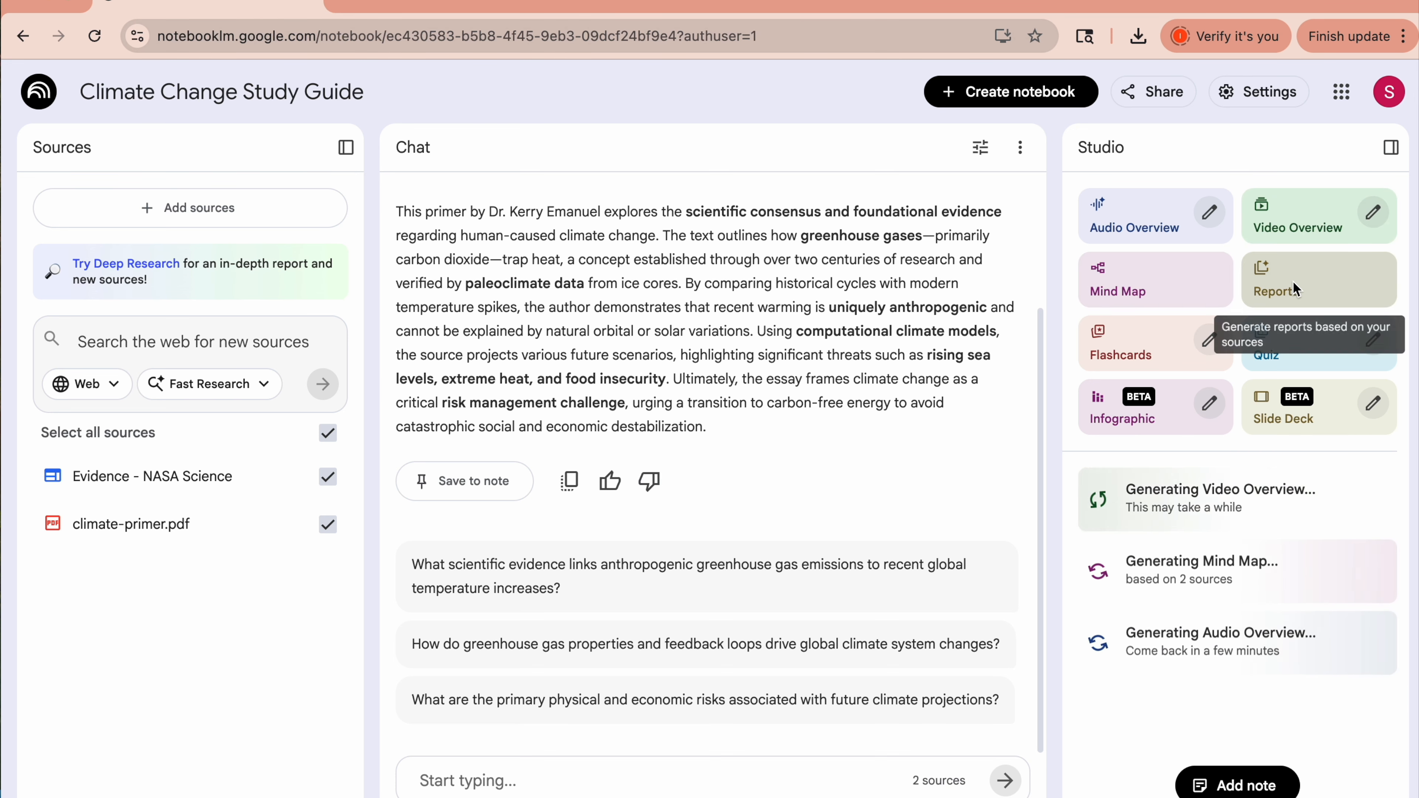
# Generate a Study Guide report in English, keeping the default description with quiz, essay questions and glossary
pyautogui.click(1306, 284)
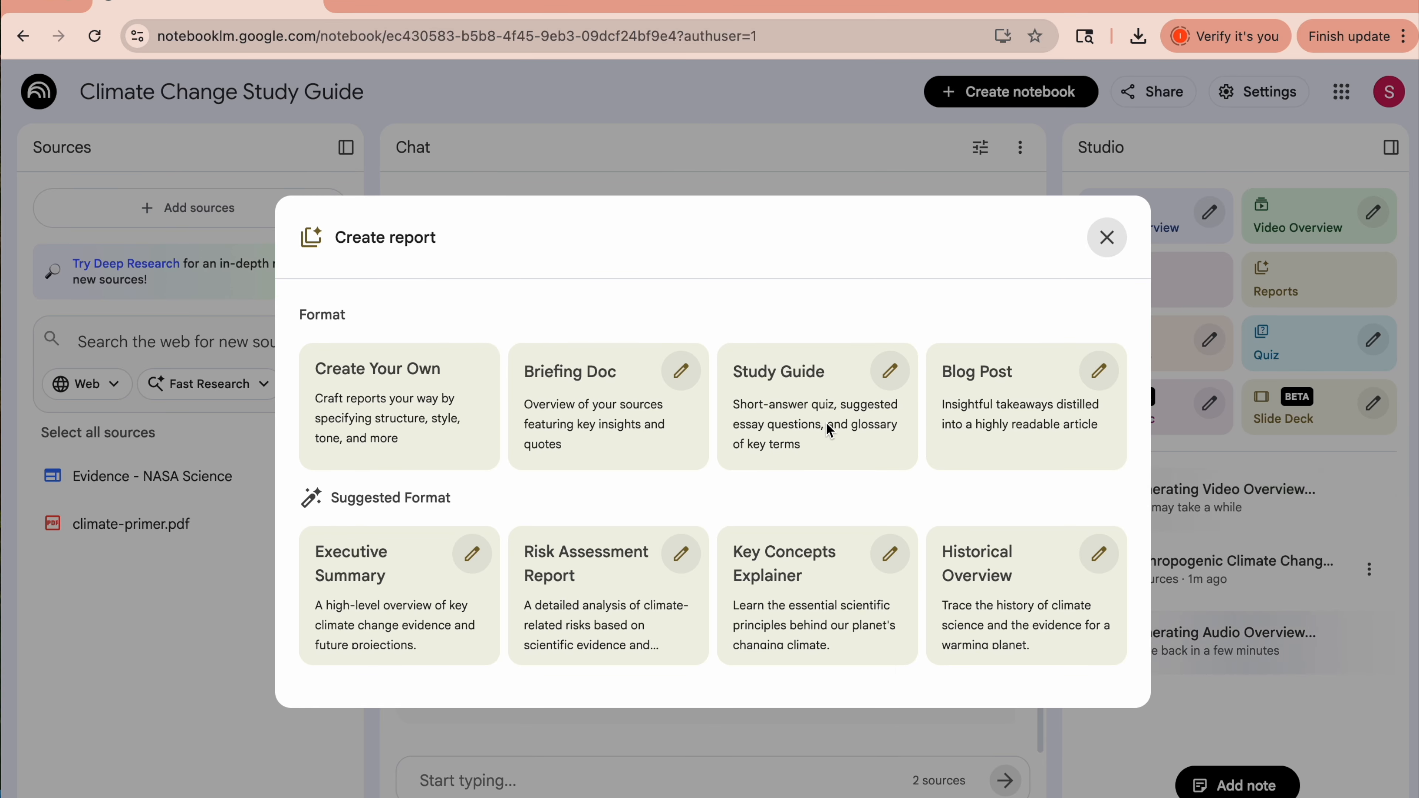
pyautogui.click(890, 372)
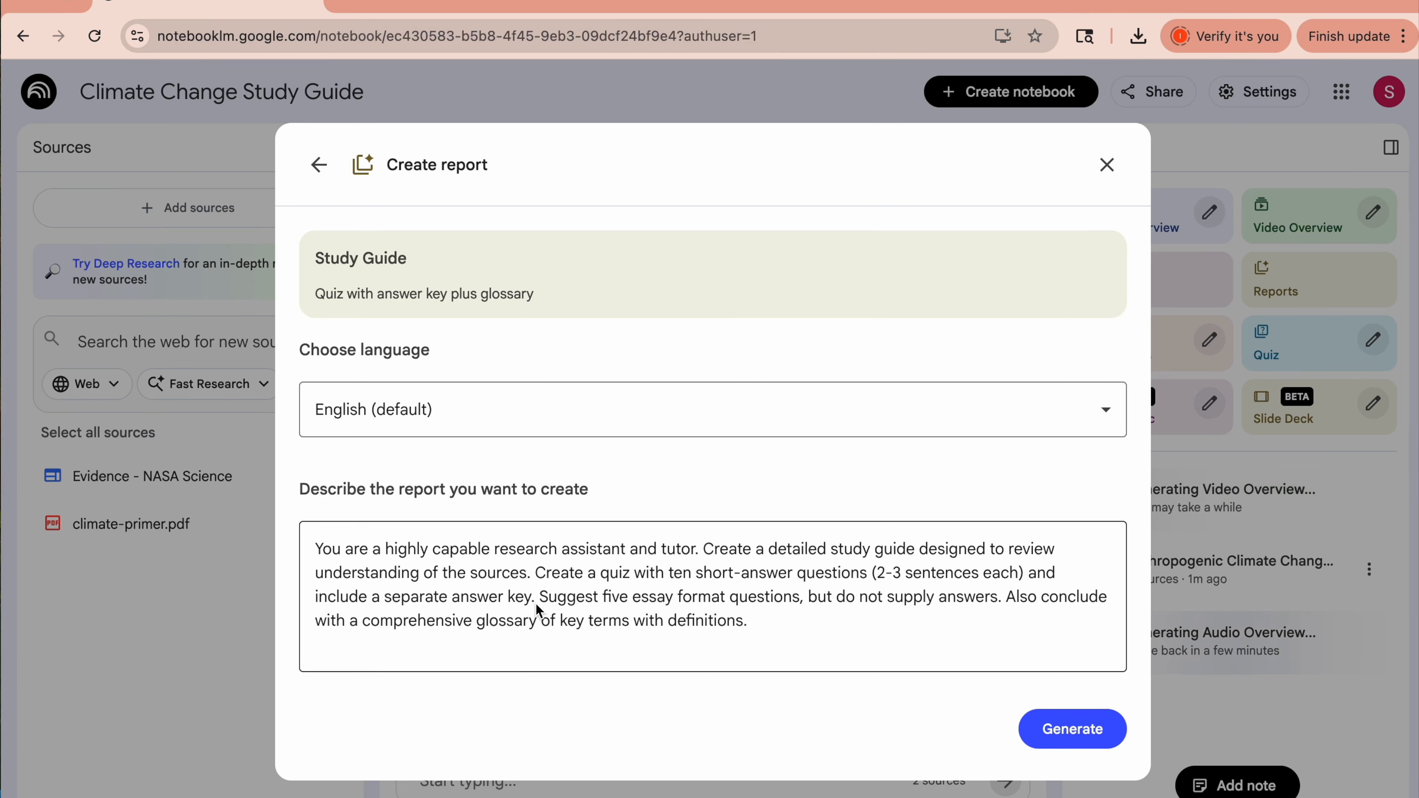
pyautogui.click(1061, 730)
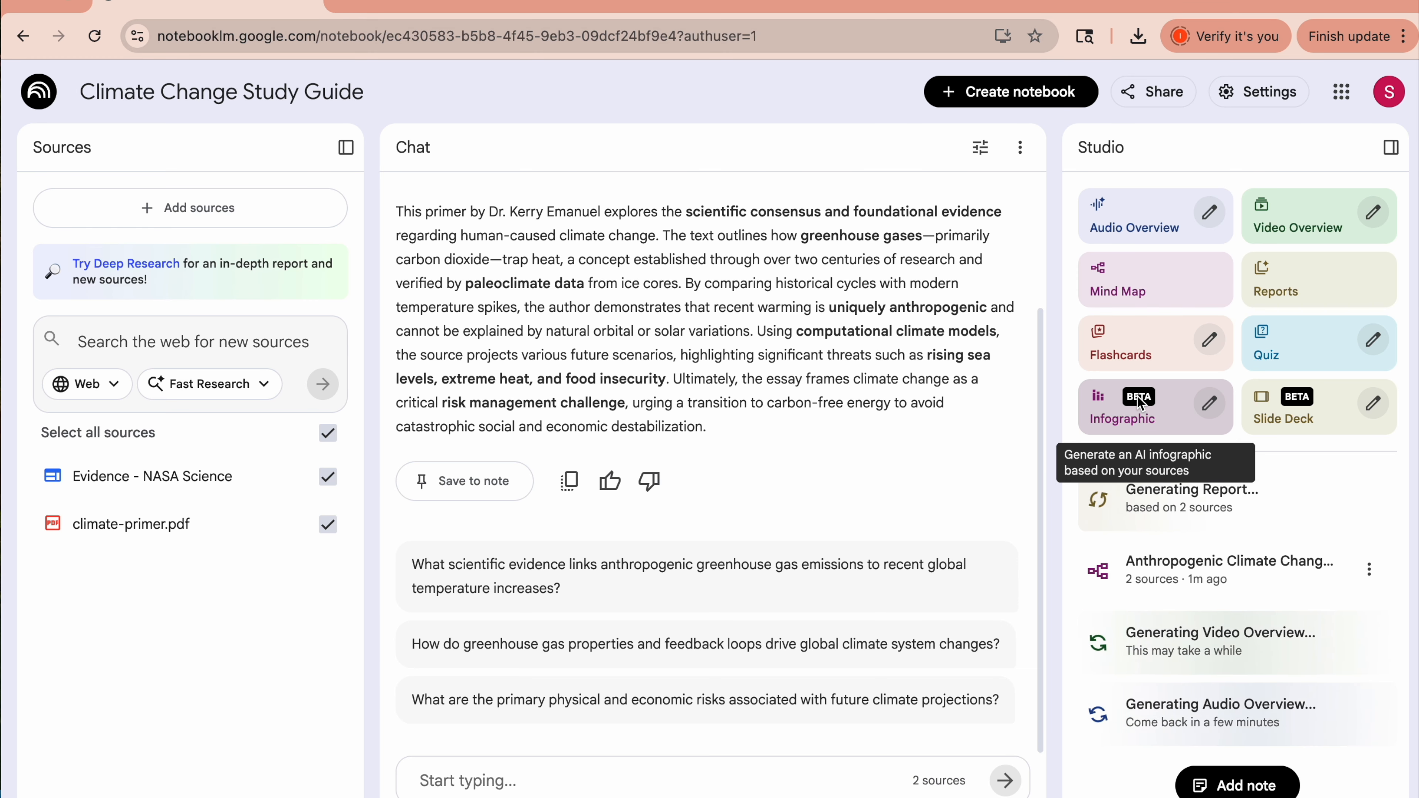
# Start generating Flashcards, a Quiz, an Infographic and a Slide Deck from the two sources
pyautogui.click(1134, 350)
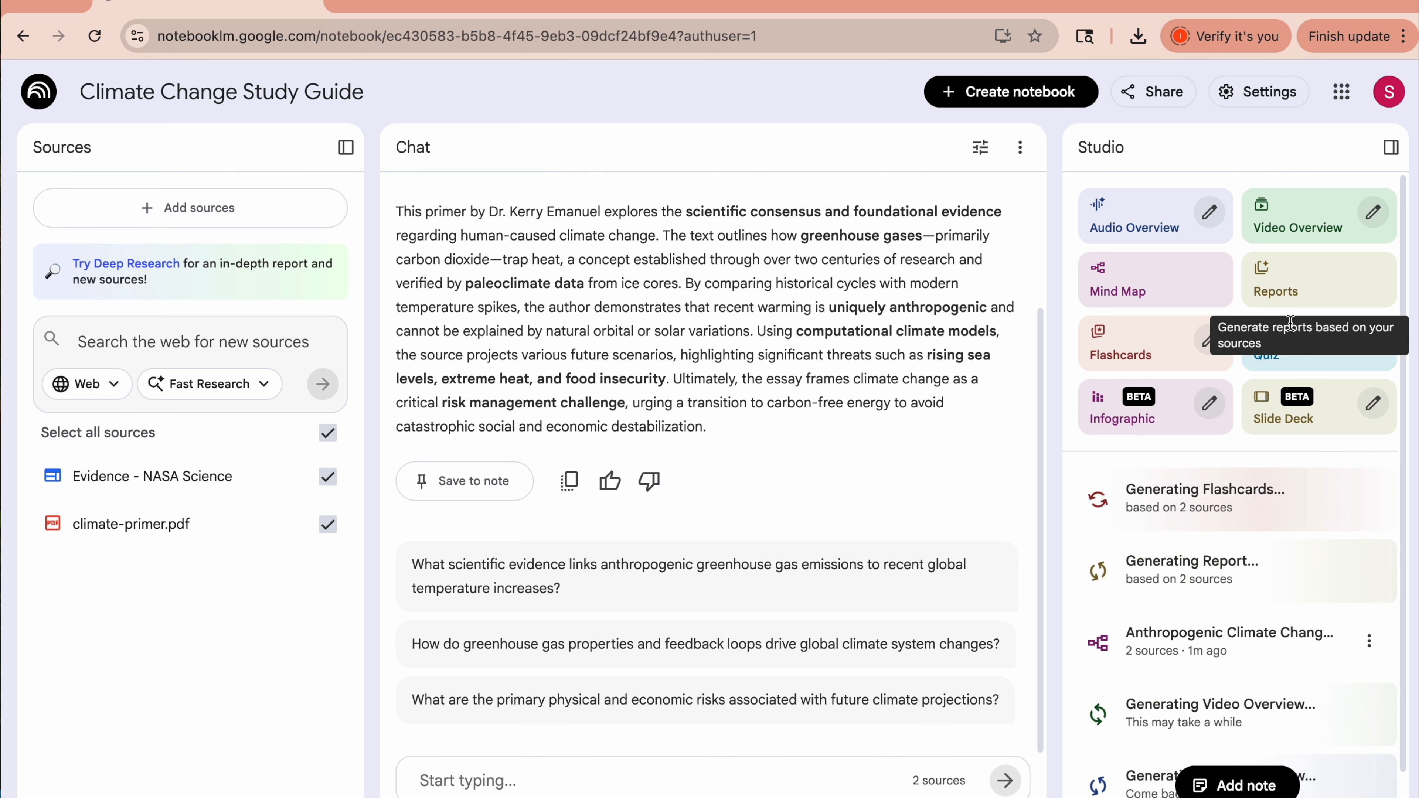
pyautogui.click(1300, 349)
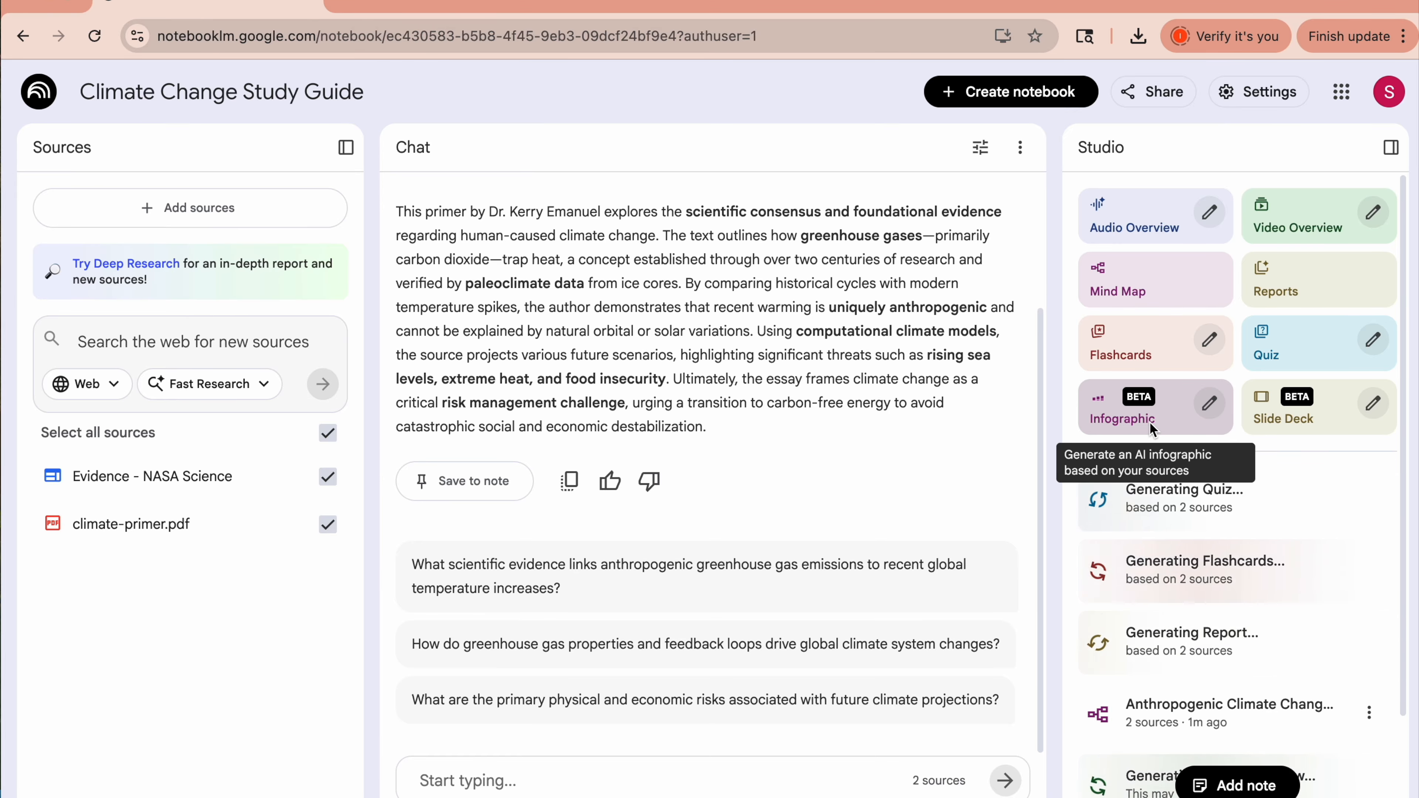
pyautogui.click(1149, 422)
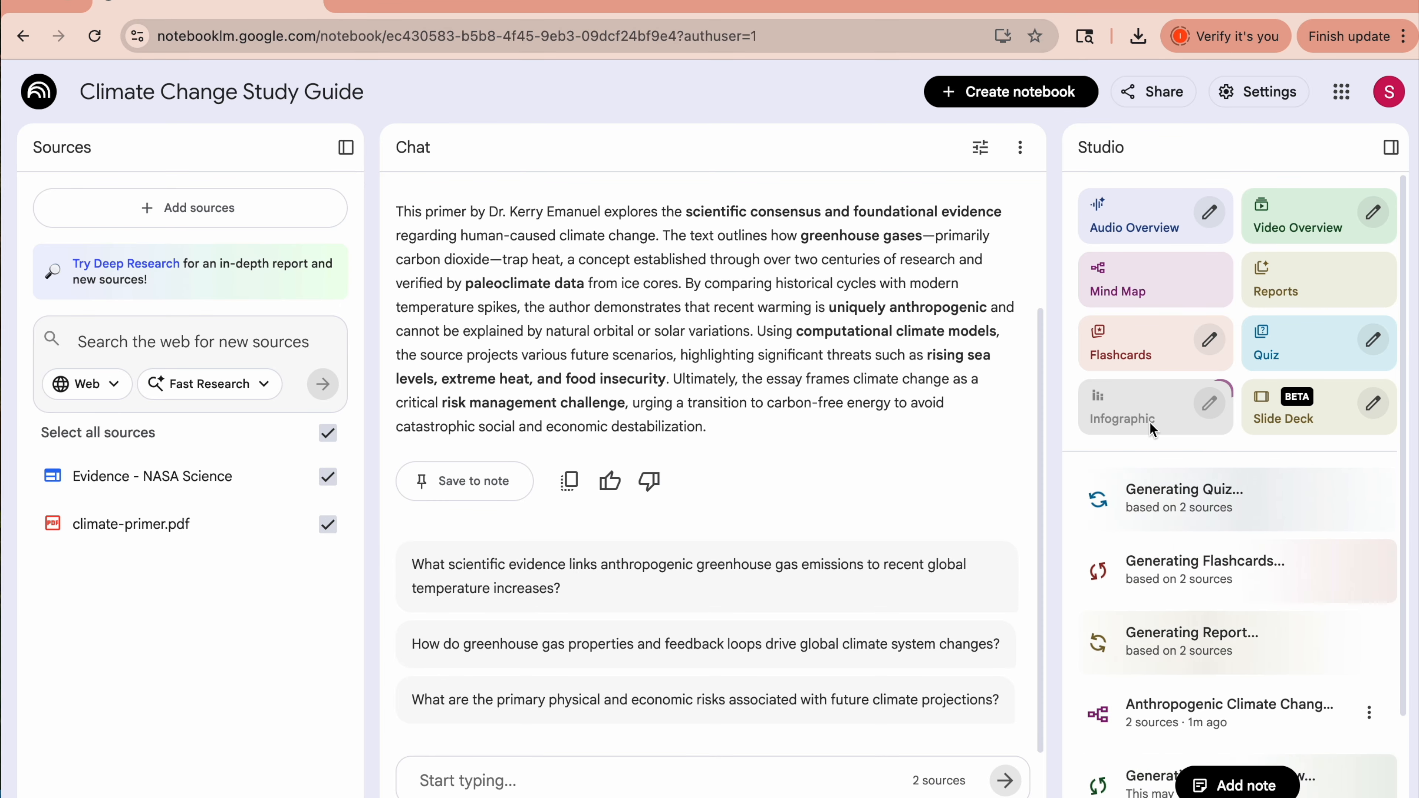
pyautogui.click(1296, 426)
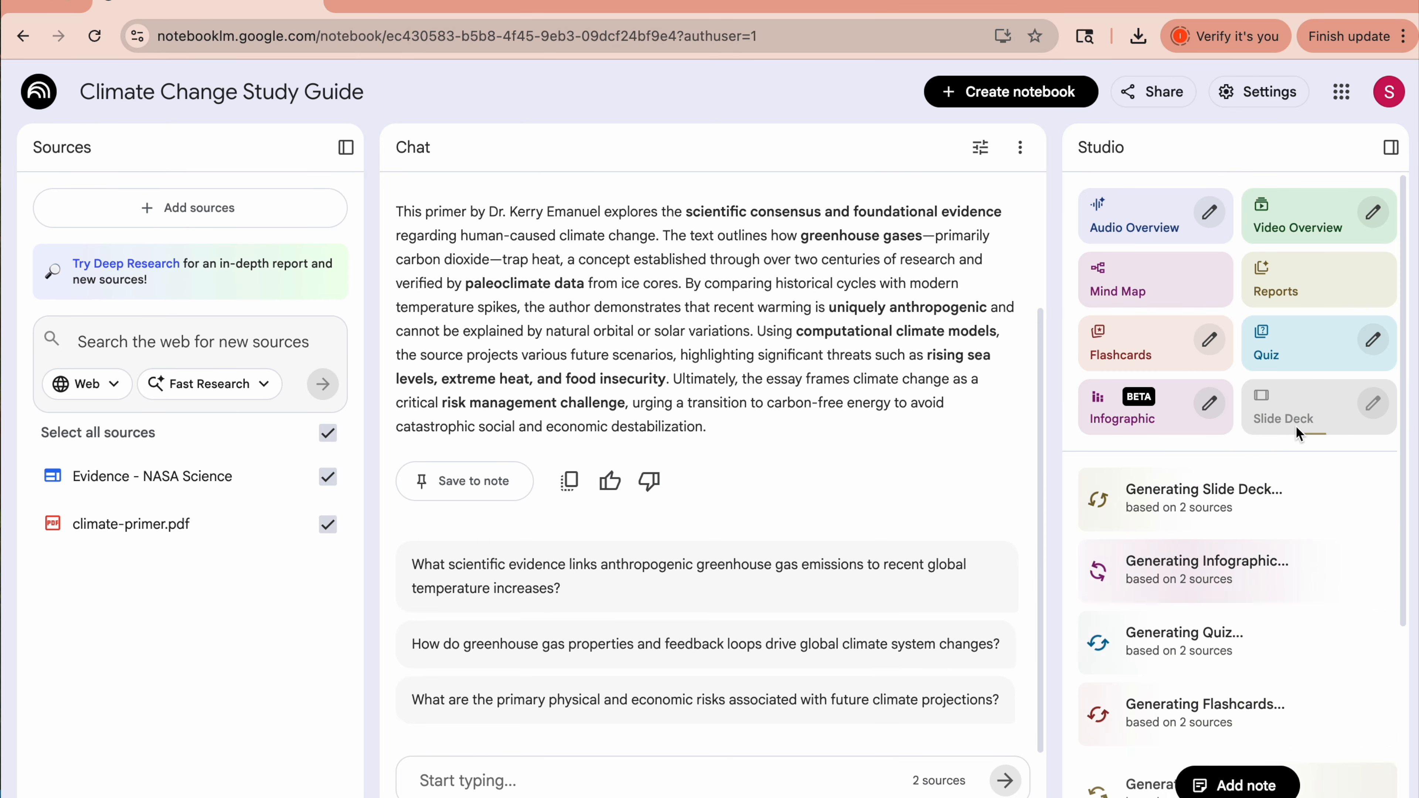
# Check the list of generated outputs and open the finished mind map on anthropogenic climate change
pyautogui.scroll(-3, 1197, 539)
pyautogui.scroll(-2, 1197, 538)
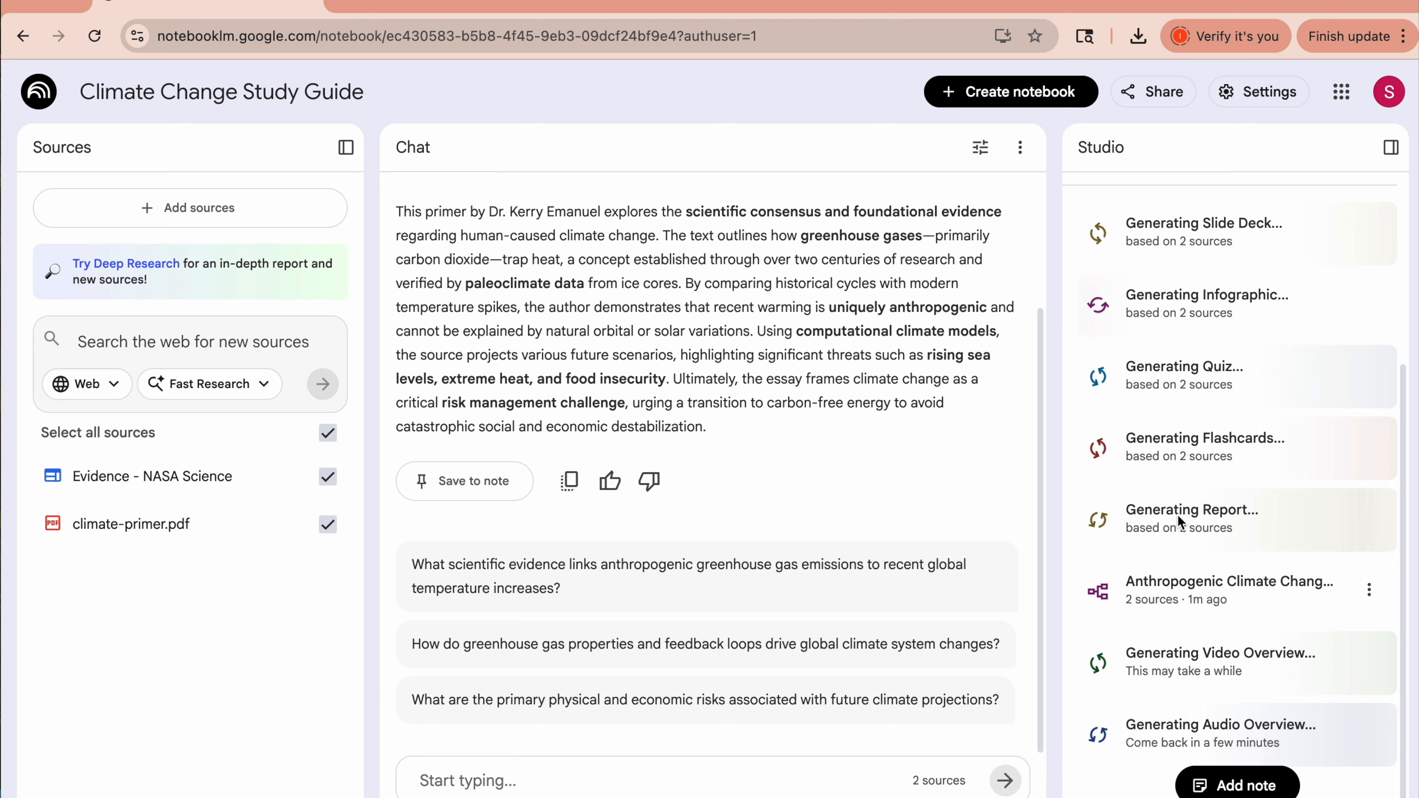
pyautogui.scroll(5, 1177, 514)
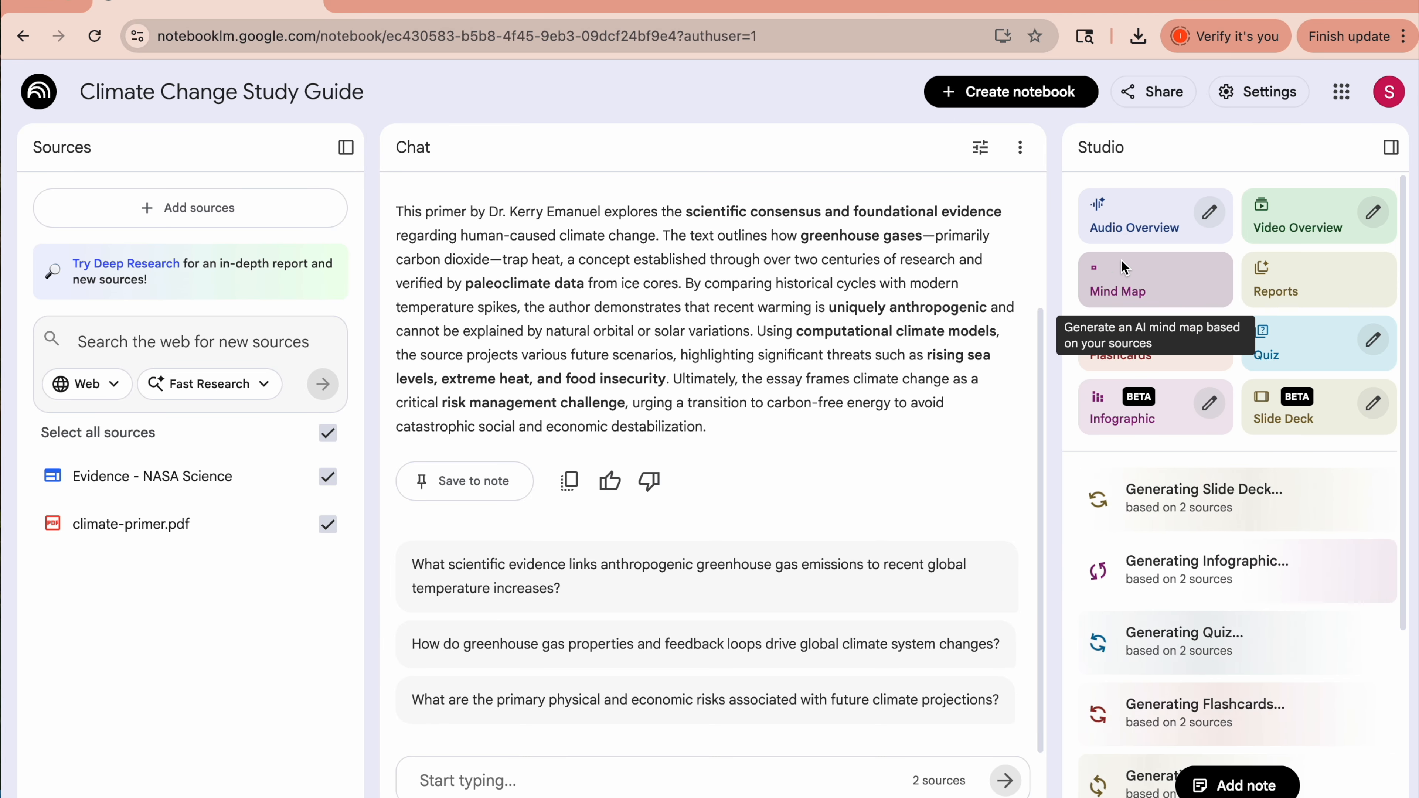
pyautogui.scroll(-3, 1153, 562)
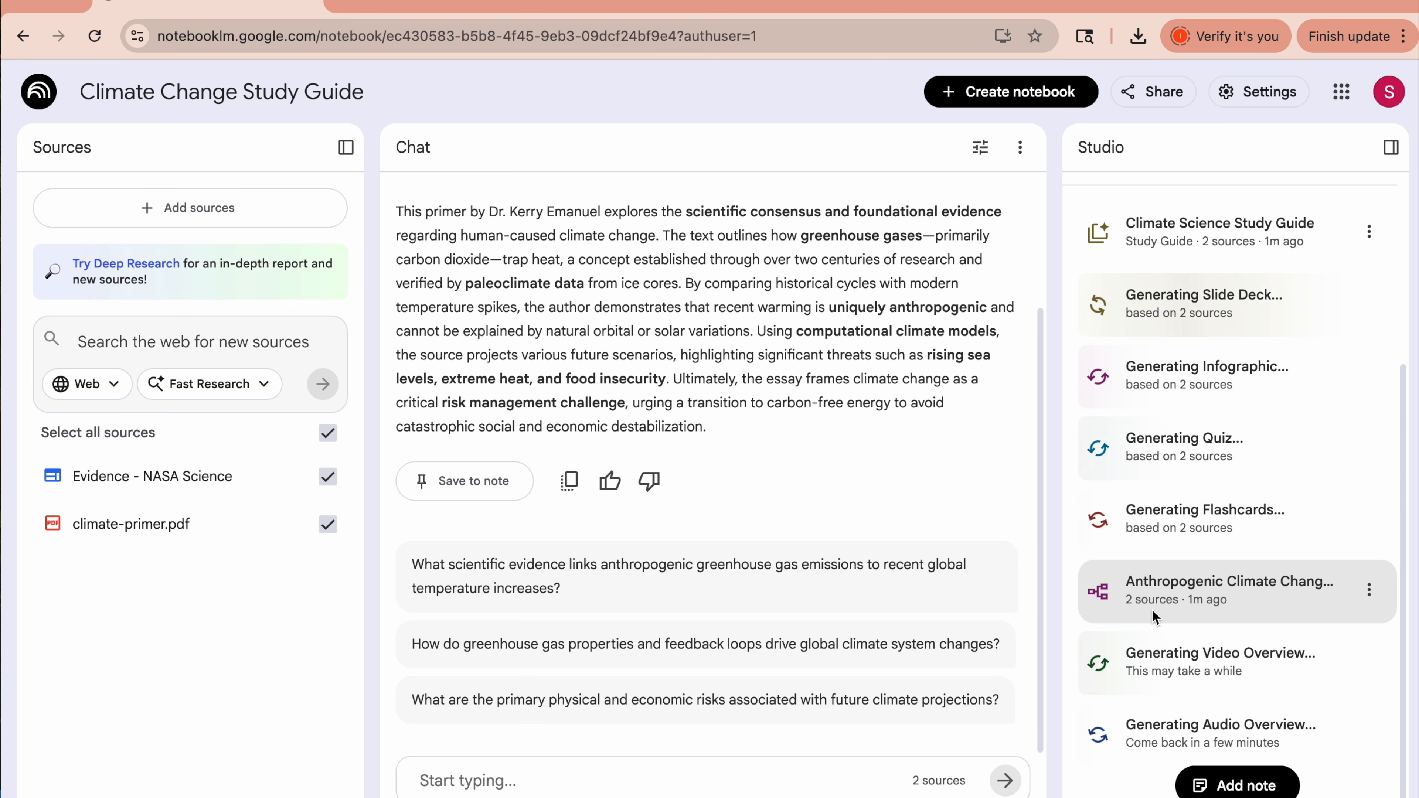
pyautogui.click(1194, 598)
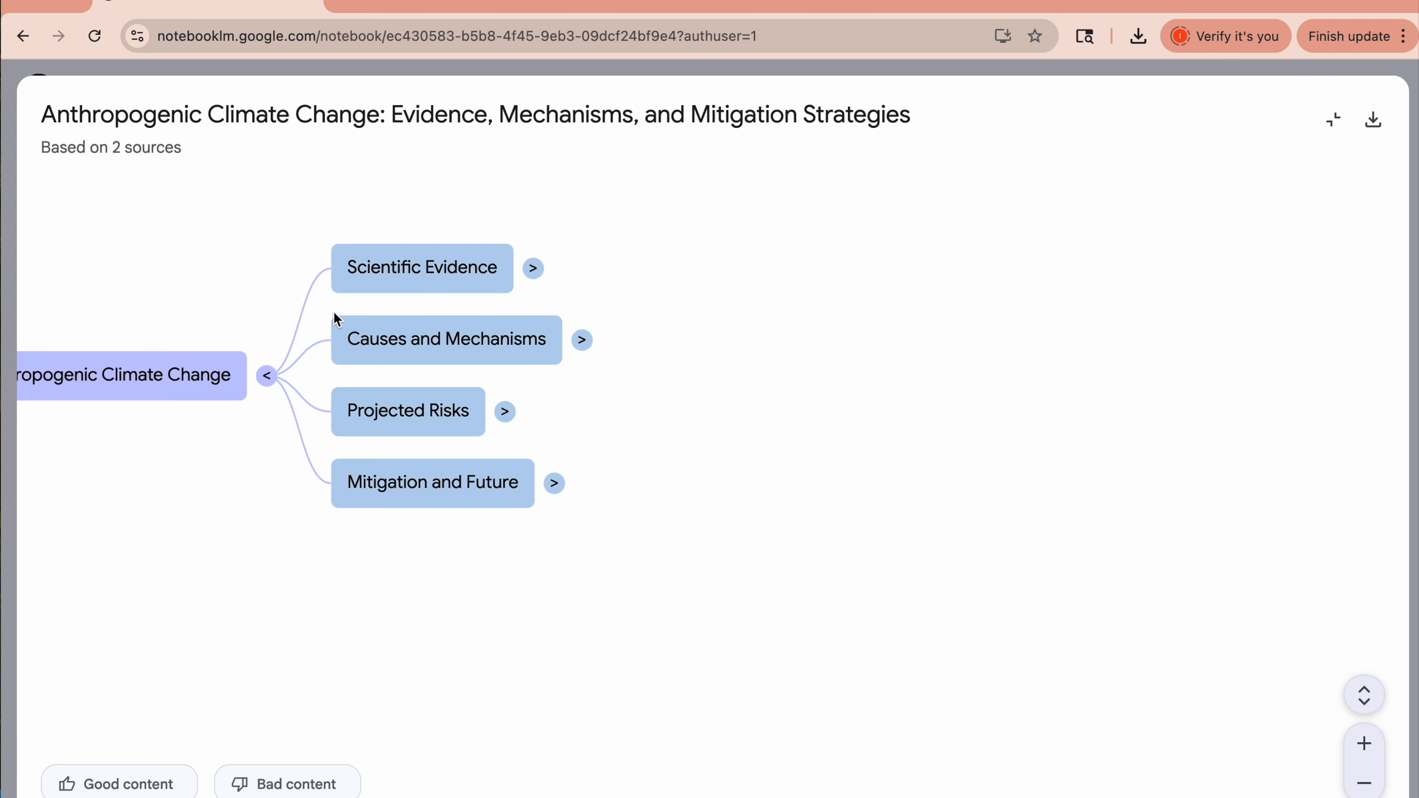
# Expand the mind map's Scientific Evidence and Causes and Mechanisms branches, including the Greenhouse Effect subtopic
pyautogui.click(534, 268)
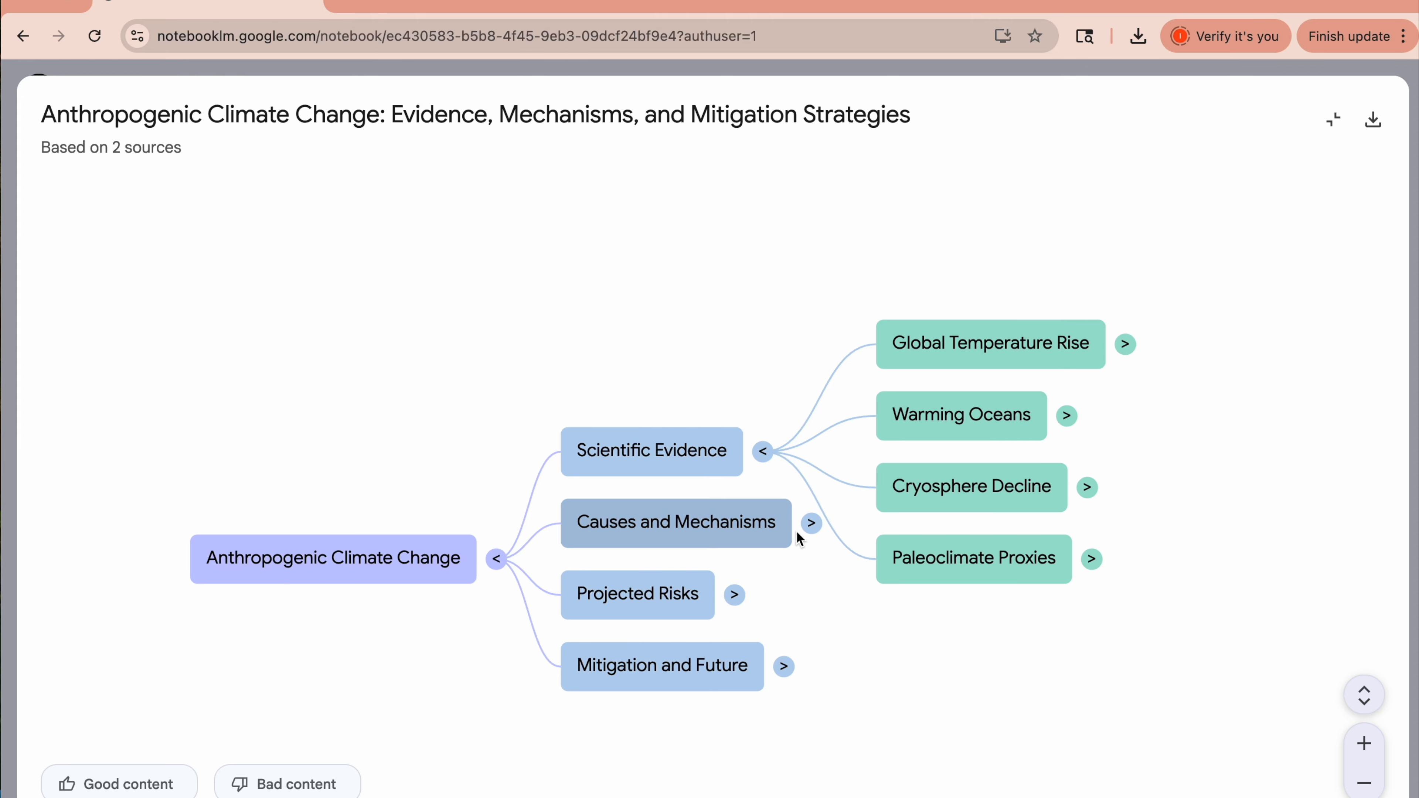
pyautogui.click(810, 522)
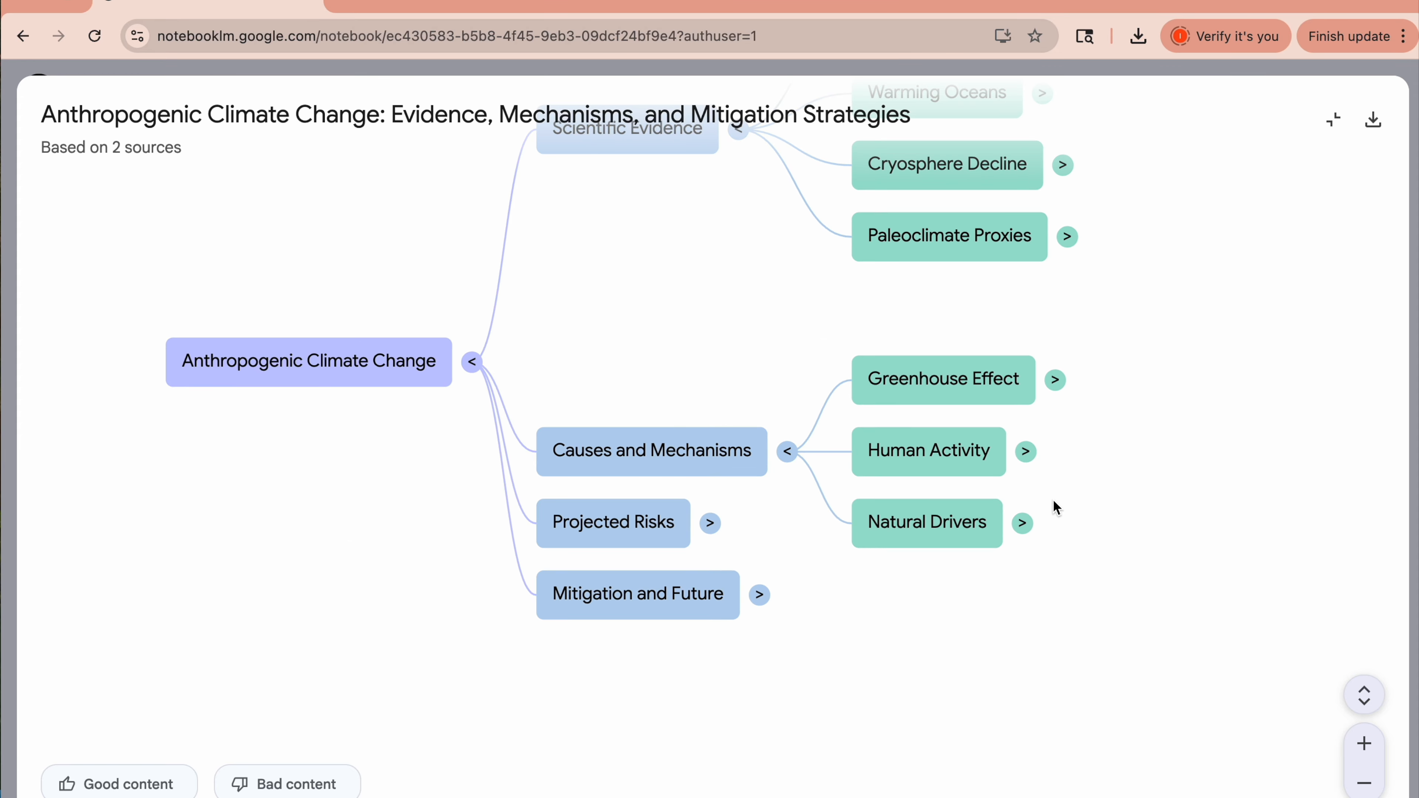
pyautogui.click(1054, 388)
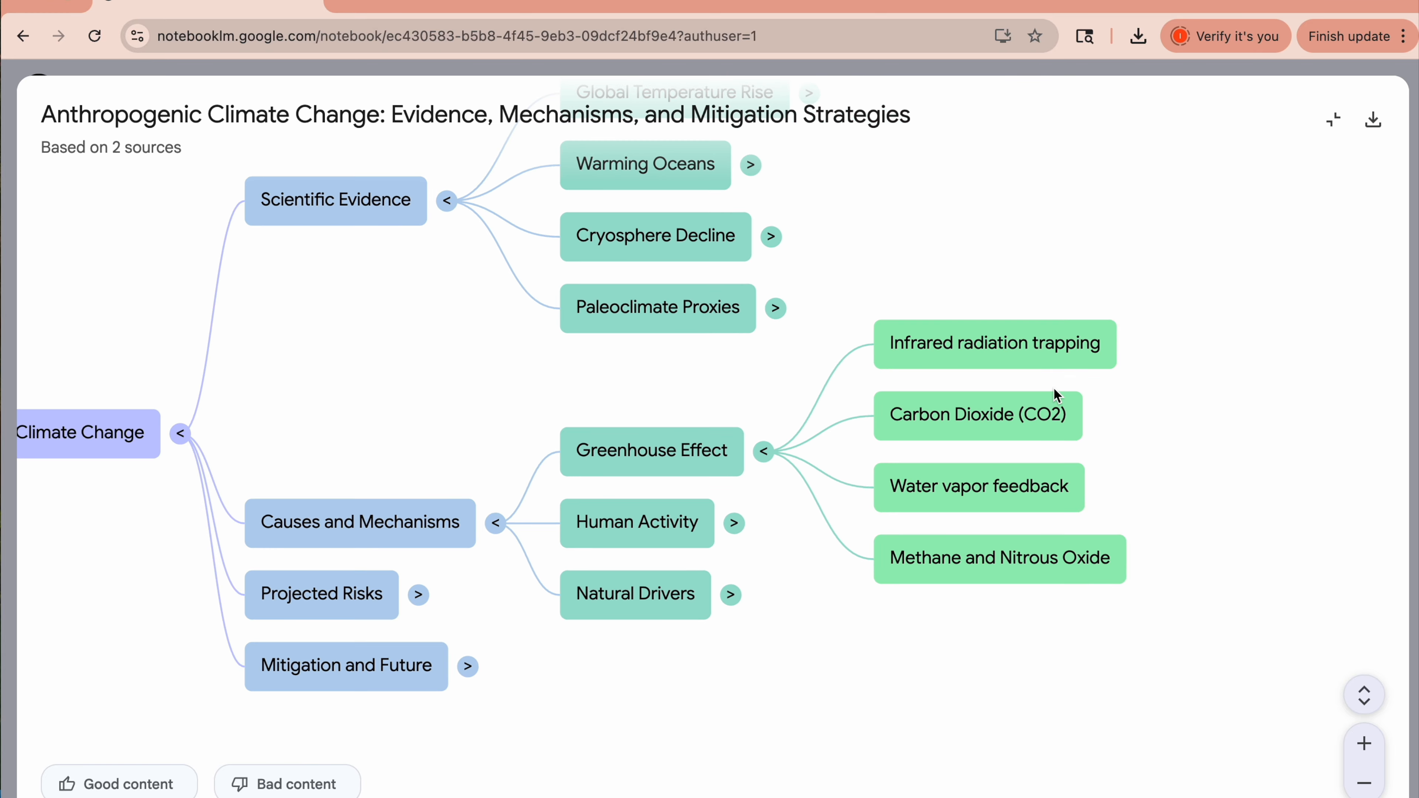
pyautogui.scroll(-3, 861, 624)
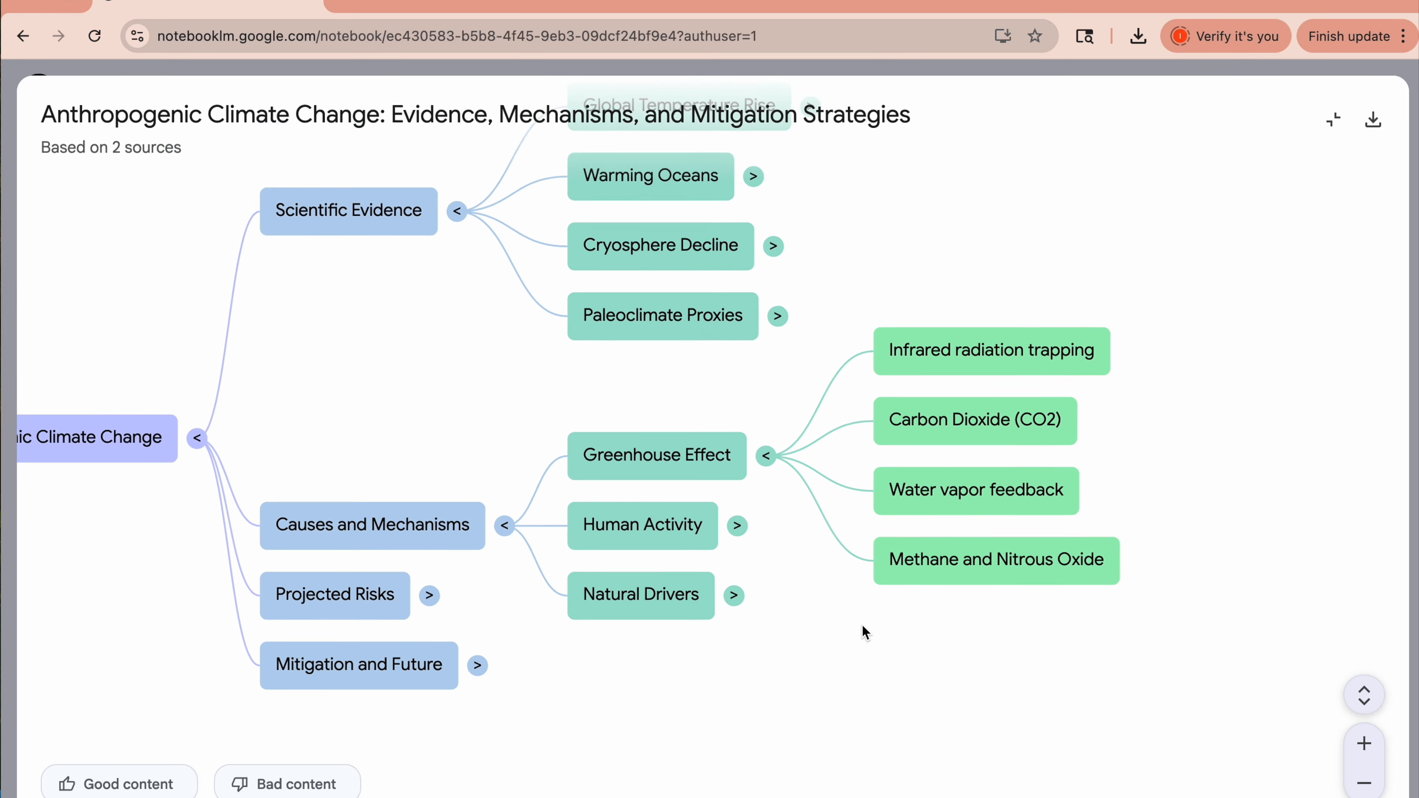
# Expand the Global Temperature Rise subtopic in the mind map, then close the map and return to the list of generated outputs
pyautogui.scroll(-2, 863, 631)
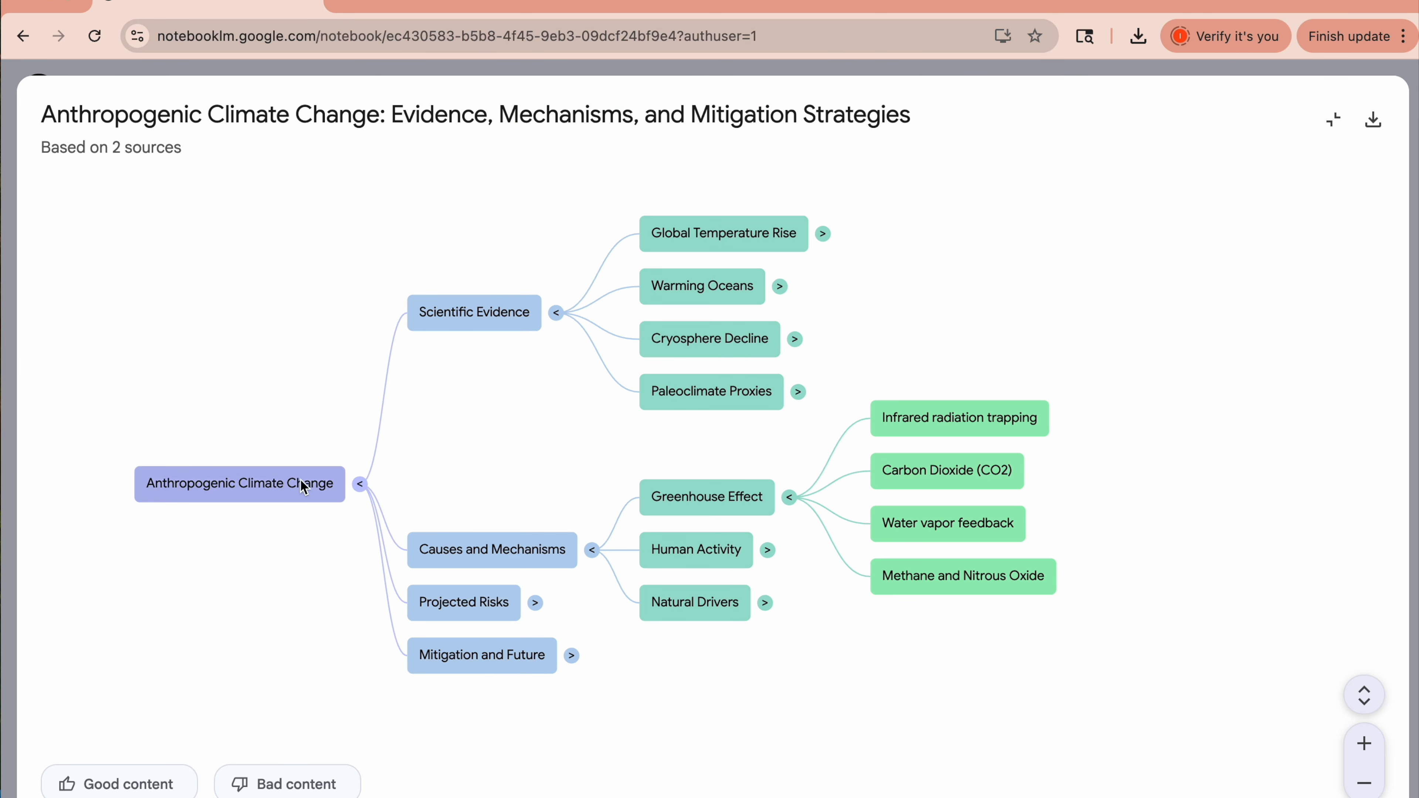
pyautogui.click(823, 233)
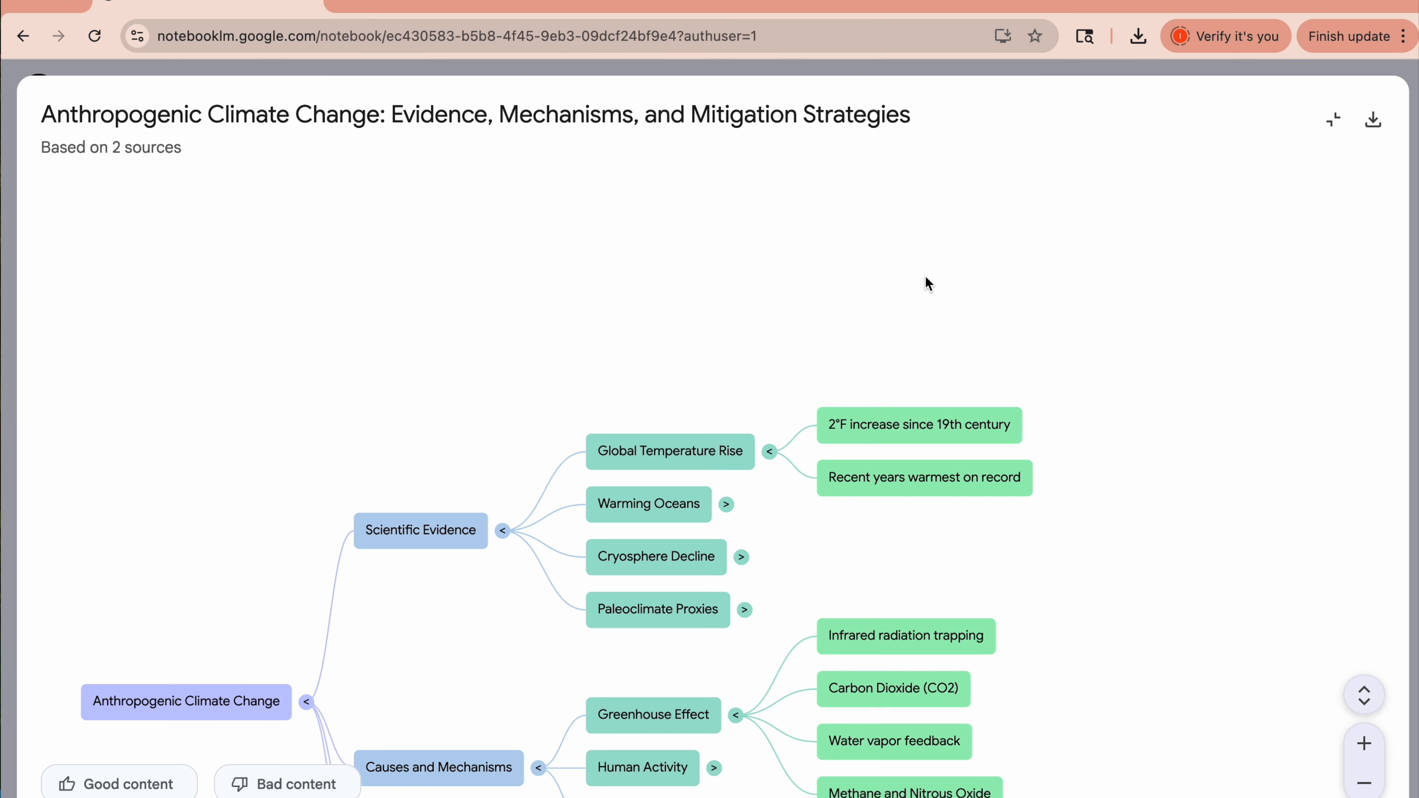
pyautogui.scroll(-2, 1049, 438)
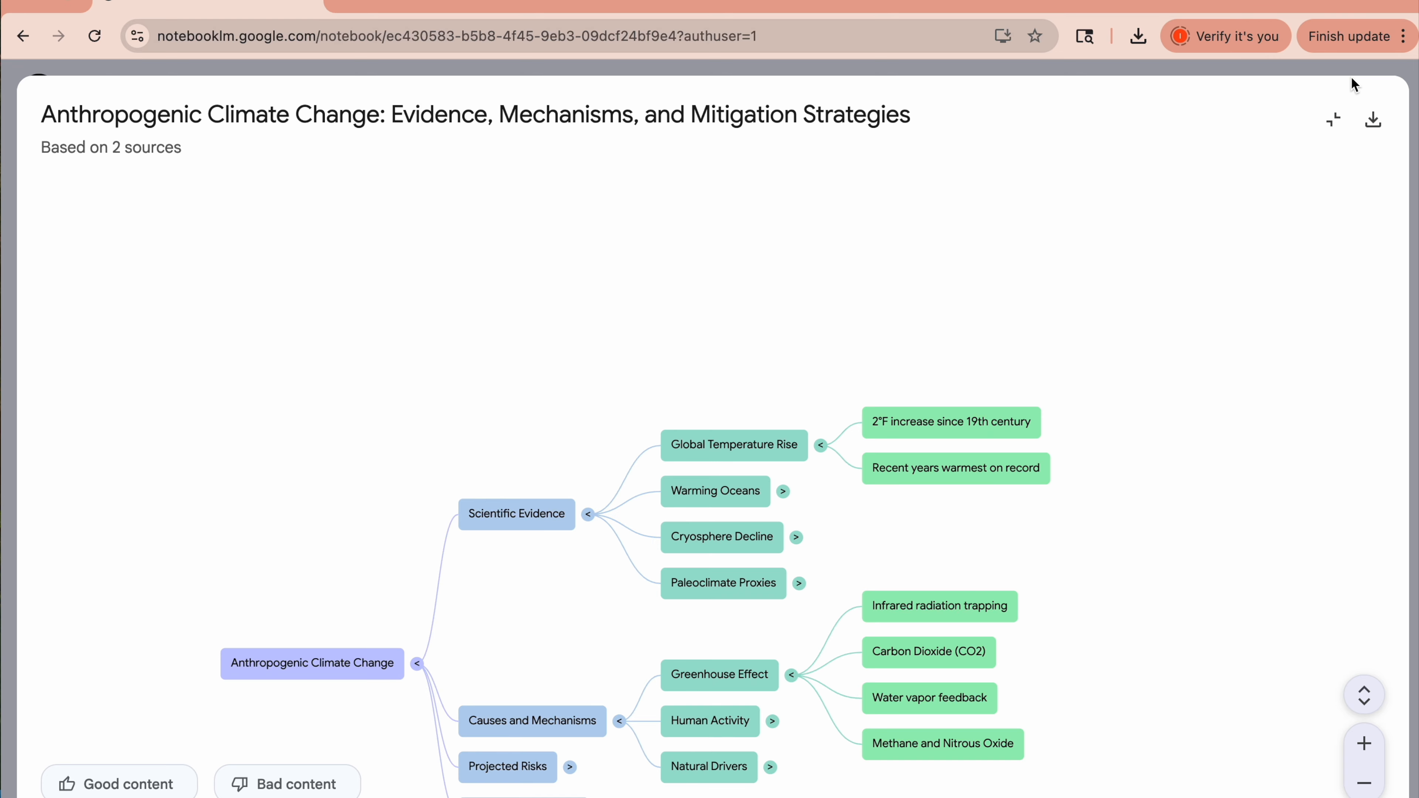
pyautogui.click(1333, 119)
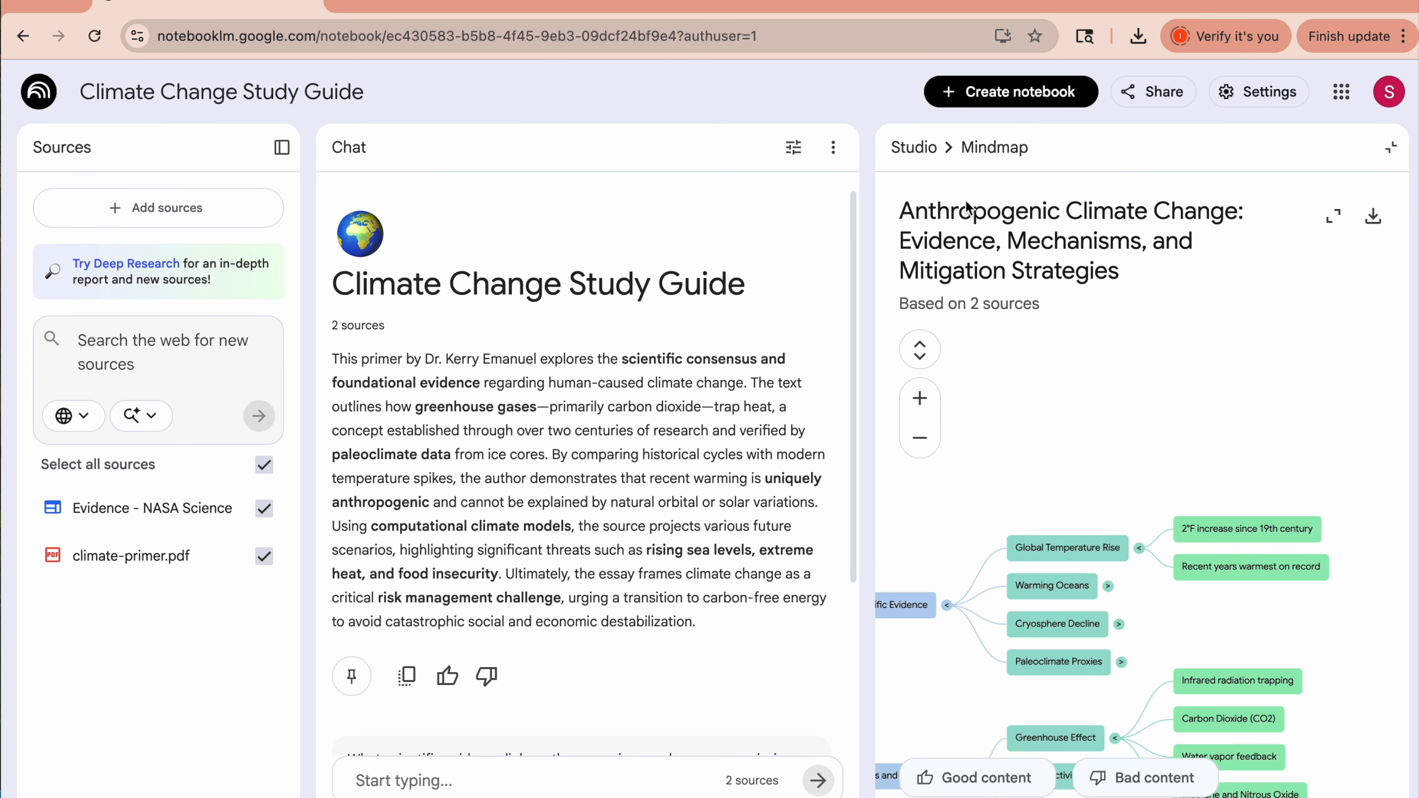
pyautogui.click(910, 153)
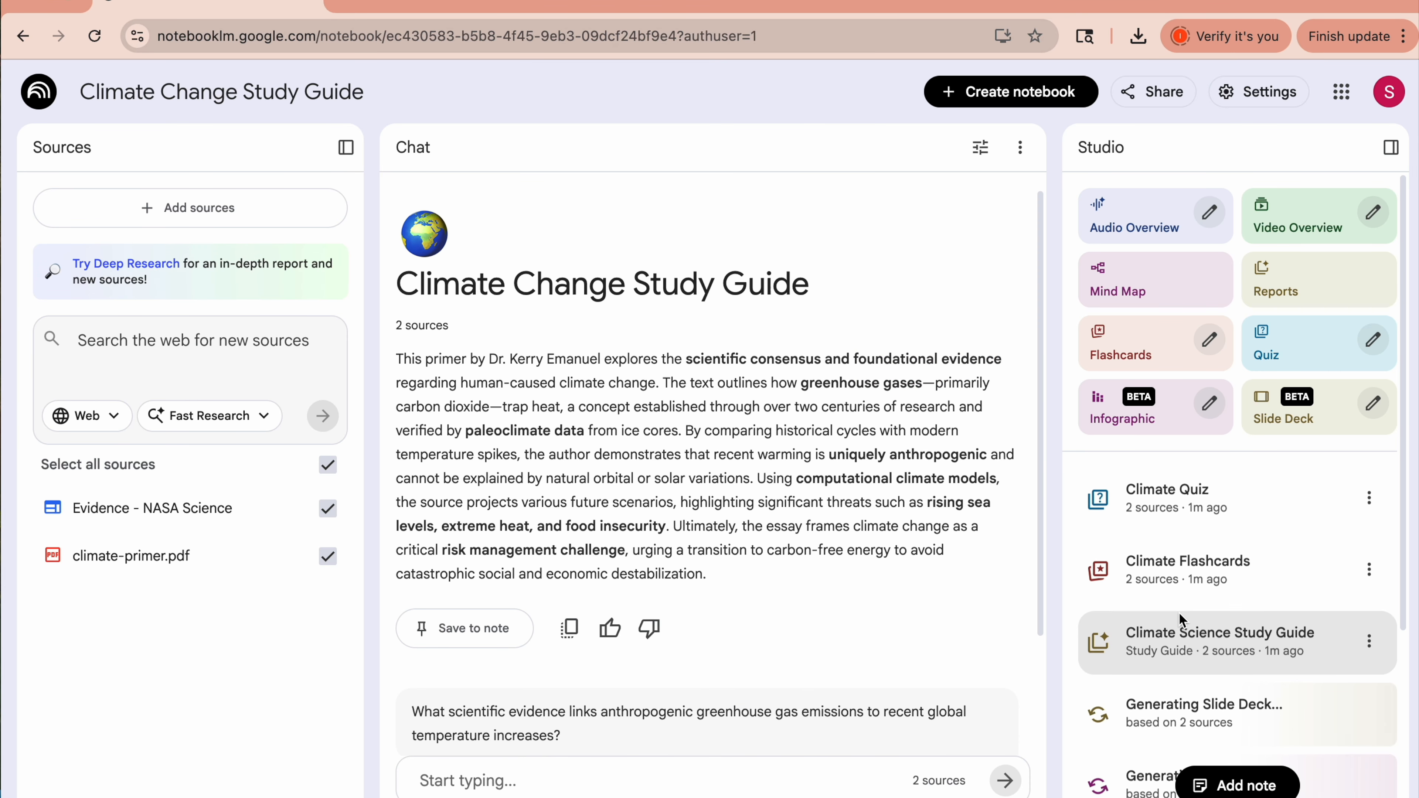
# Open the Climate Flashcards and reveal the answers of the first two cards
pyautogui.scroll(-5, 1177, 579)
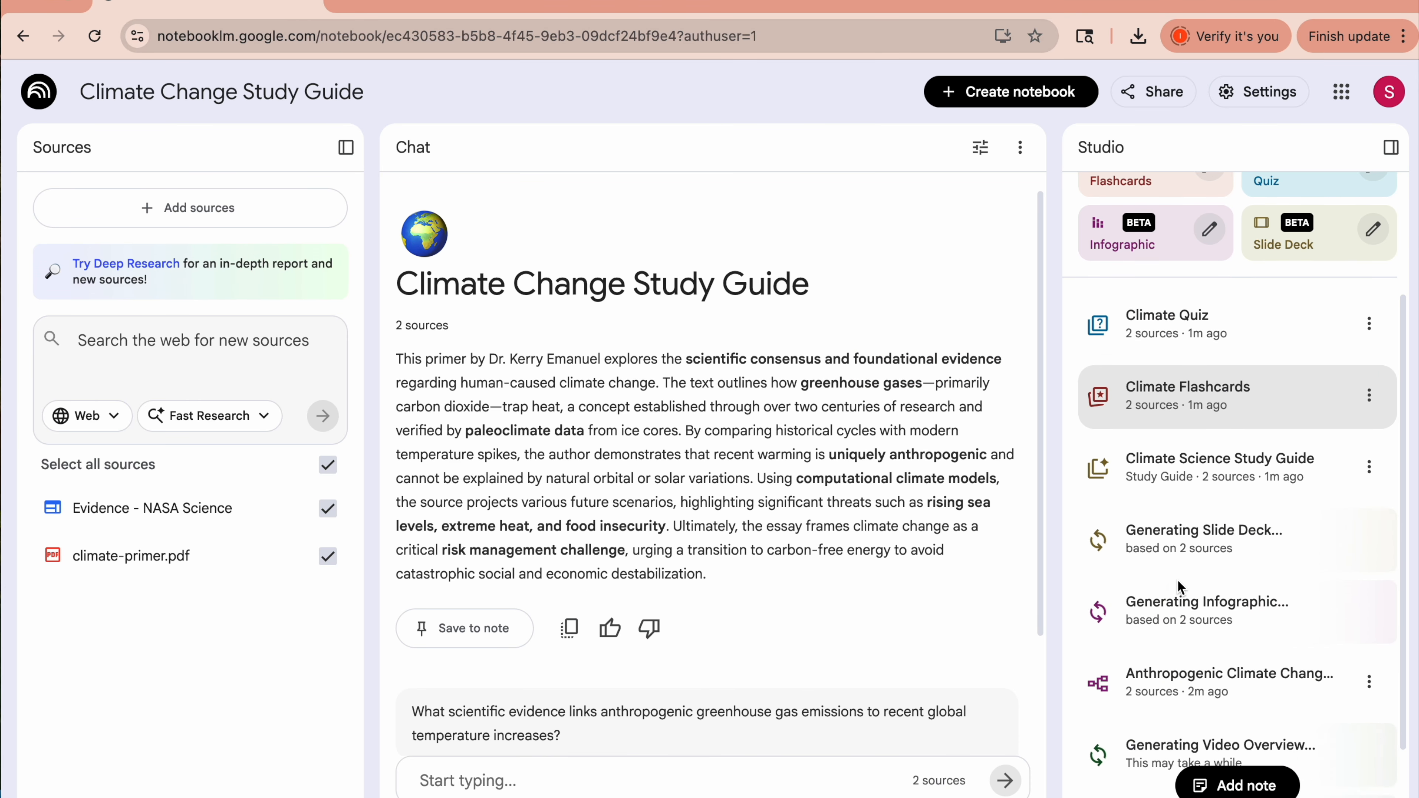
pyautogui.scroll(5, 1177, 579)
pyautogui.click(1158, 471)
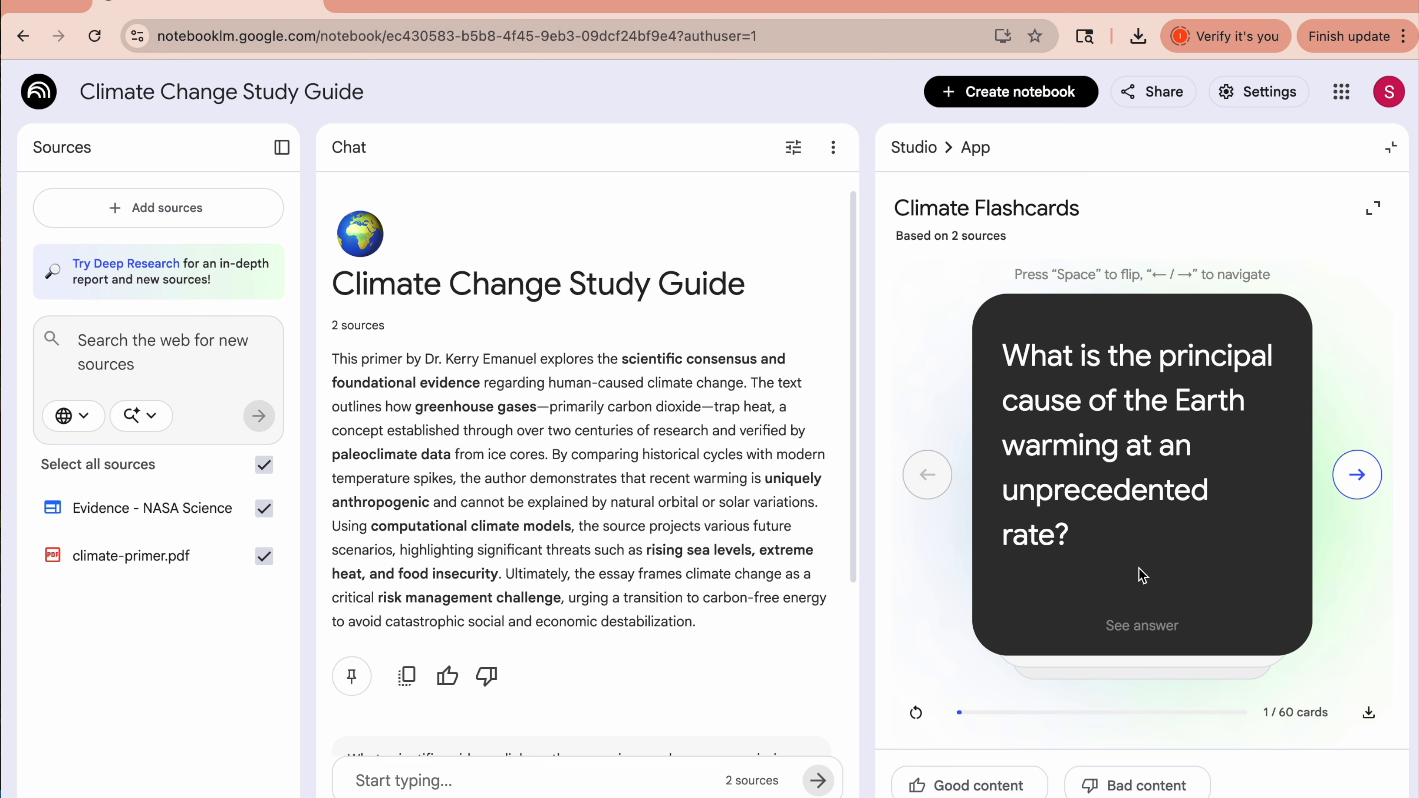
pyautogui.click(1143, 627)
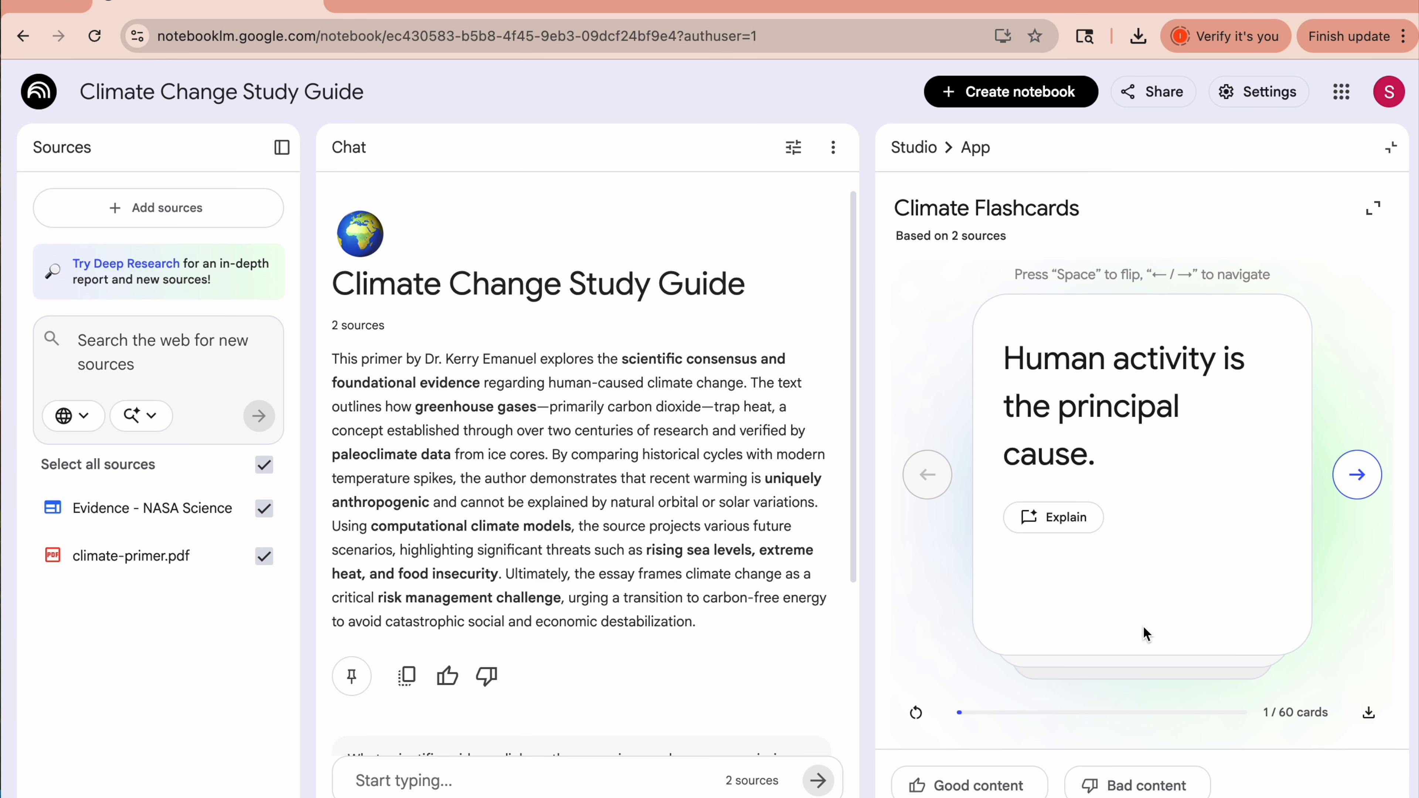
pyautogui.click(1355, 475)
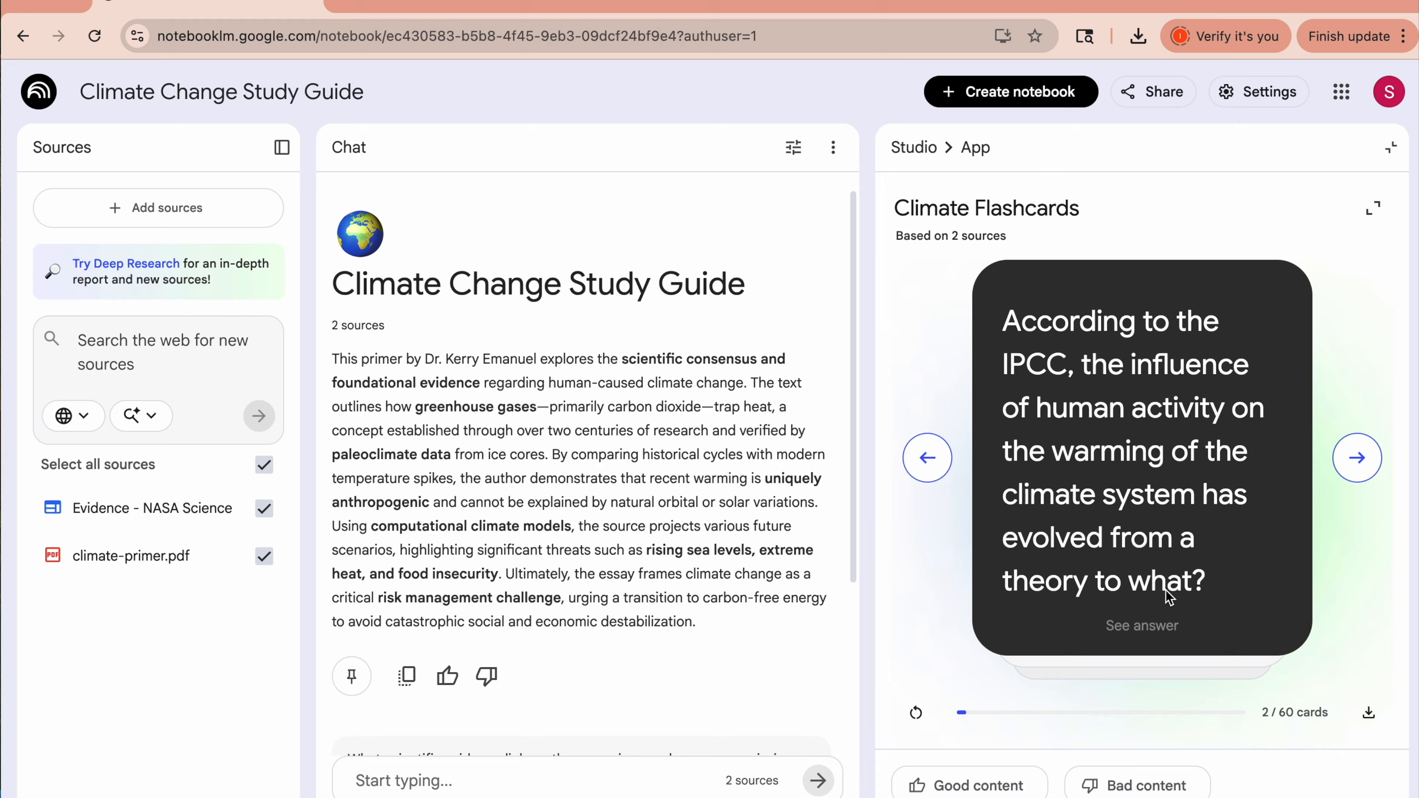
pyautogui.click(1151, 629)
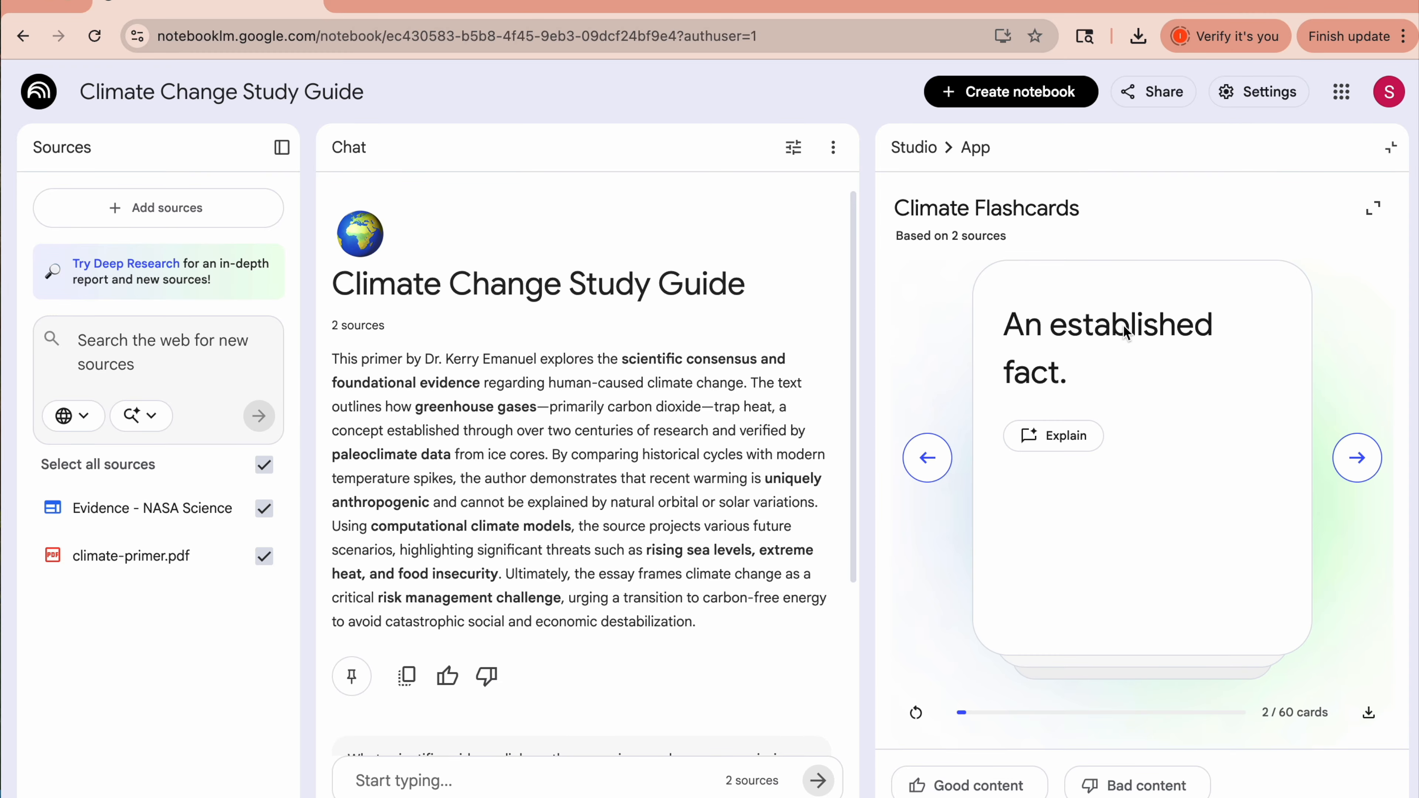
# Skip ahead to flashcard 7 without revealing more answers and return to the list of generated outputs
pyautogui.click(1357, 469)
pyautogui.click(1357, 468)
pyautogui.click(1357, 468)
pyautogui.click(1357, 469)
pyautogui.click(1358, 469)
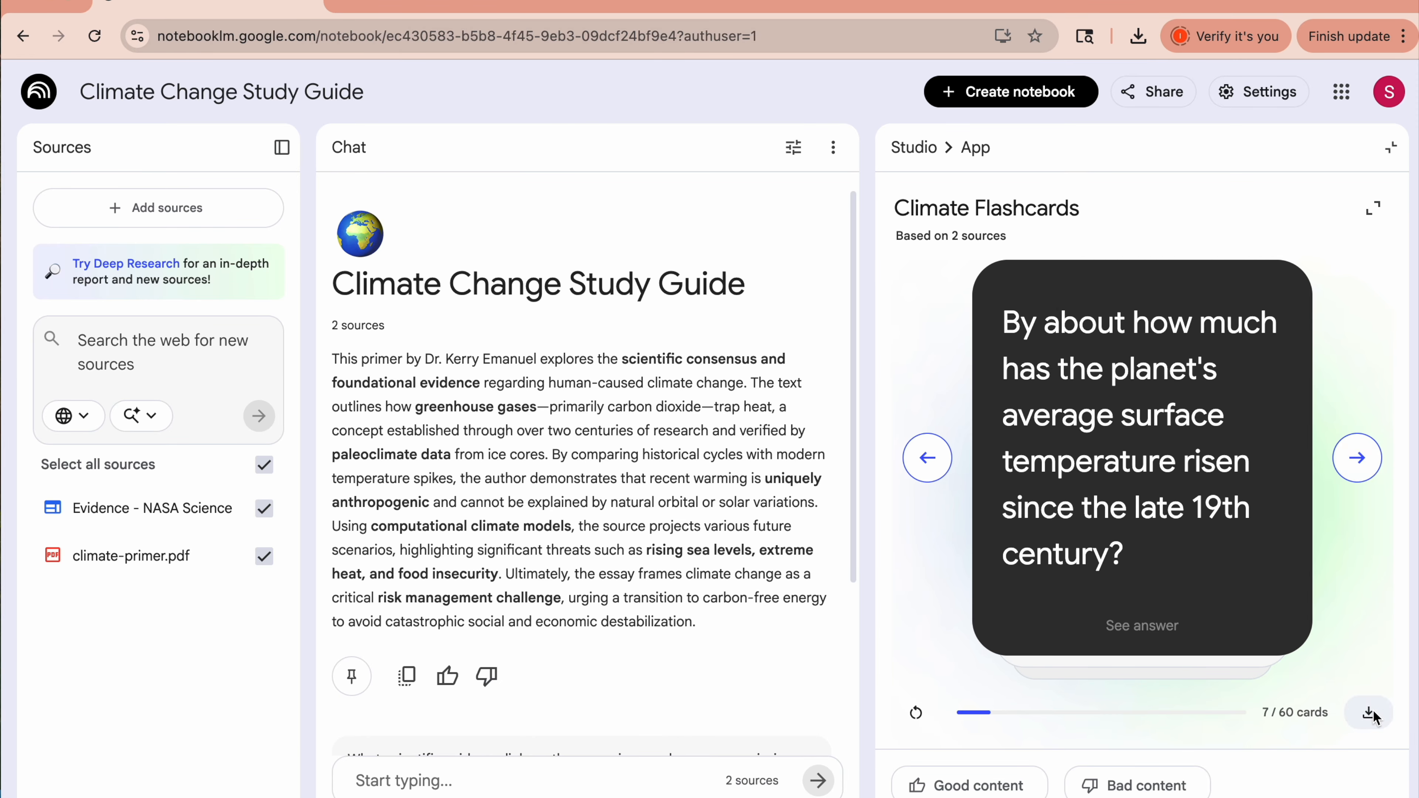
pyautogui.click(912, 147)
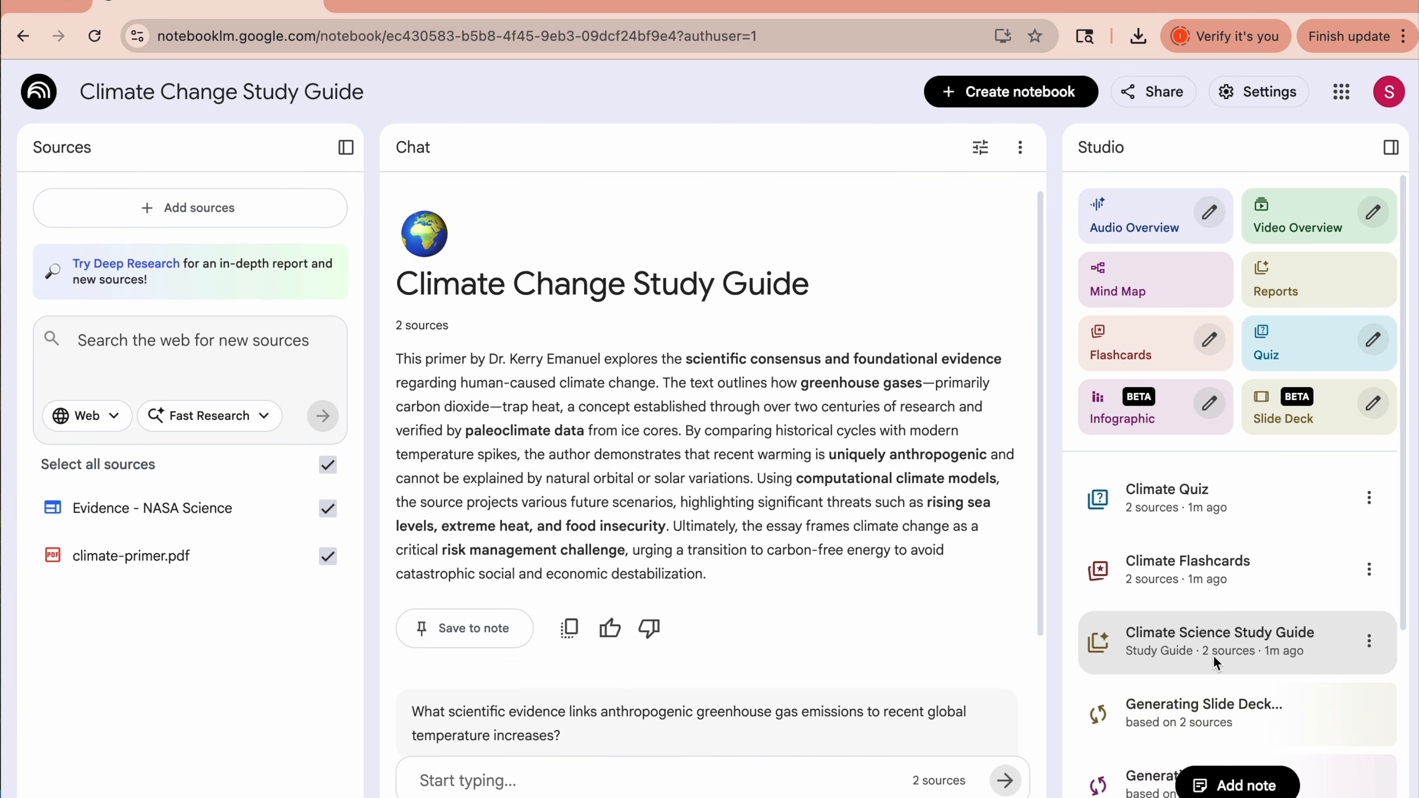
# Open the Climate Science Study Guide report and read through its introduction and Short-Answer Quiz questions
pyautogui.scroll(-4, 1178, 636)
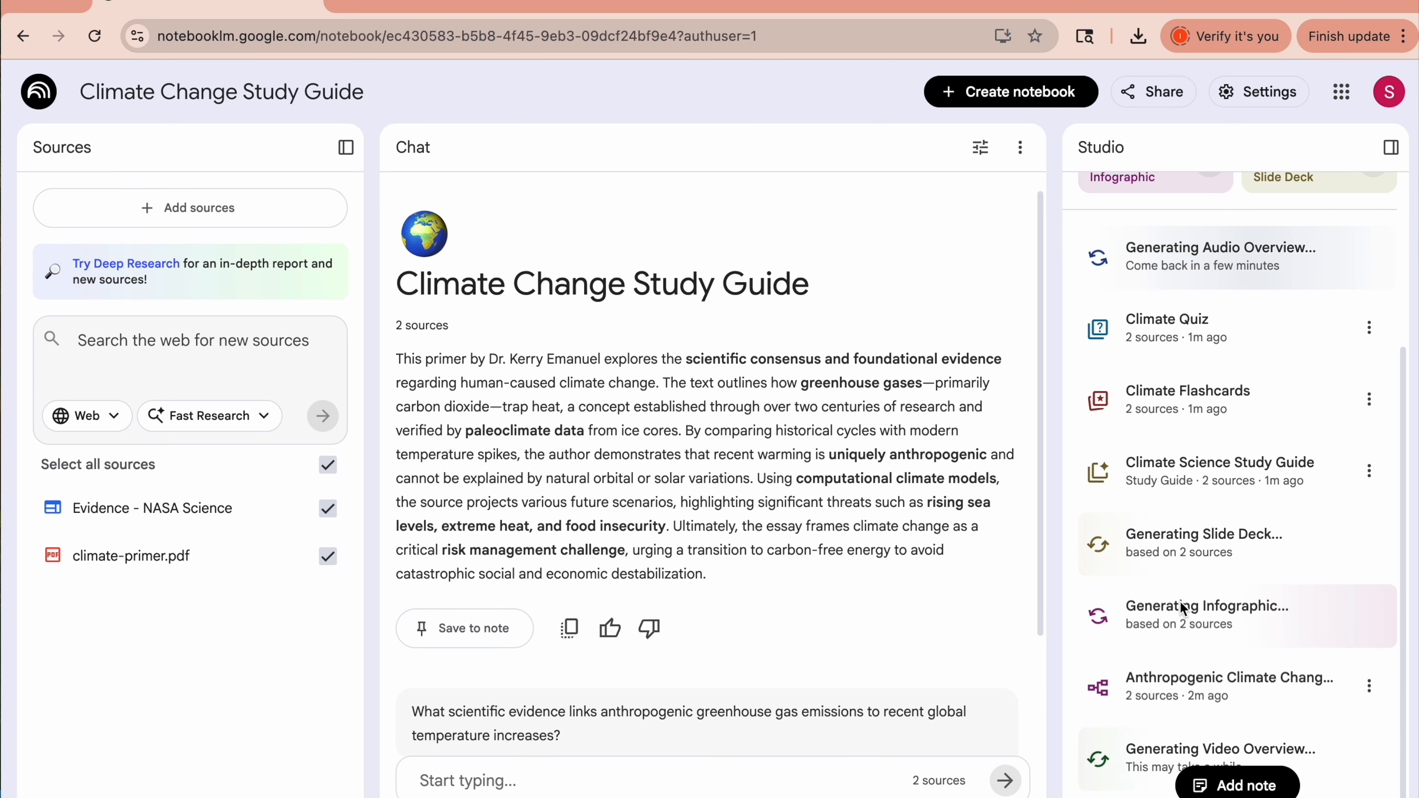
pyautogui.scroll(2, 1183, 601)
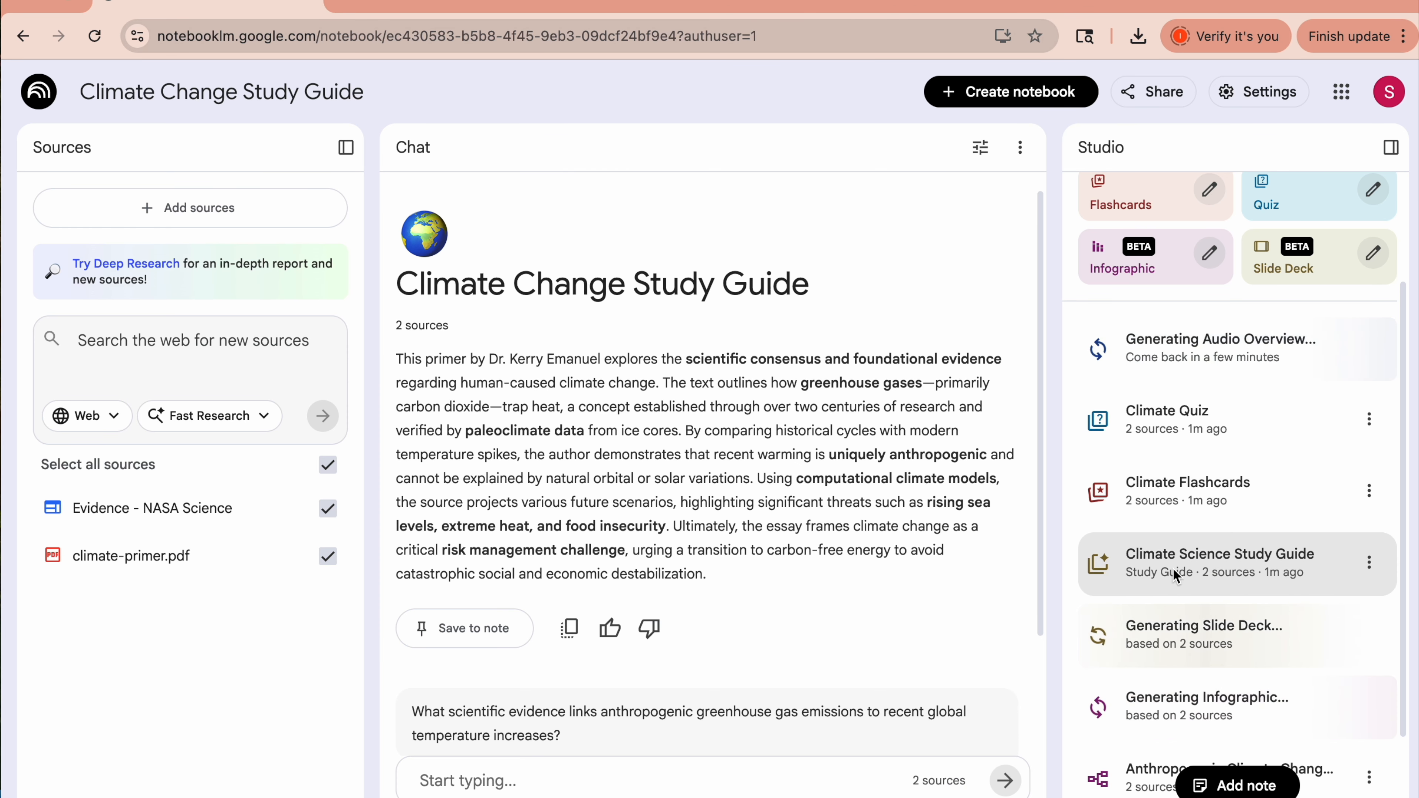
pyautogui.click(1189, 558)
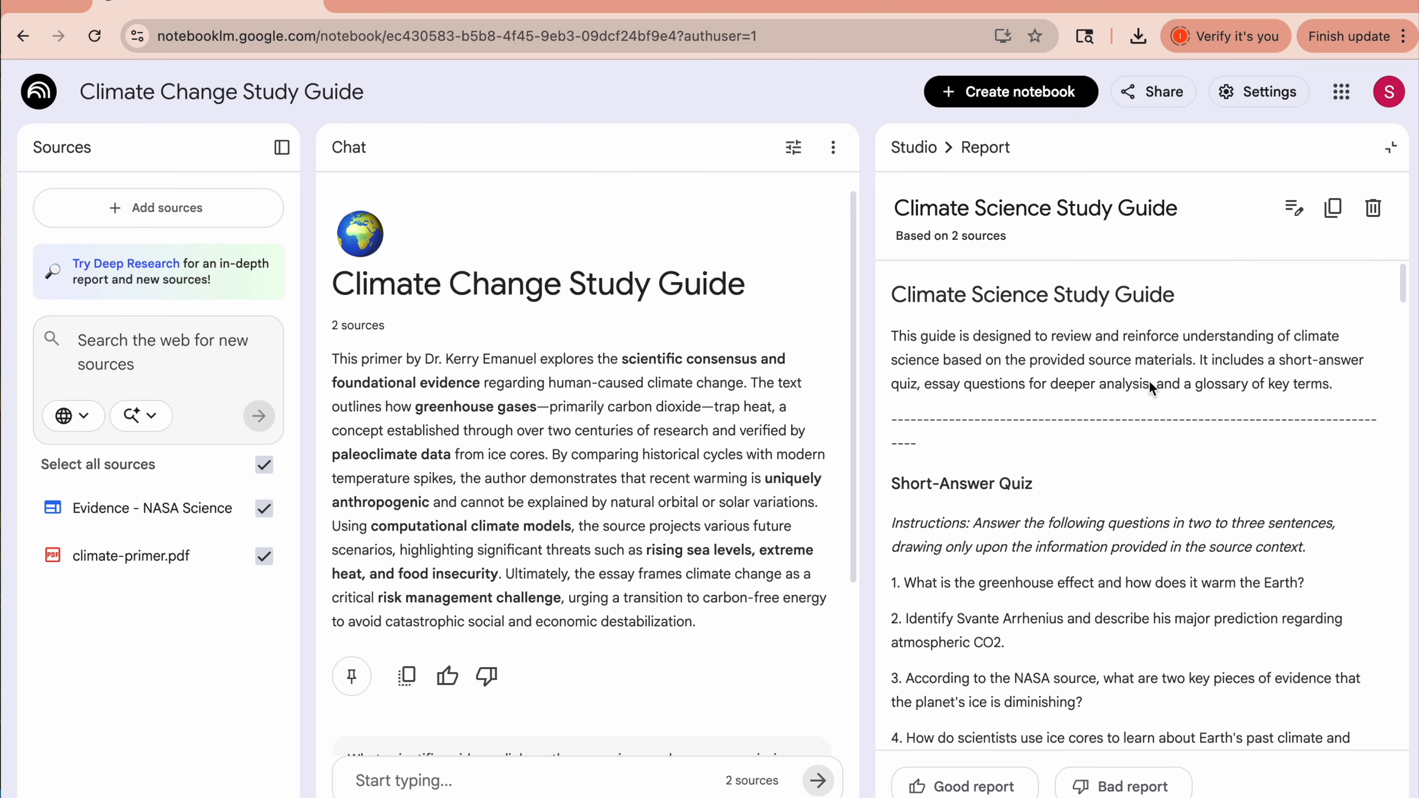
pyautogui.scroll(-3, 1093, 366)
pyautogui.scroll(3, 1092, 366)
pyautogui.scroll(-4, 1126, 327)
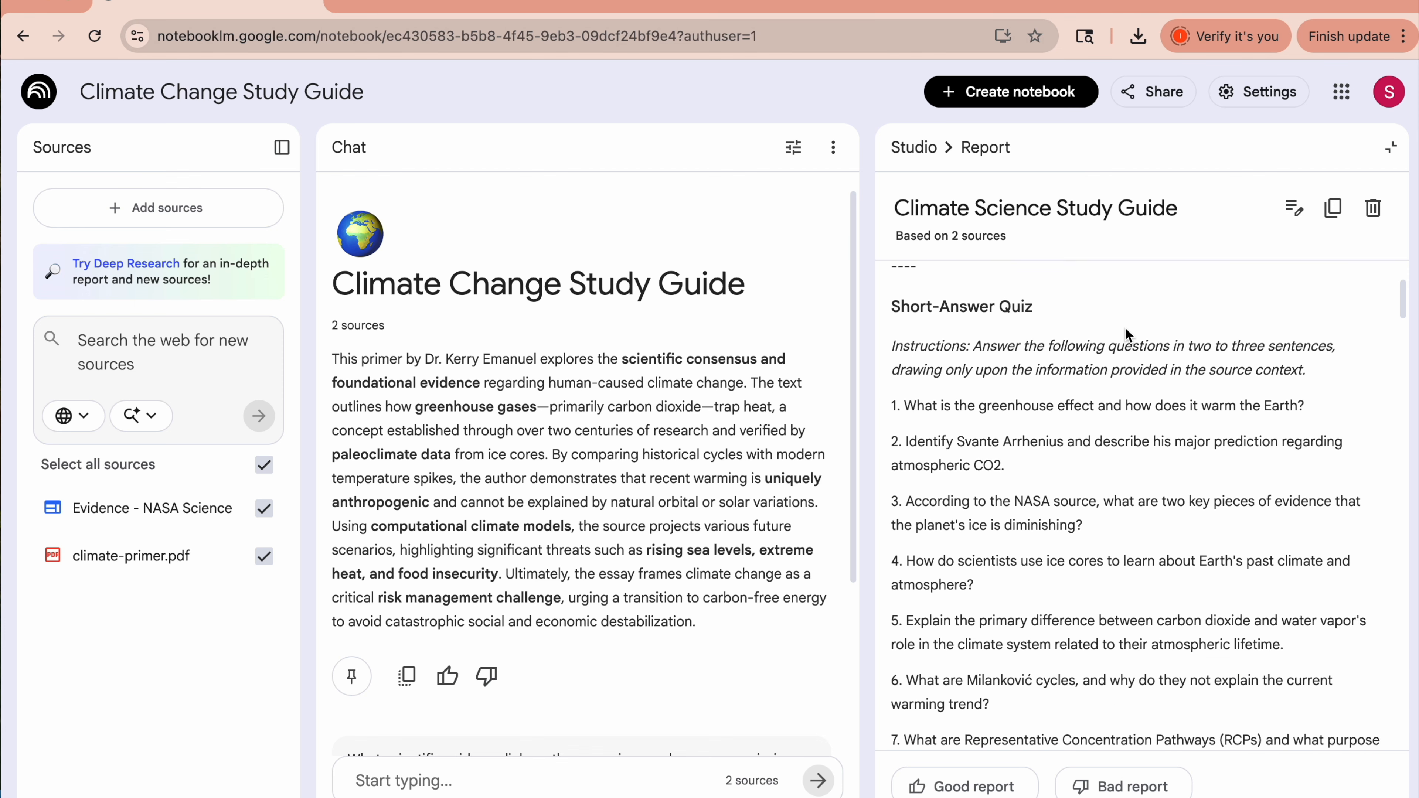
pyautogui.scroll(-4, 1125, 327)
pyautogui.scroll(-20, 1125, 327)
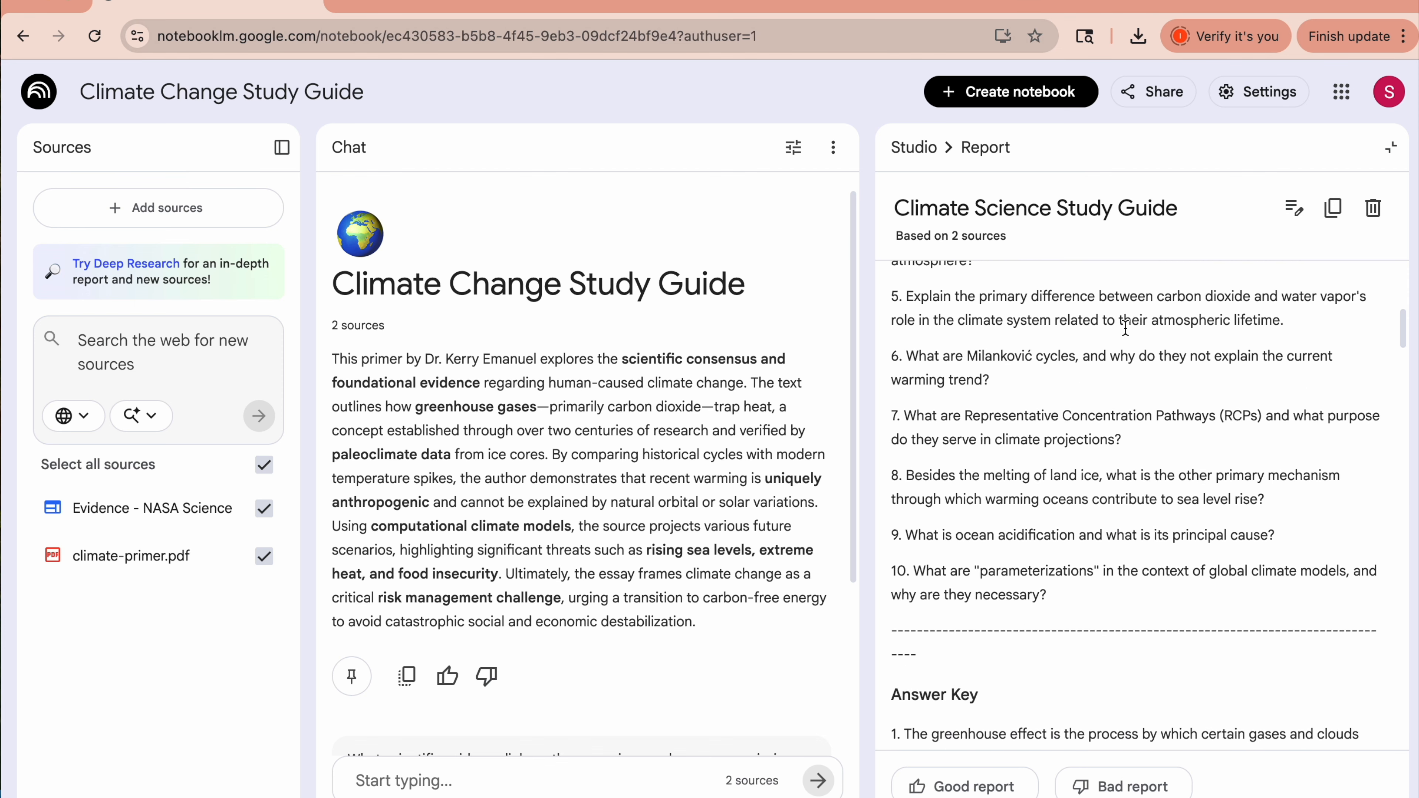
# Review the study guide's Essay Questions and glossary to the end, then go back to the list of generated outputs
pyautogui.scroll(-20, 1125, 327)
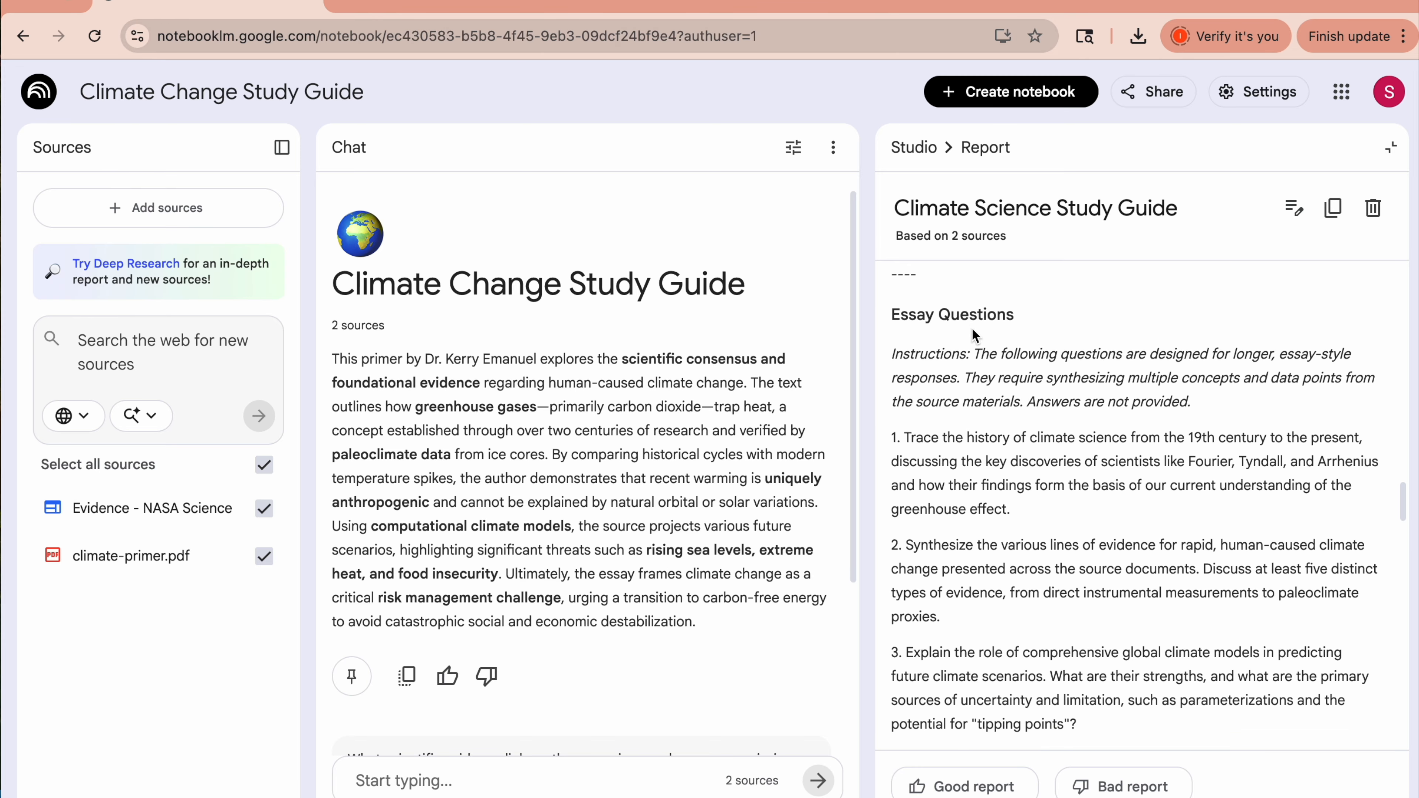
pyautogui.scroll(-13, 1083, 364)
pyautogui.scroll(-10, 1083, 364)
pyautogui.scroll(-12, 1023, 362)
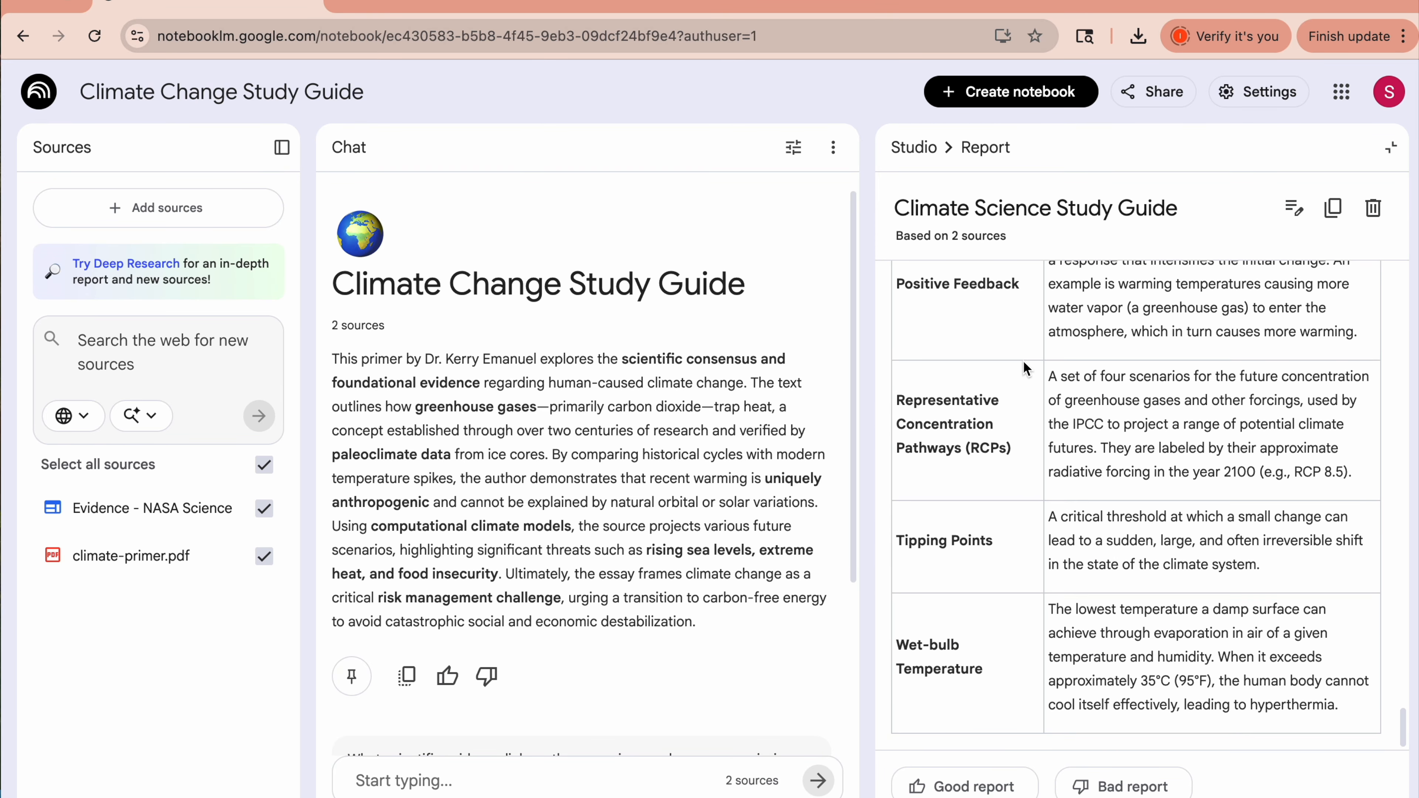
pyautogui.scroll(20, 1024, 362)
pyautogui.scroll(15, 1023, 363)
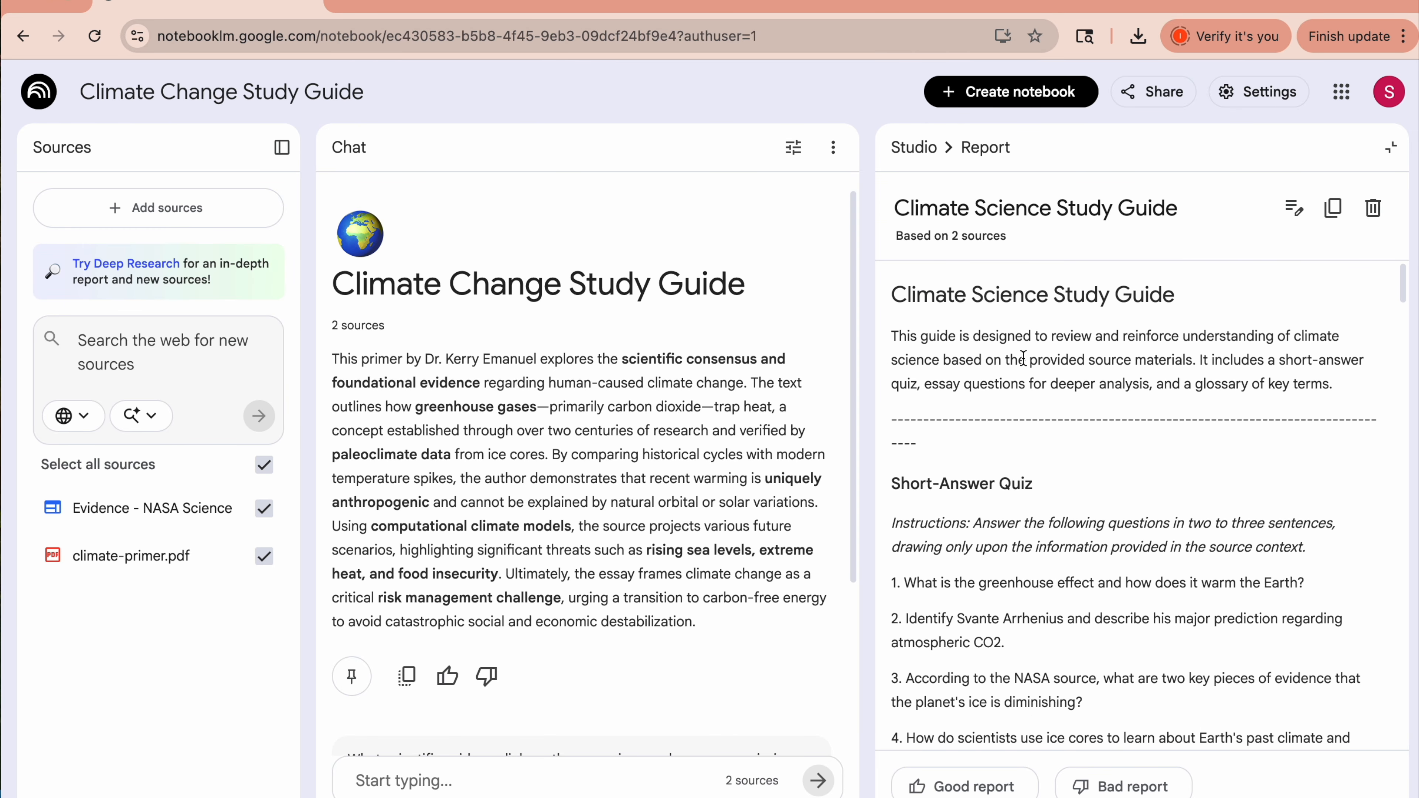
pyautogui.click(919, 148)
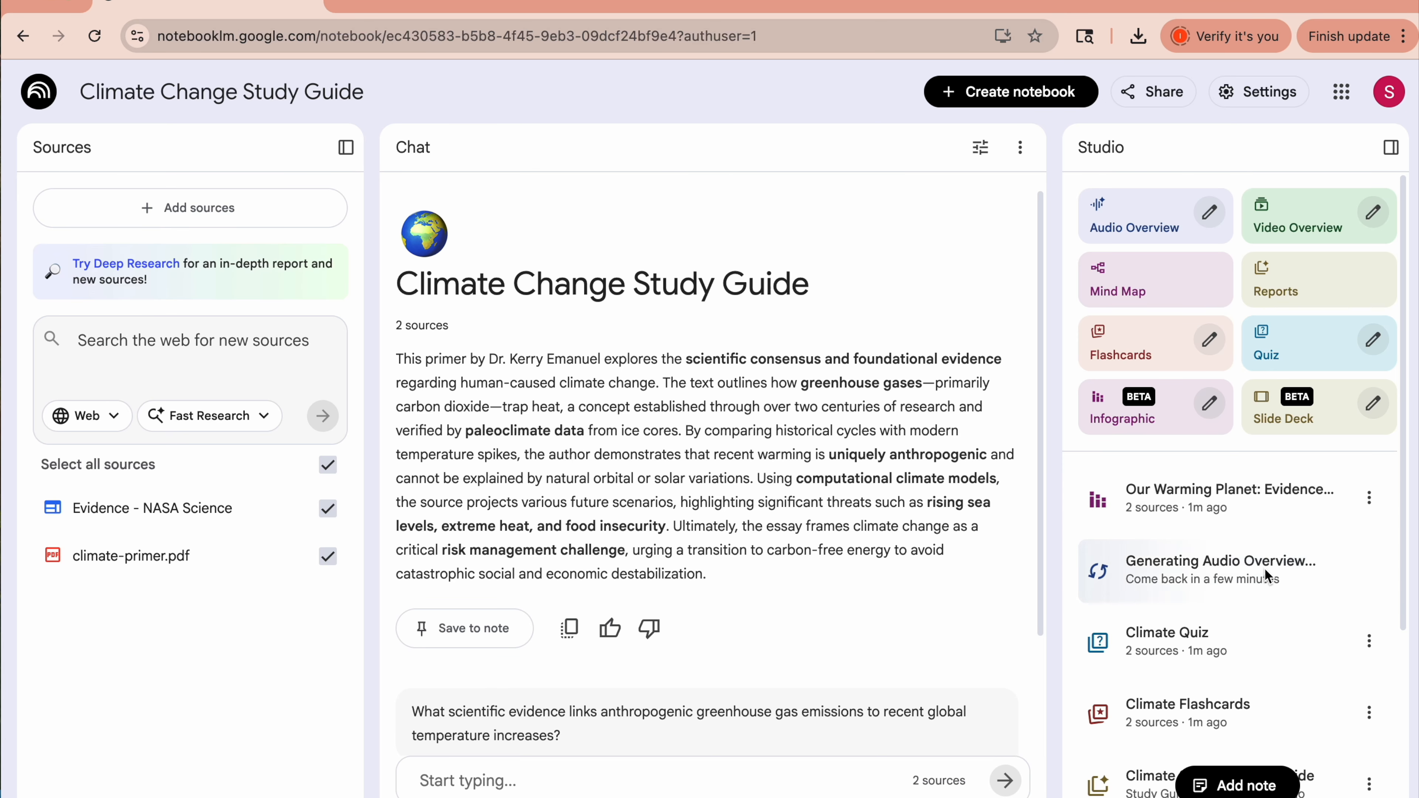
# Open the Climate Quiz and answer question 1 with option A, Jean Baptiste Fourier
pyautogui.scroll(-2, 1263, 568)
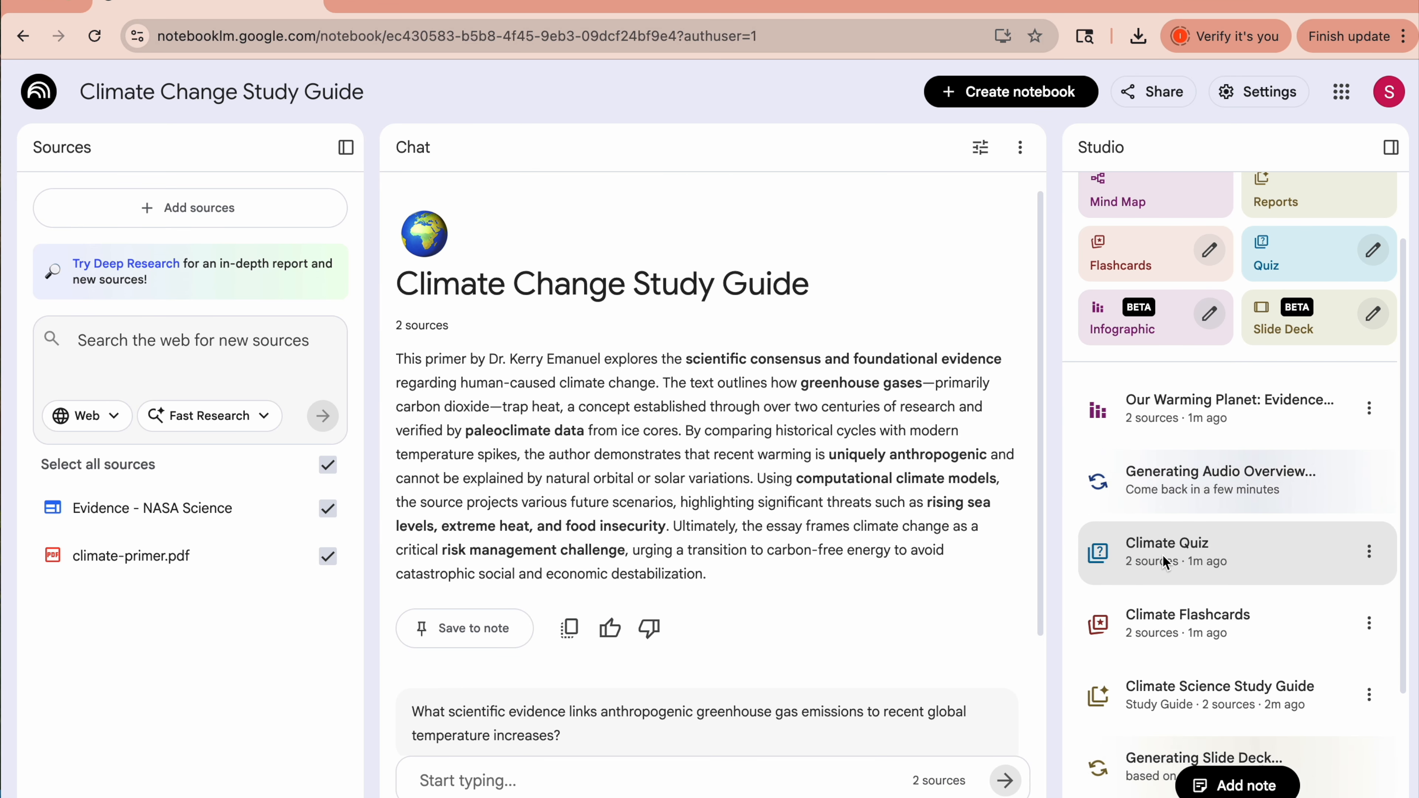
pyautogui.scroll(-1, 1169, 559)
pyautogui.click(1165, 484)
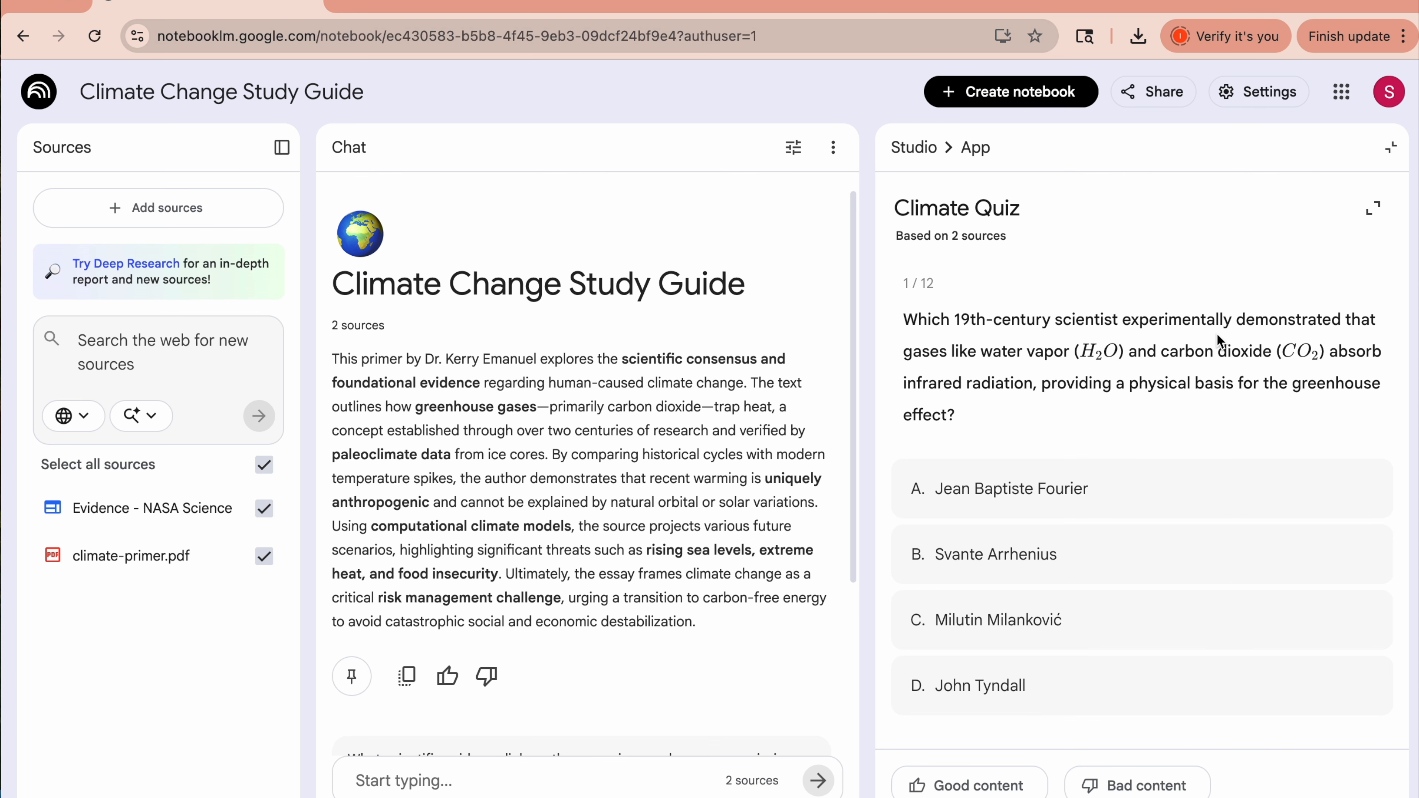
pyautogui.scroll(-2, 1122, 339)
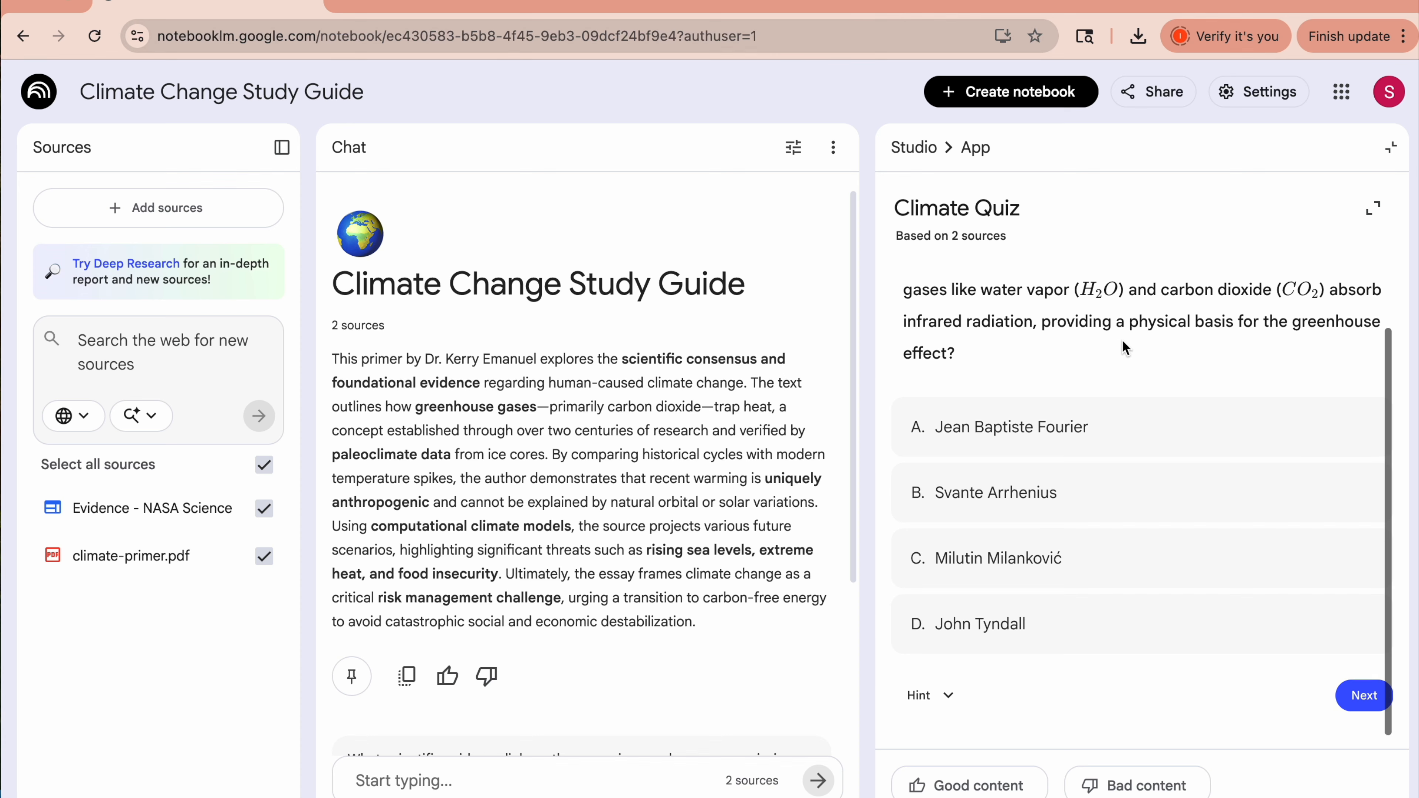
pyautogui.scroll(2, 1122, 339)
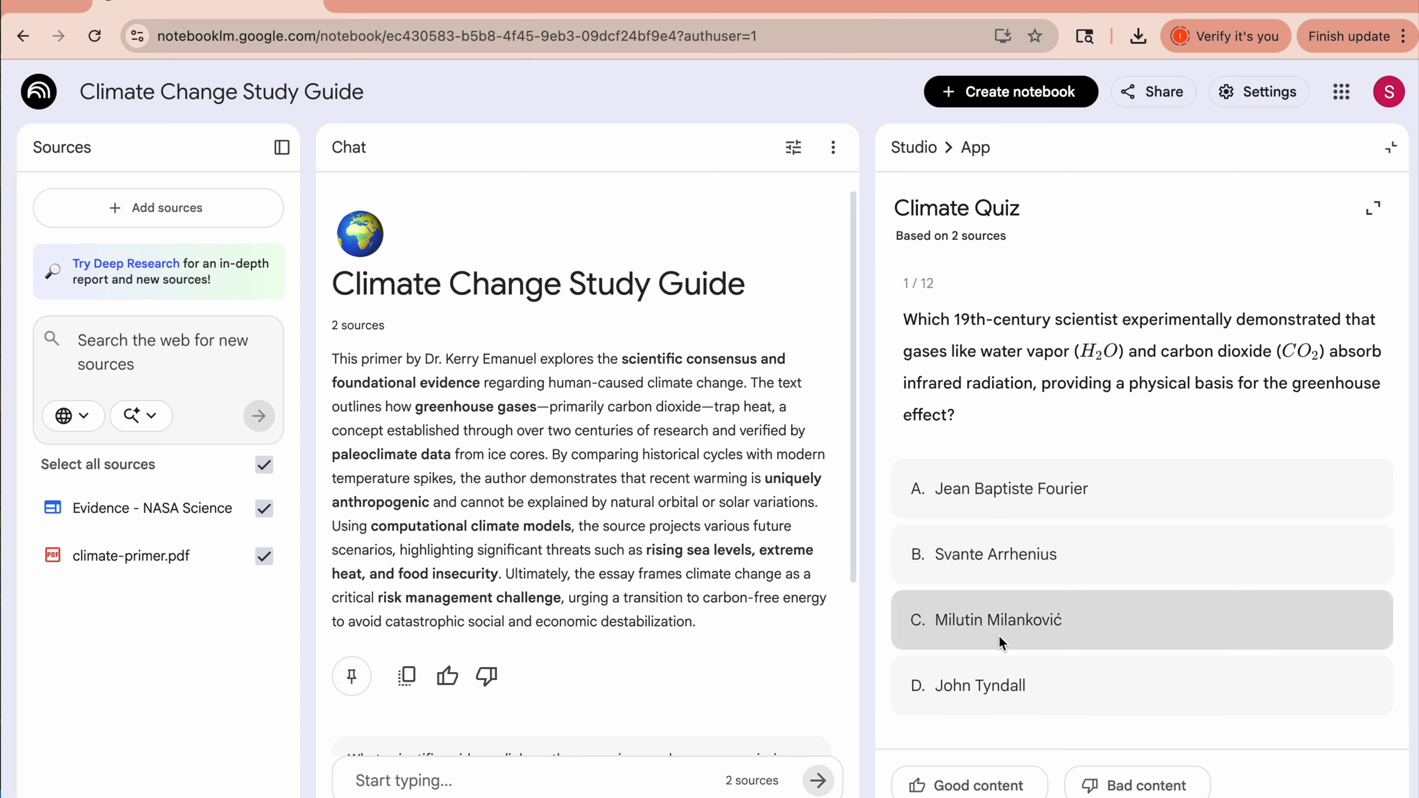
pyautogui.click(1025, 504)
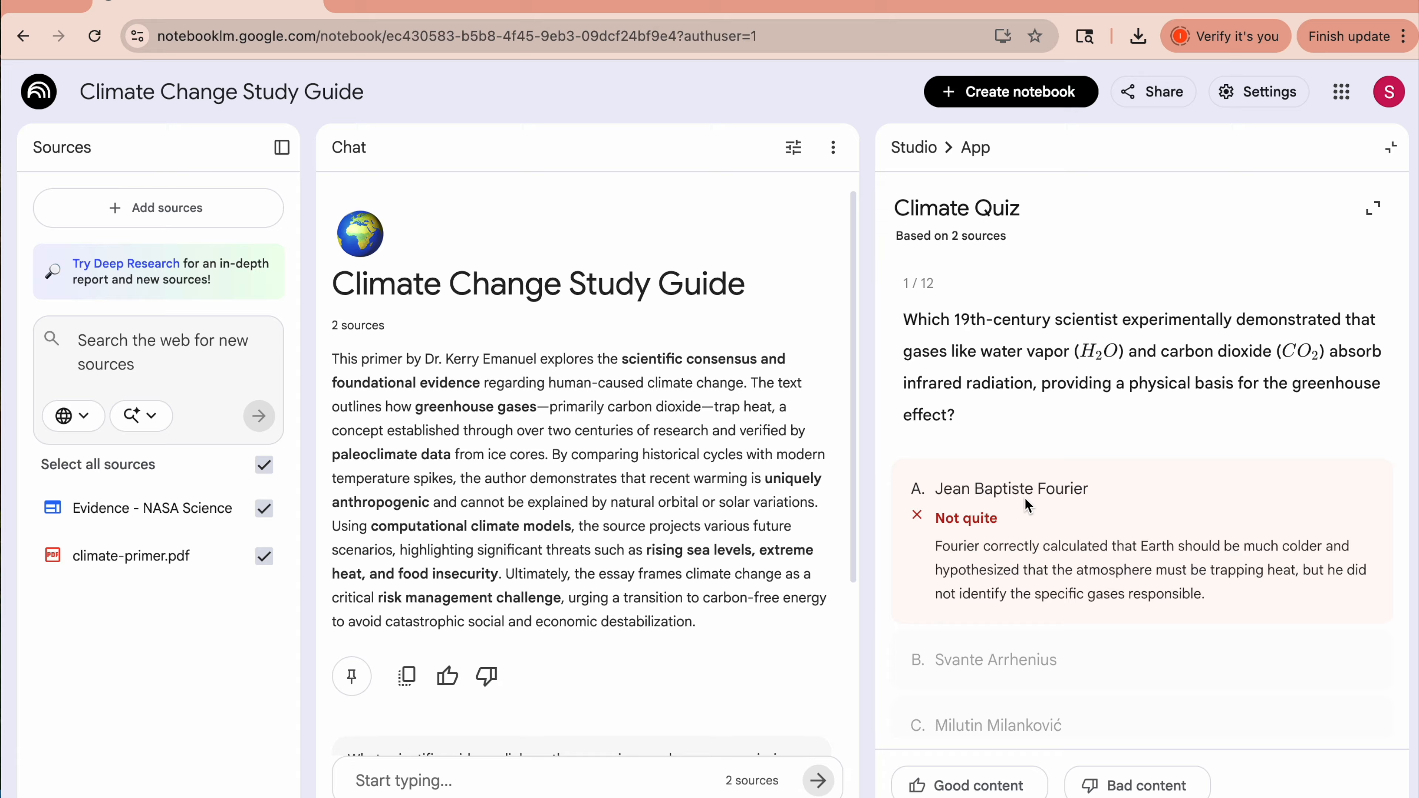
# Review the answer feedback for quiz question 1 and return to the list of generated outputs
pyautogui.scroll(-5, 1029, 505)
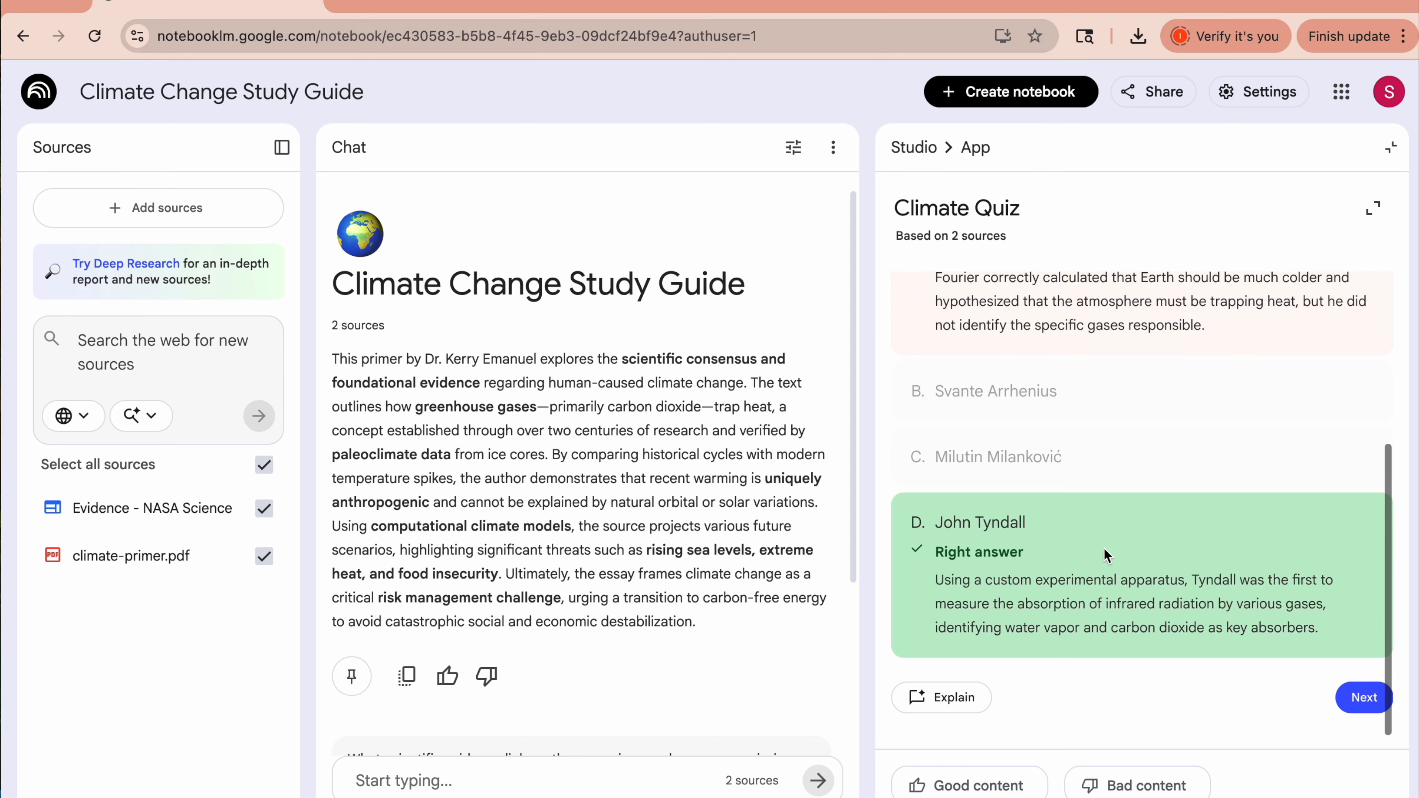
pyautogui.scroll(5, 1180, 584)
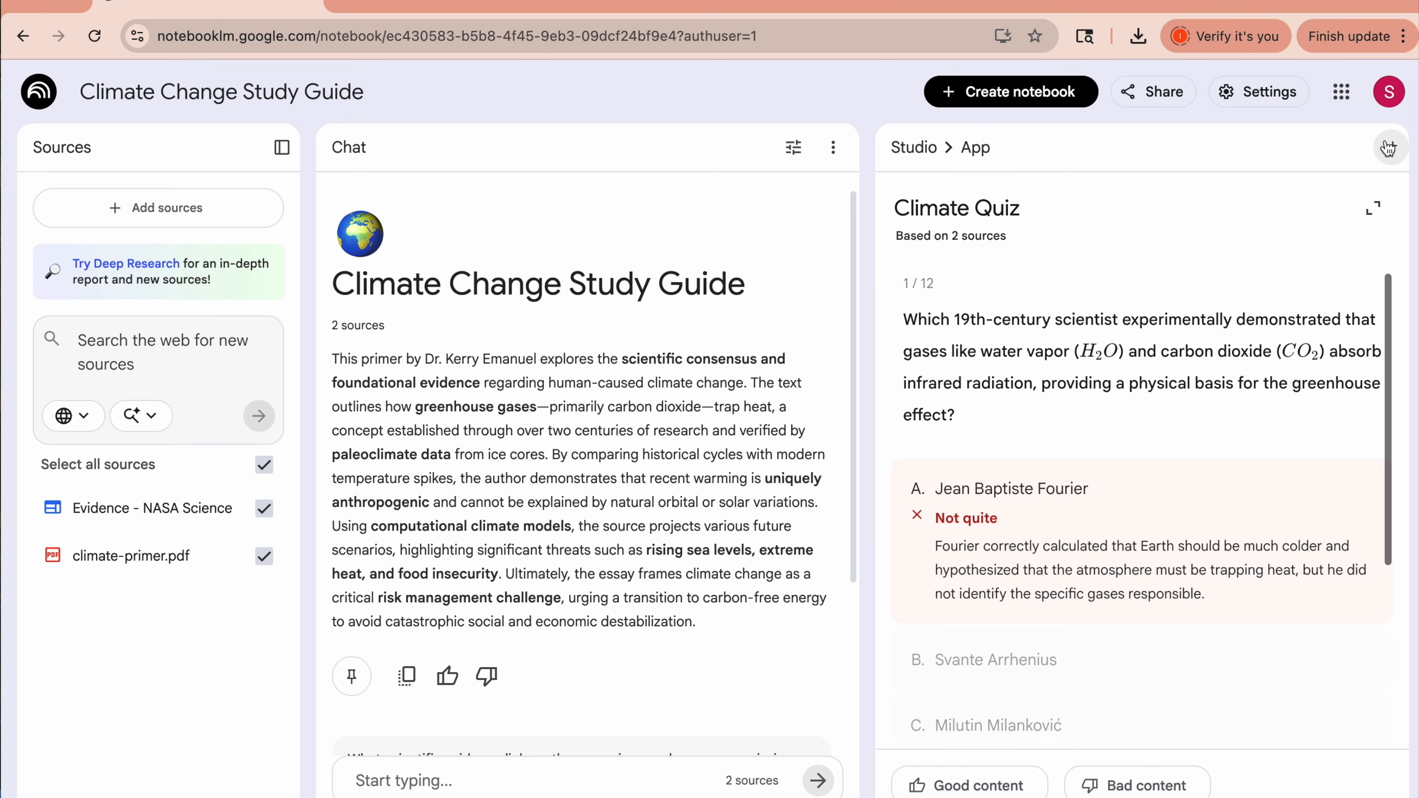
pyautogui.scroll(-5, 1180, 445)
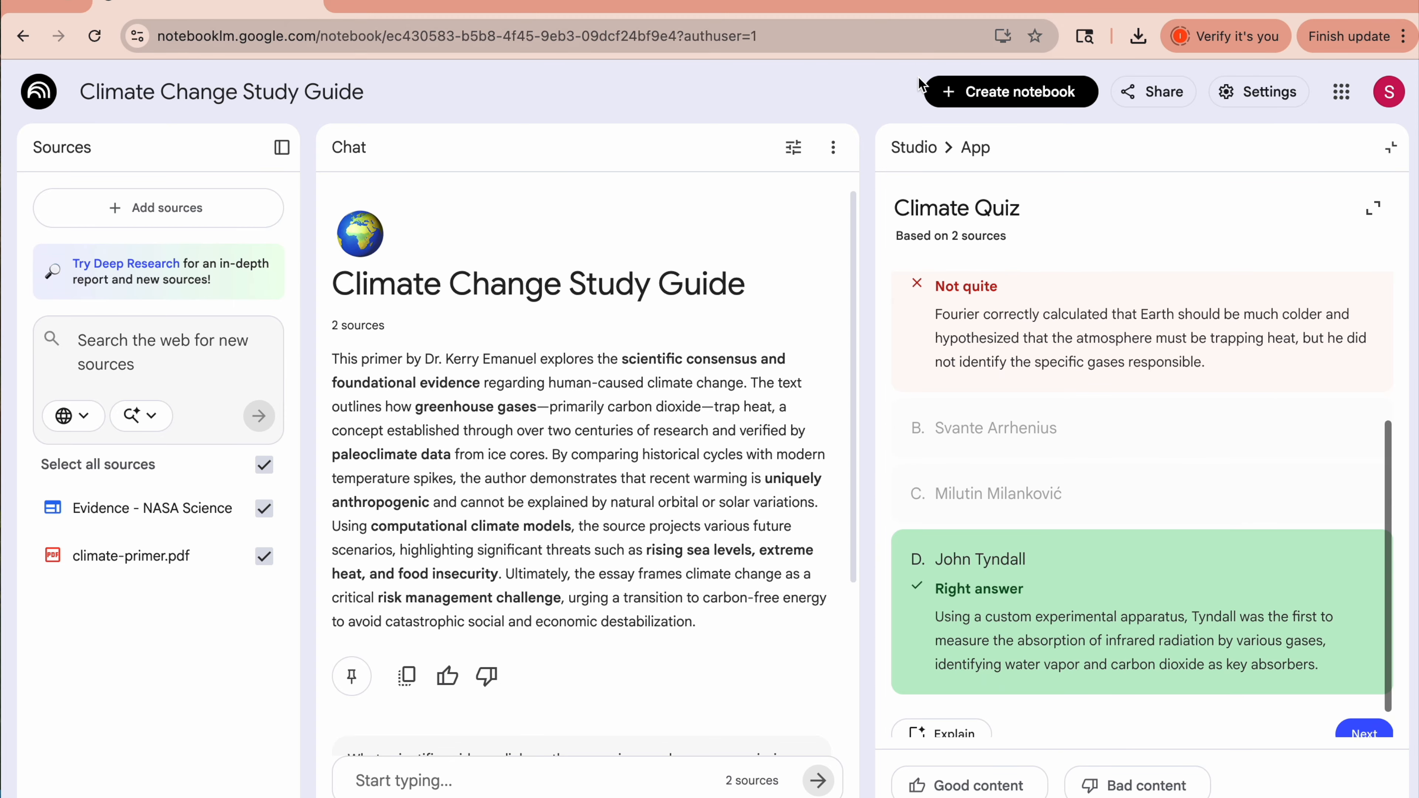
pyautogui.click(913, 147)
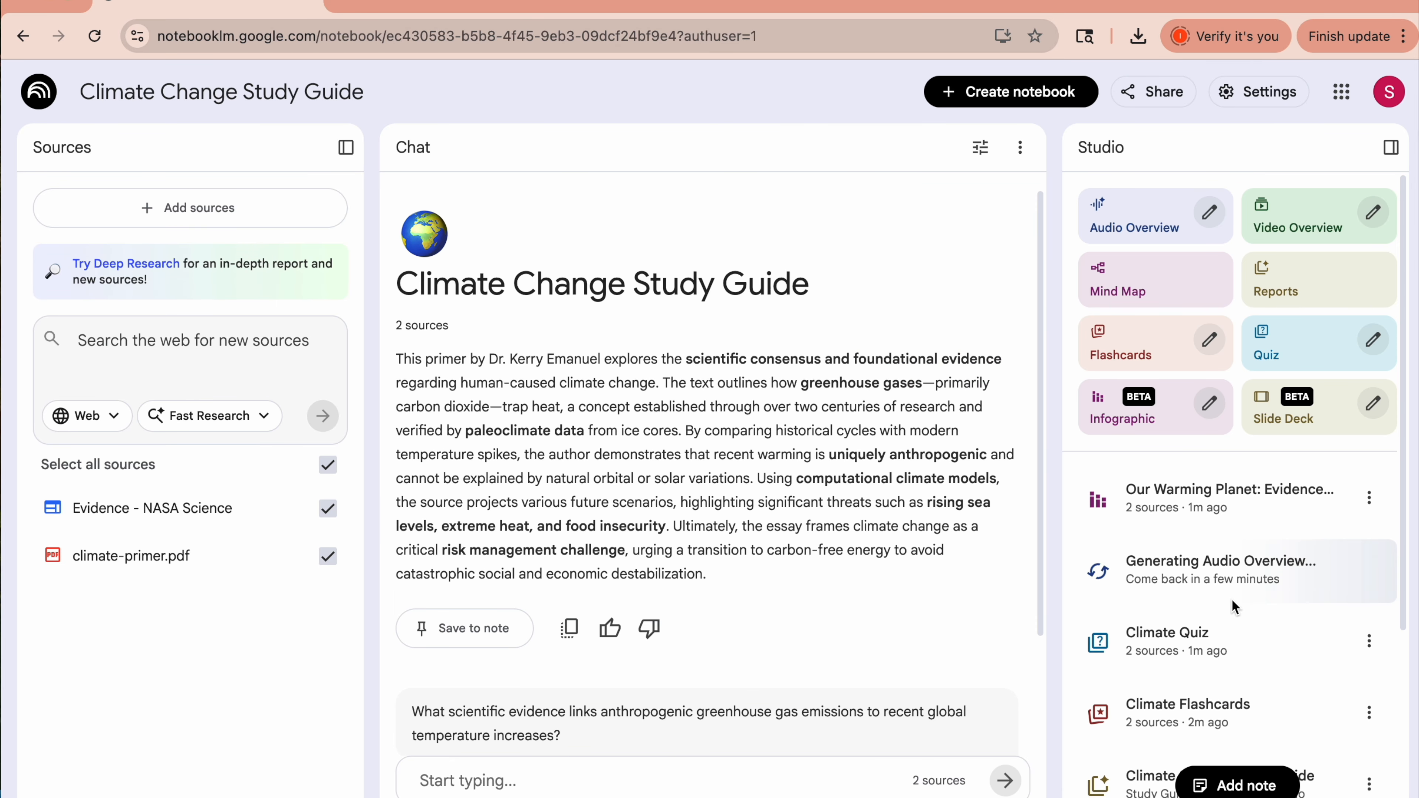
# View the Our Warming Planet infographic full size, close it and check the rest of the generated outputs list
pyautogui.scroll(-2, 1232, 600)
pyautogui.scroll(-2, 1232, 599)
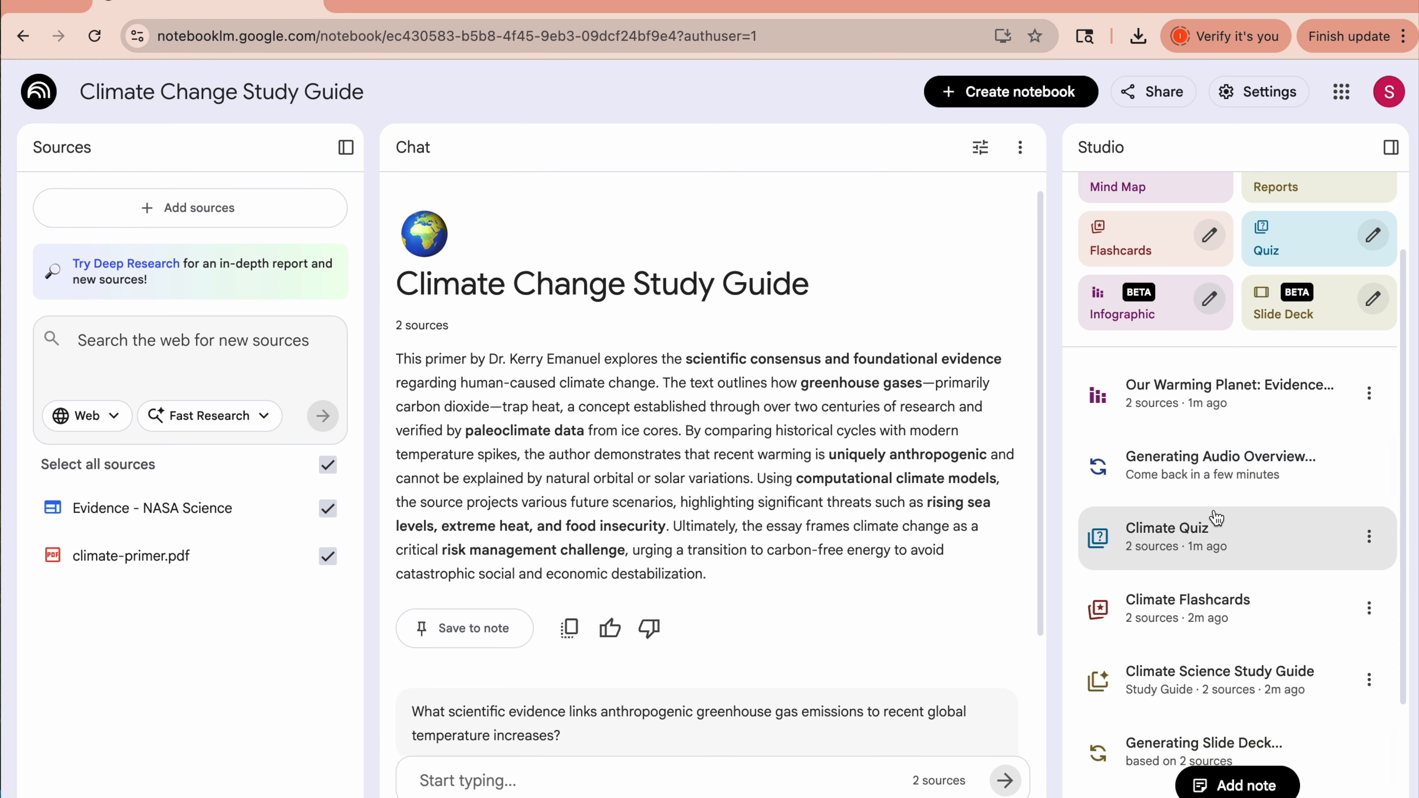
pyautogui.scroll(2, 1153, 411)
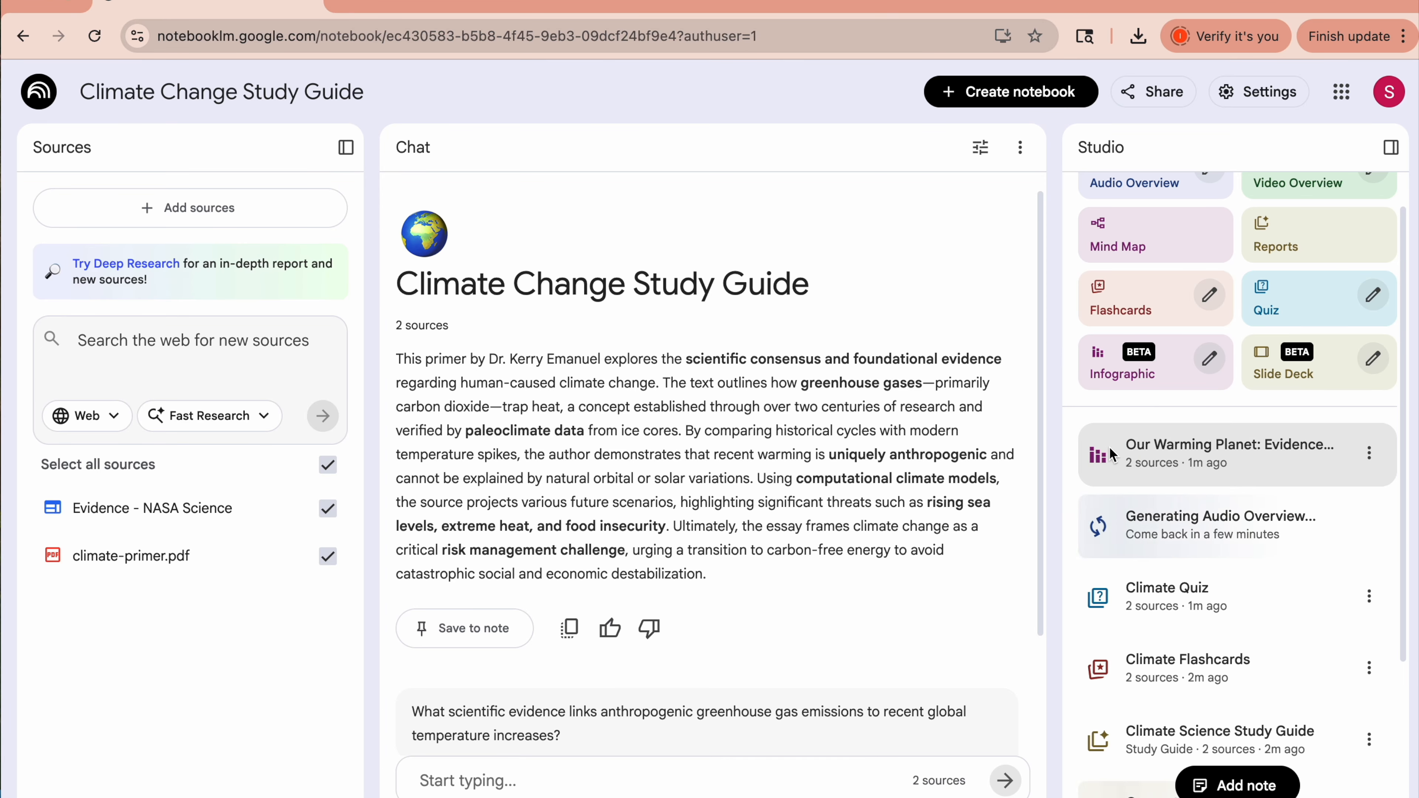
pyautogui.click(1217, 449)
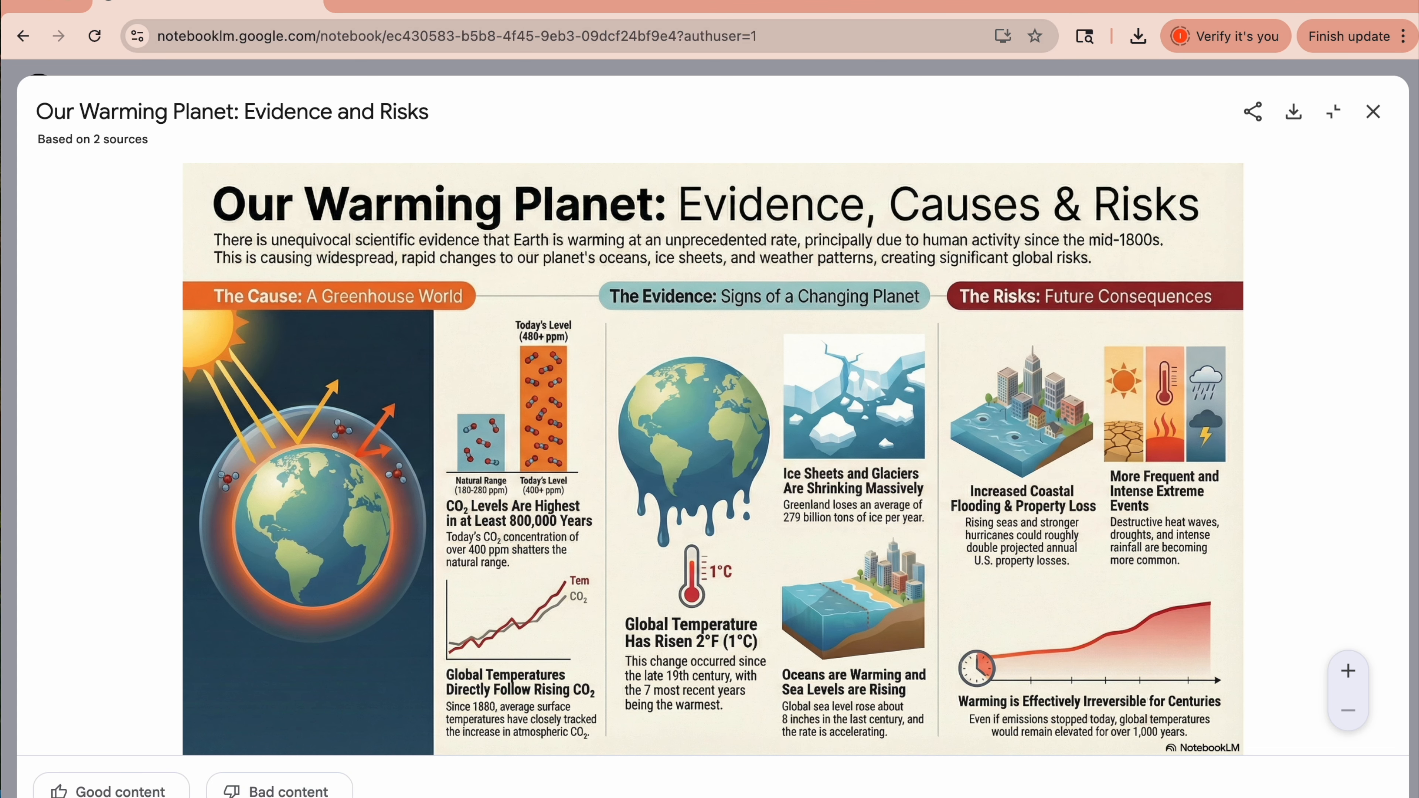
pyautogui.click(1374, 112)
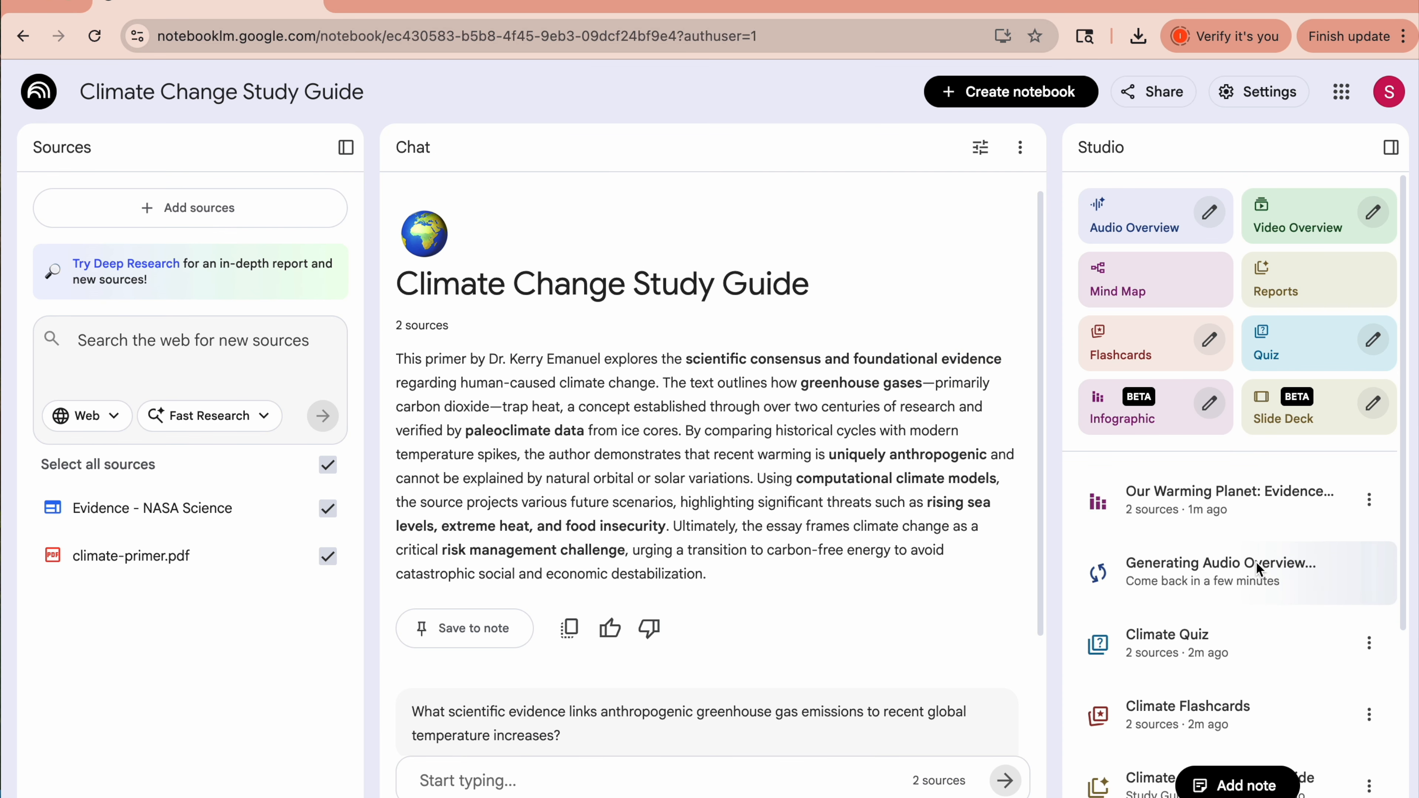
pyautogui.scroll(-3, 1231, 608)
pyautogui.scroll(-2, 1284, 608)
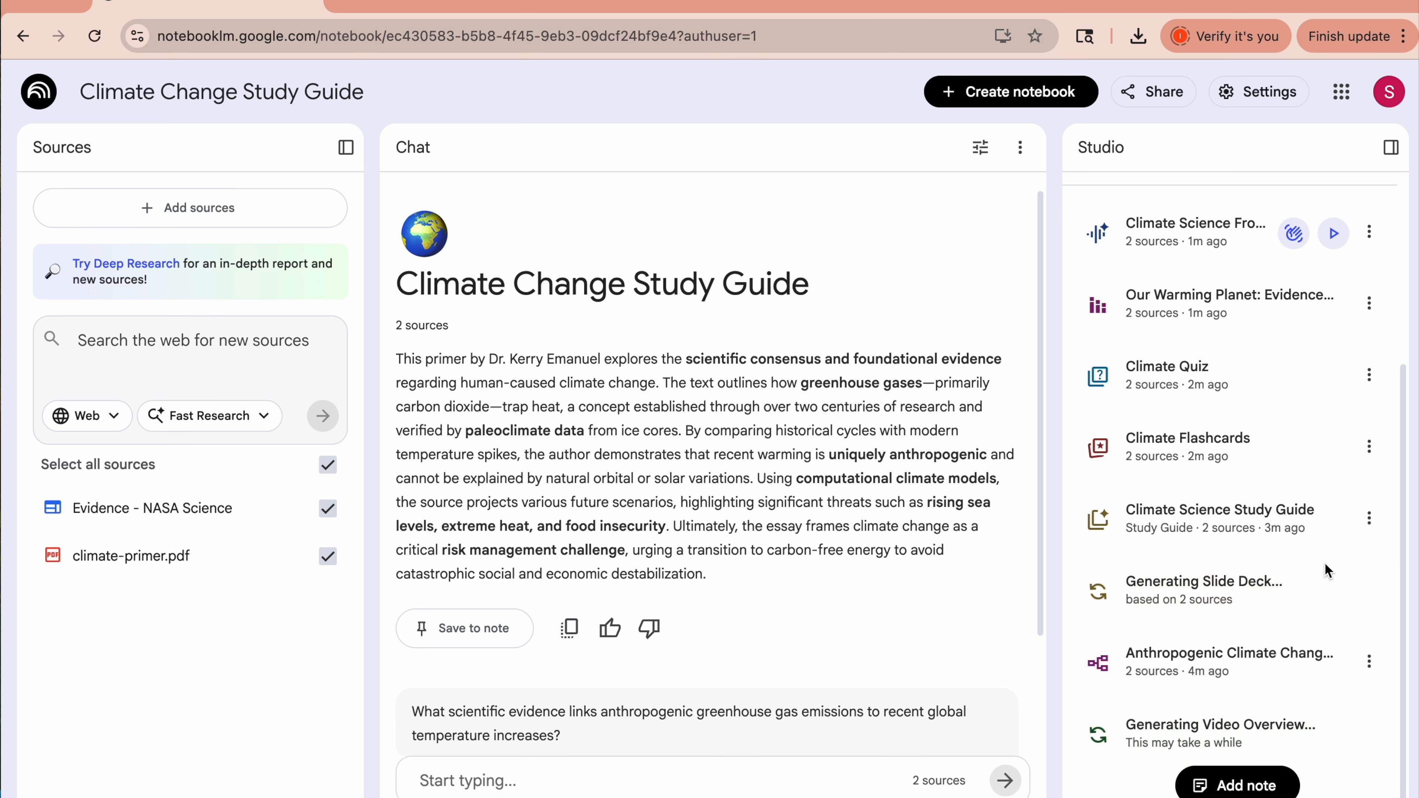
# Play the Climate Science audio overview, skip ahead to about 2:42, and pause and resume playback
pyautogui.scroll(1, 1178, 380)
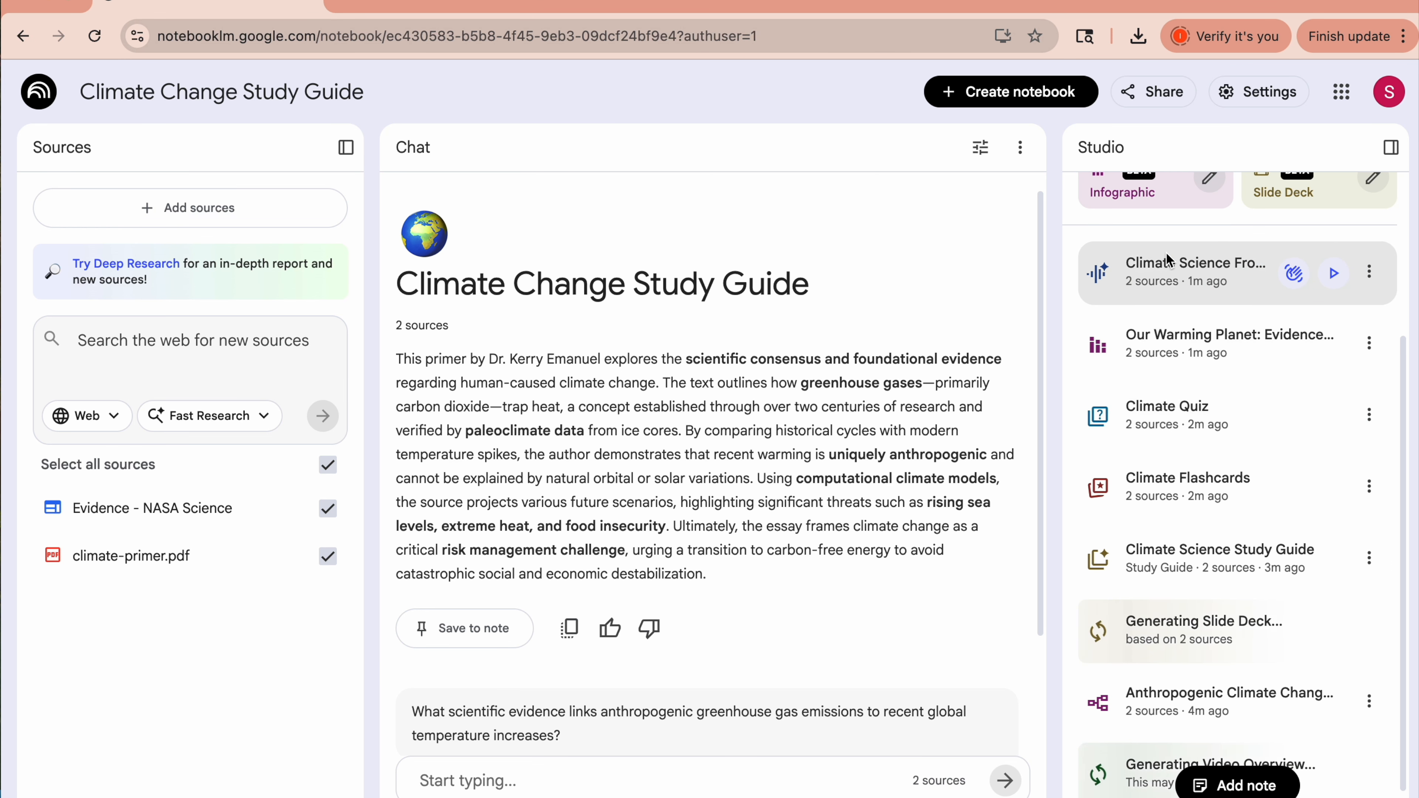
pyautogui.scroll(4, 1175, 285)
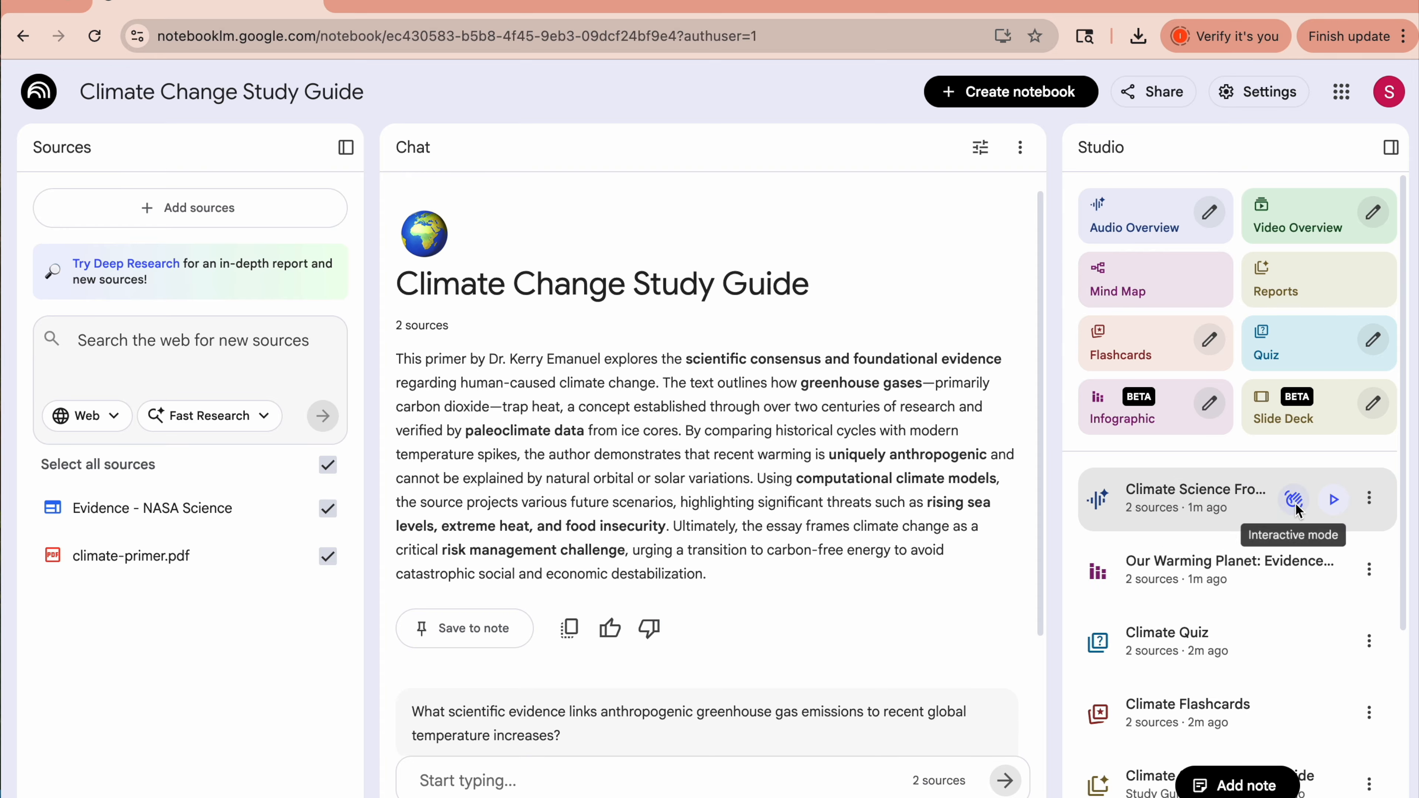
pyautogui.click(1331, 503)
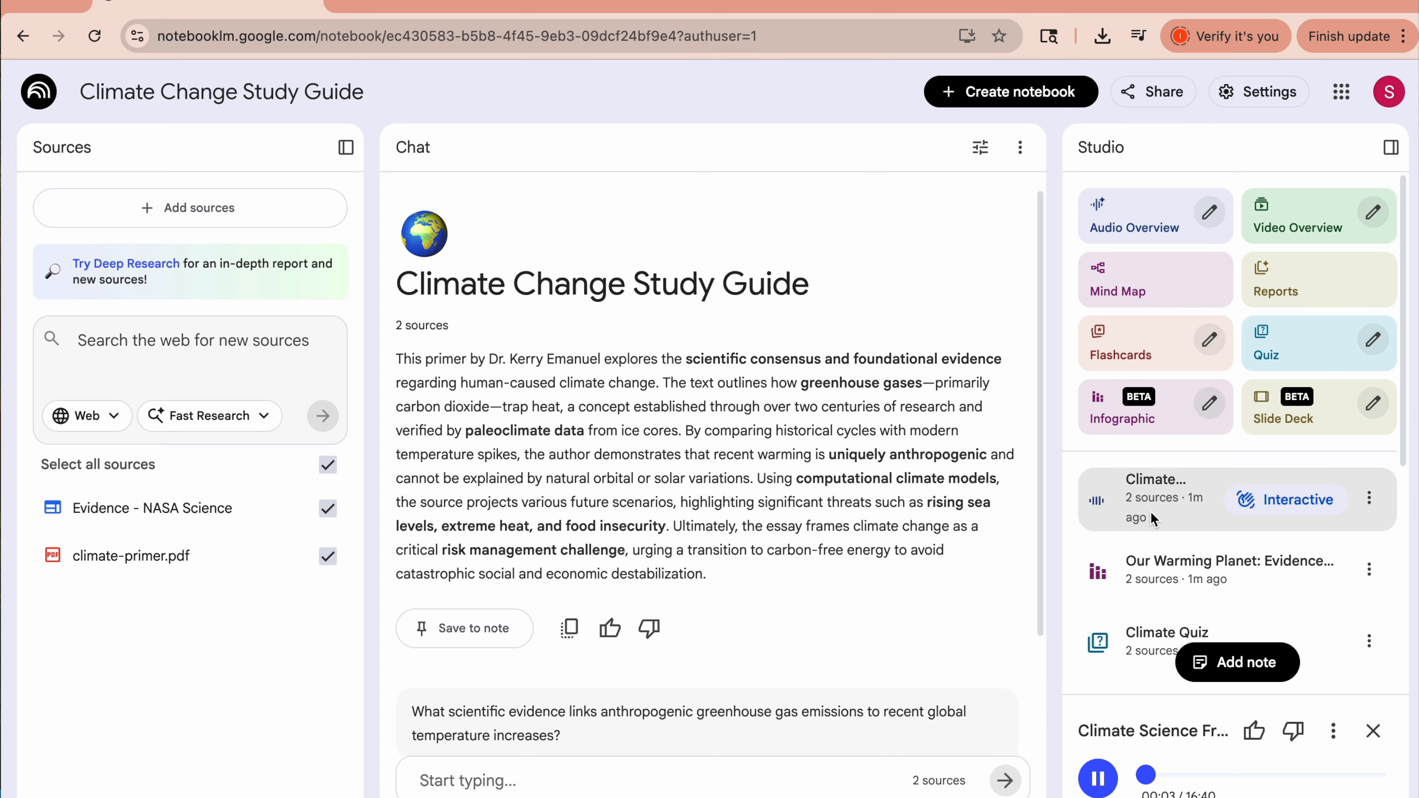
pyautogui.click(1182, 774)
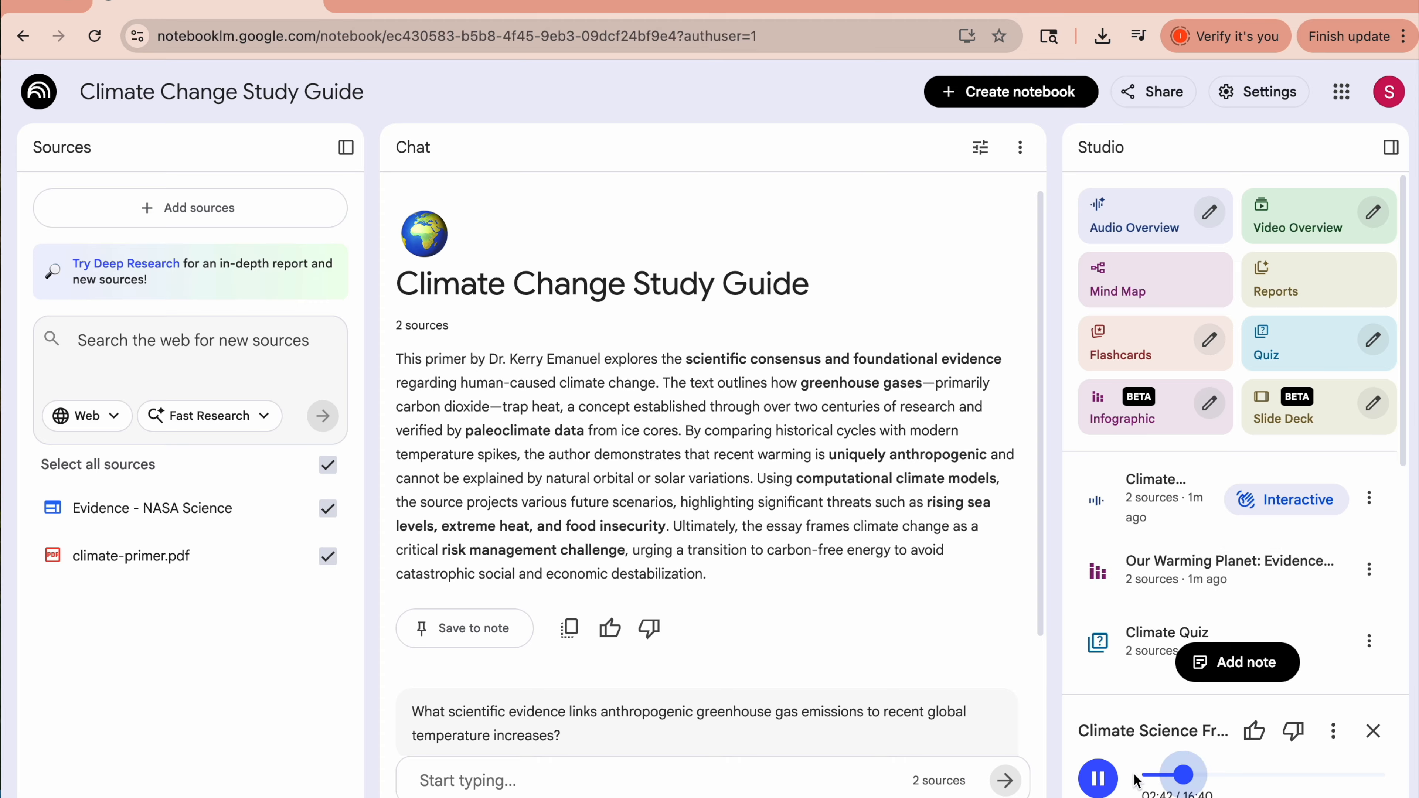
pyautogui.click(1097, 779)
pyautogui.click(1097, 785)
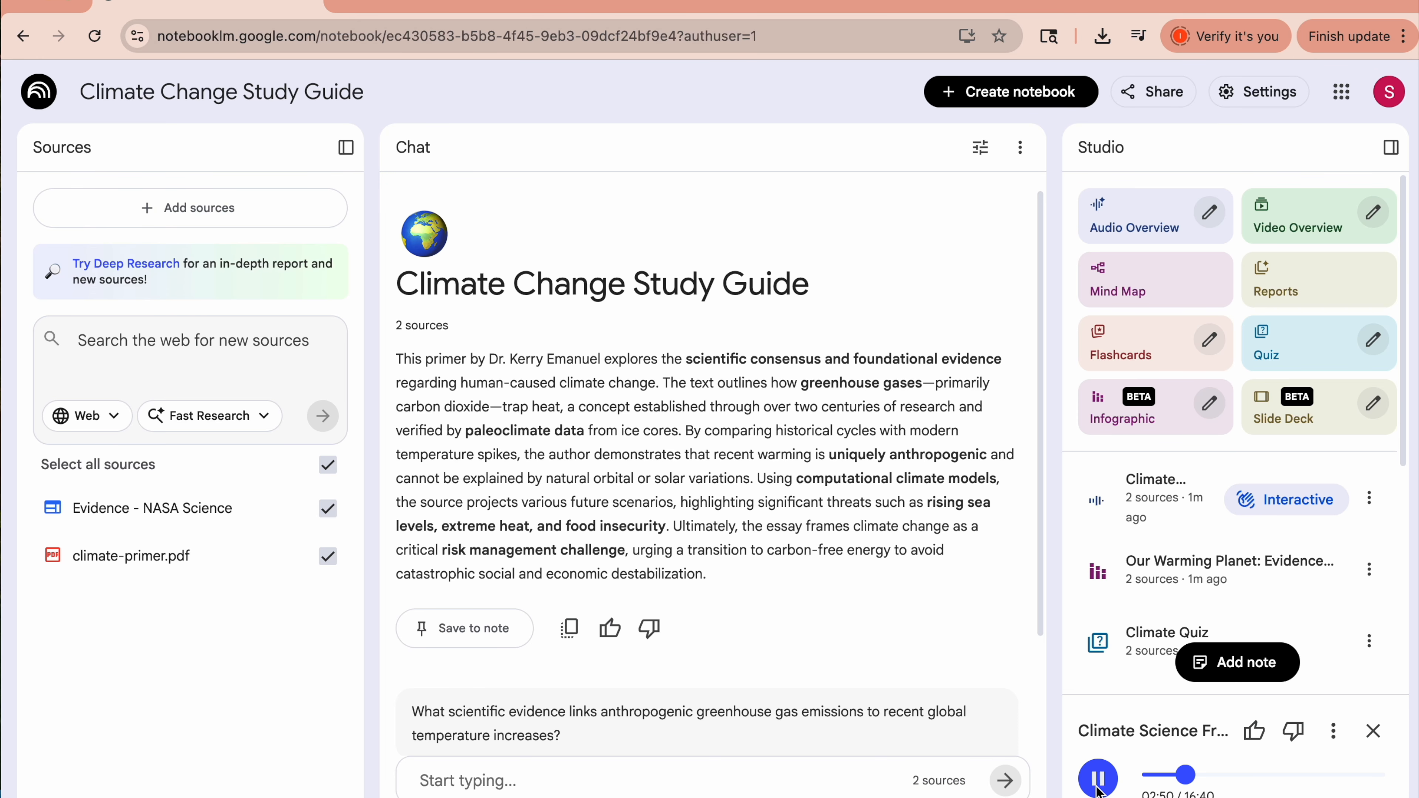
# Open the audio overview in interactive mode, try joining the conversation, pause it, and return to the generated outputs list
pyautogui.click(1275, 496)
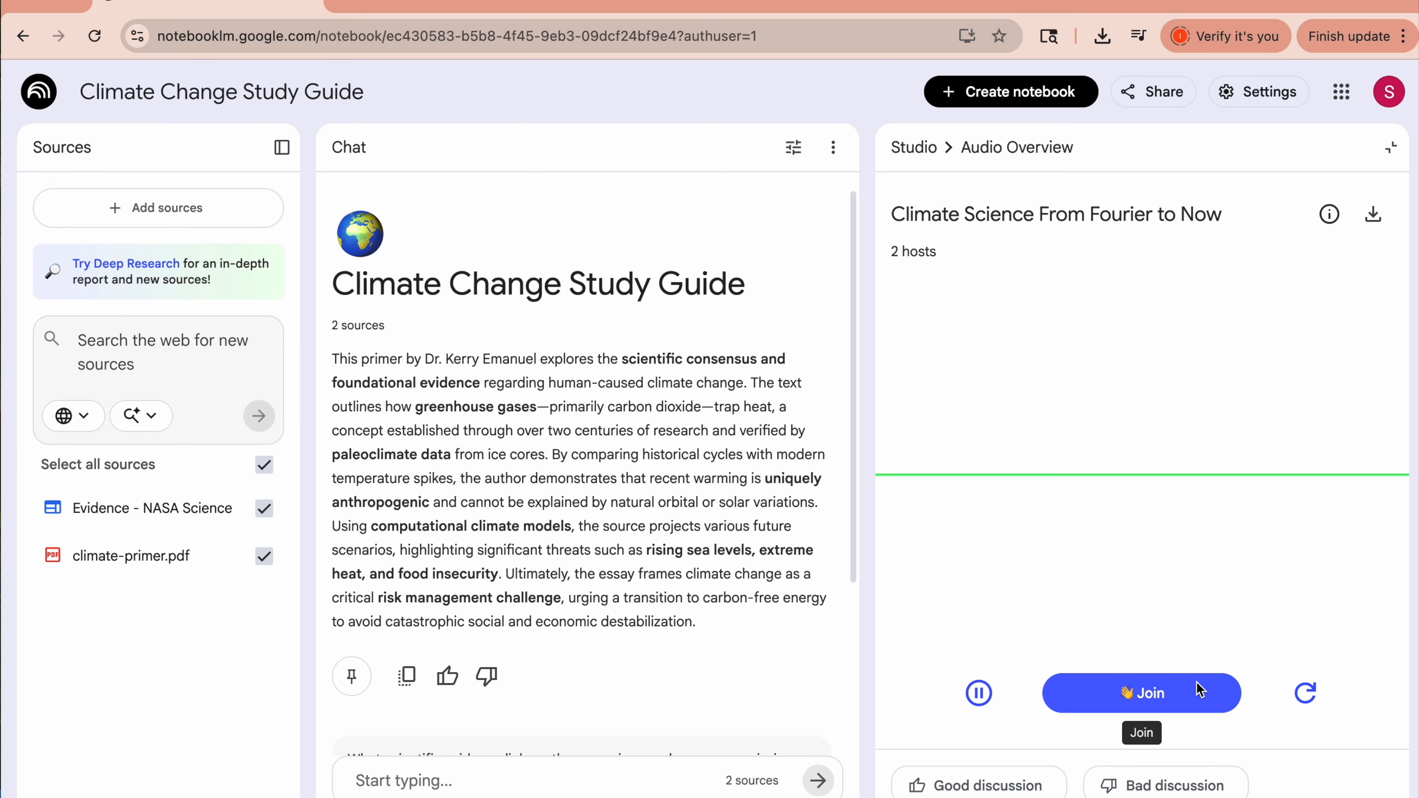
pyautogui.click(1167, 688)
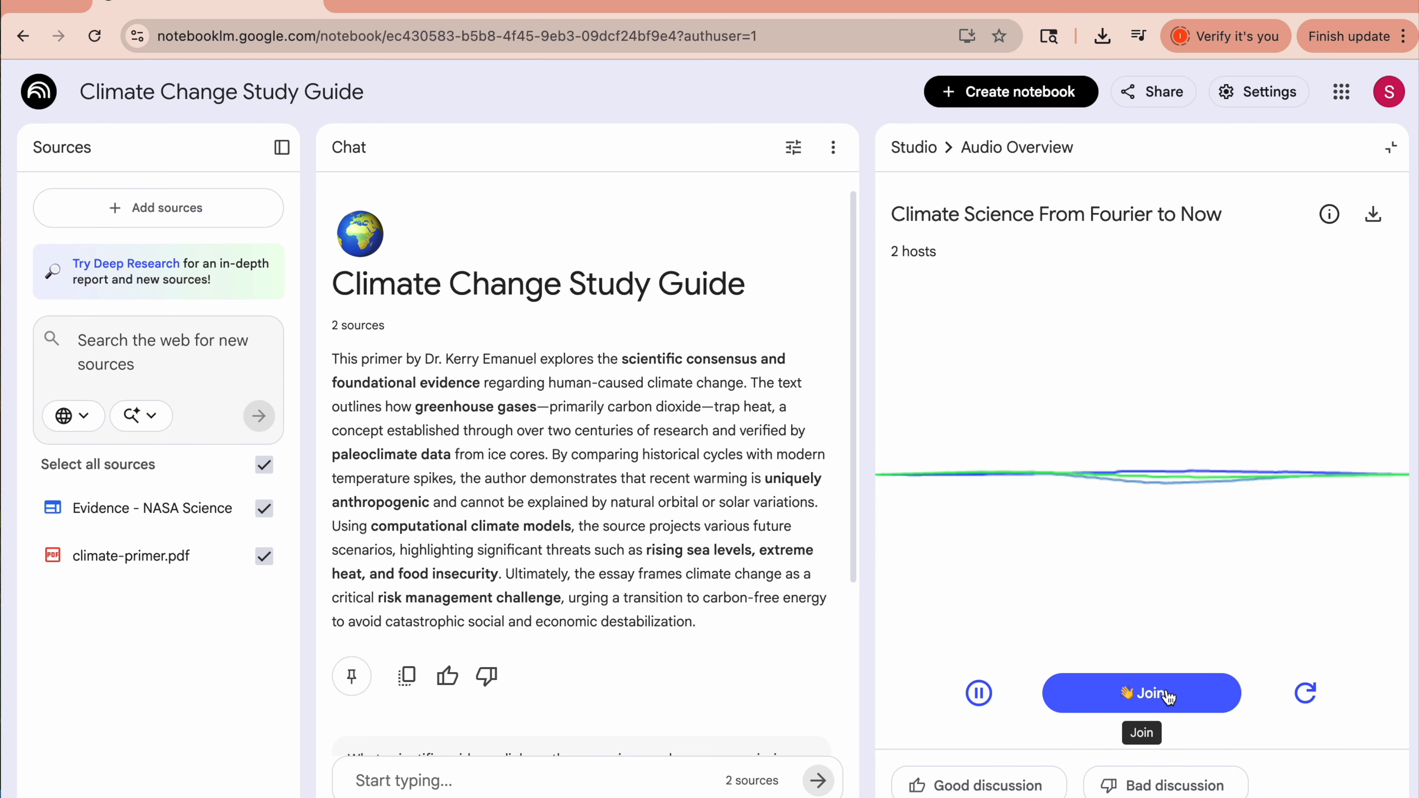
pyautogui.click(978, 693)
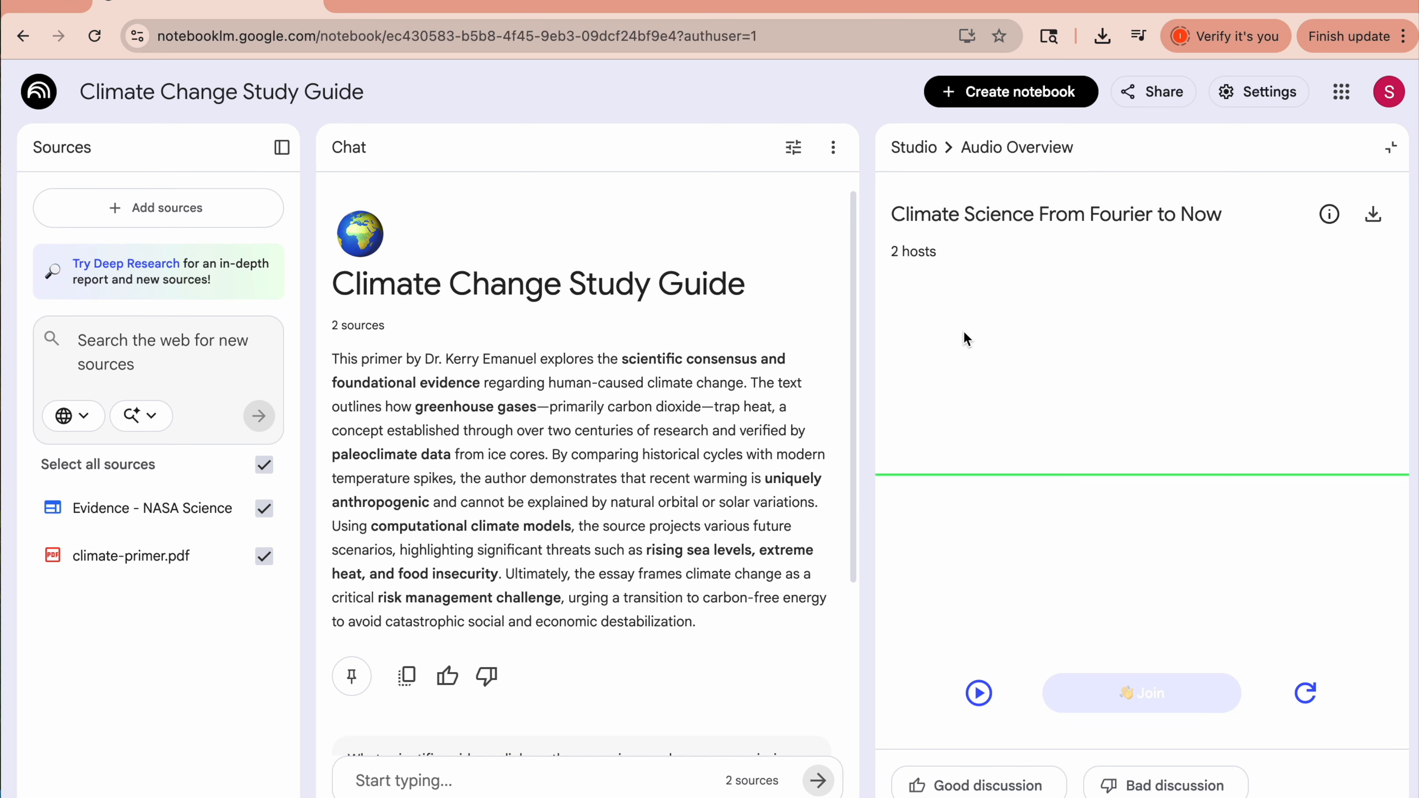
pyautogui.click(910, 146)
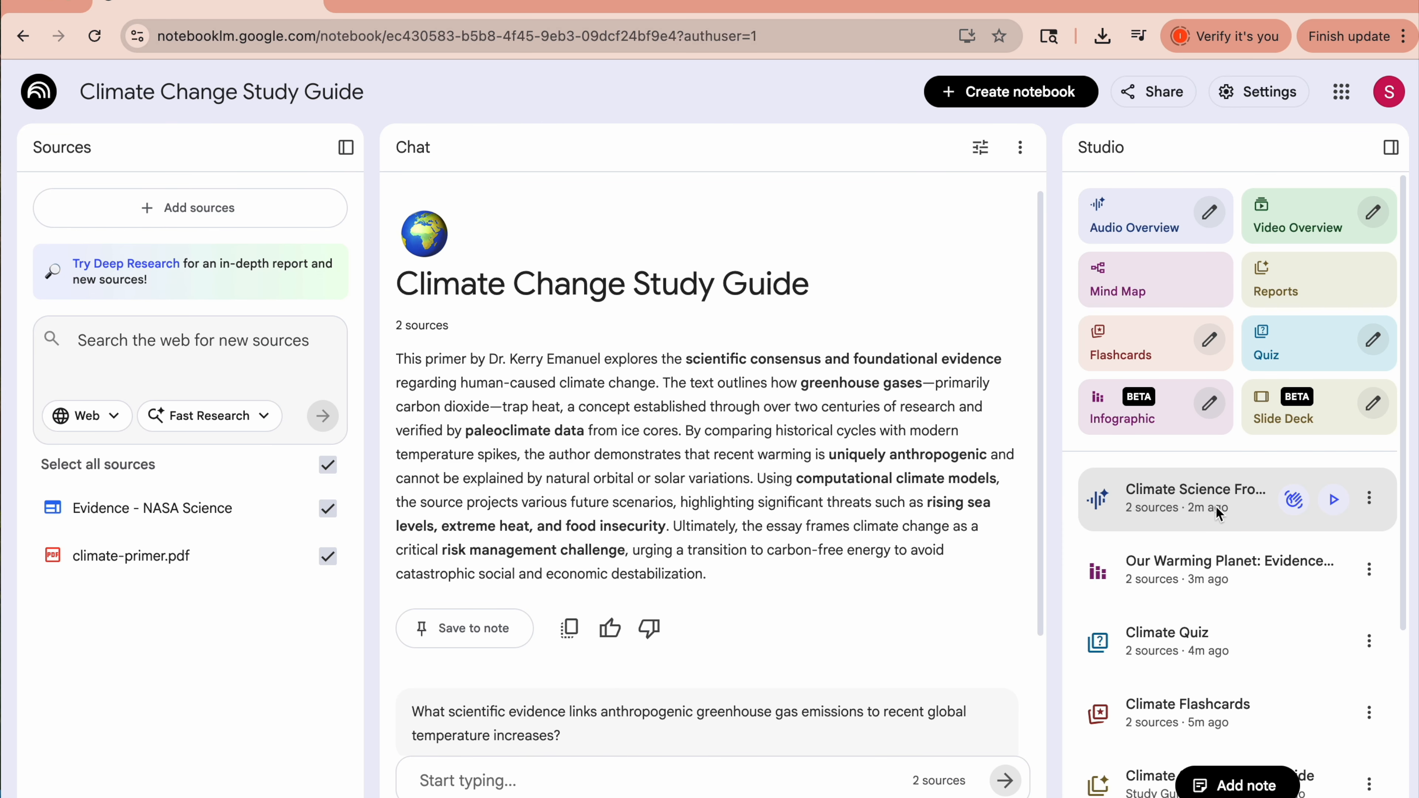
pyautogui.scroll(-3, 1209, 576)
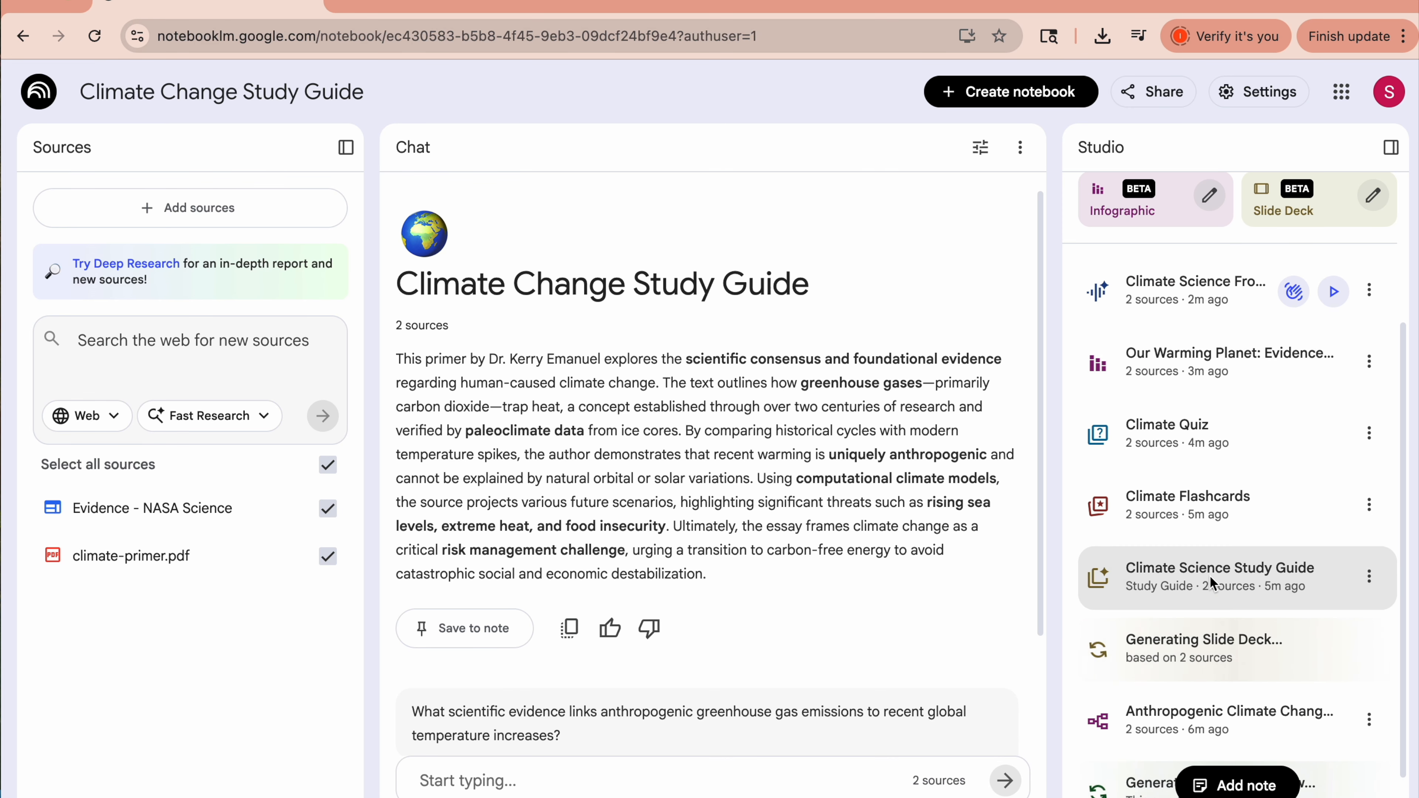
pyautogui.scroll(-1, 1210, 576)
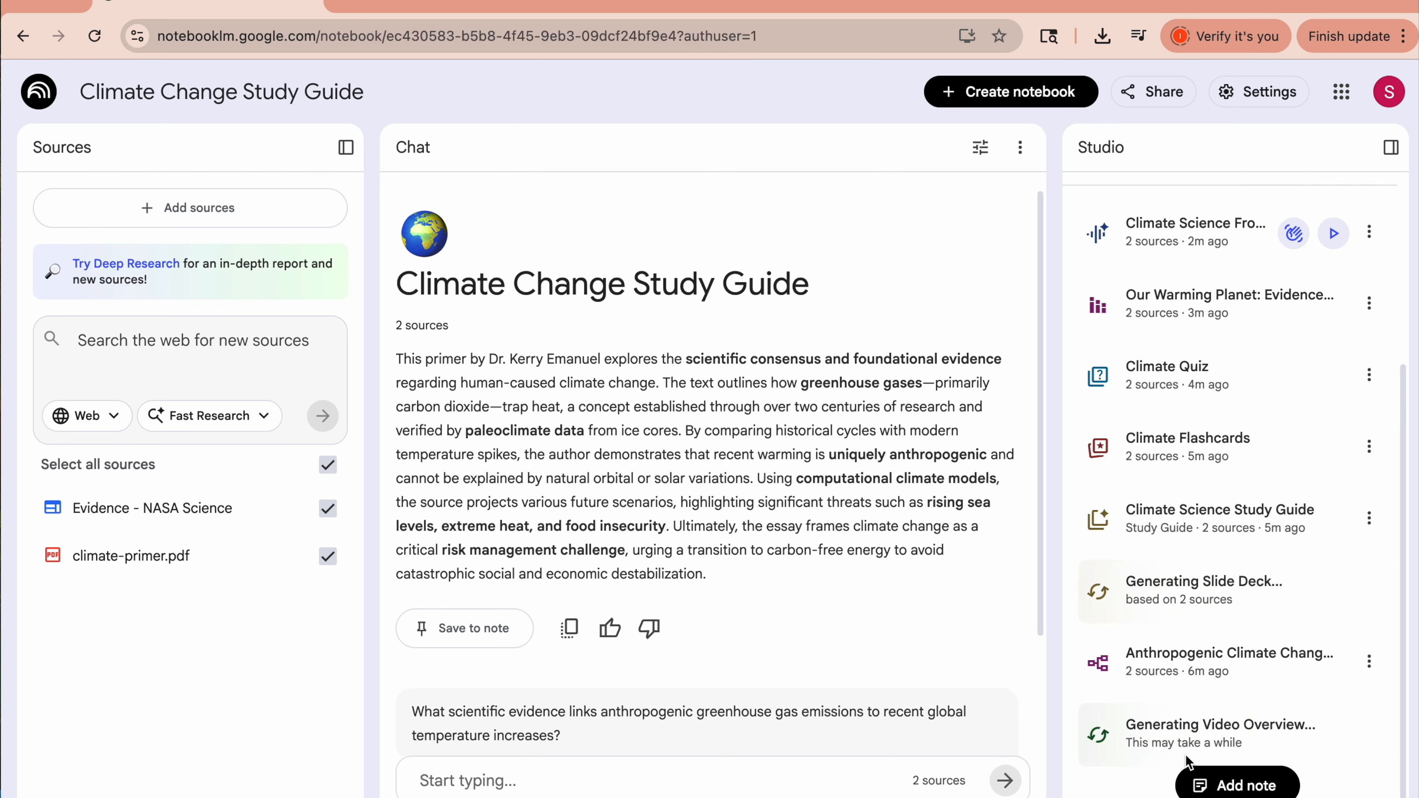
# Ask the notebook chat about "climate change causes"
pyautogui.scroll(-3, 855, 525)
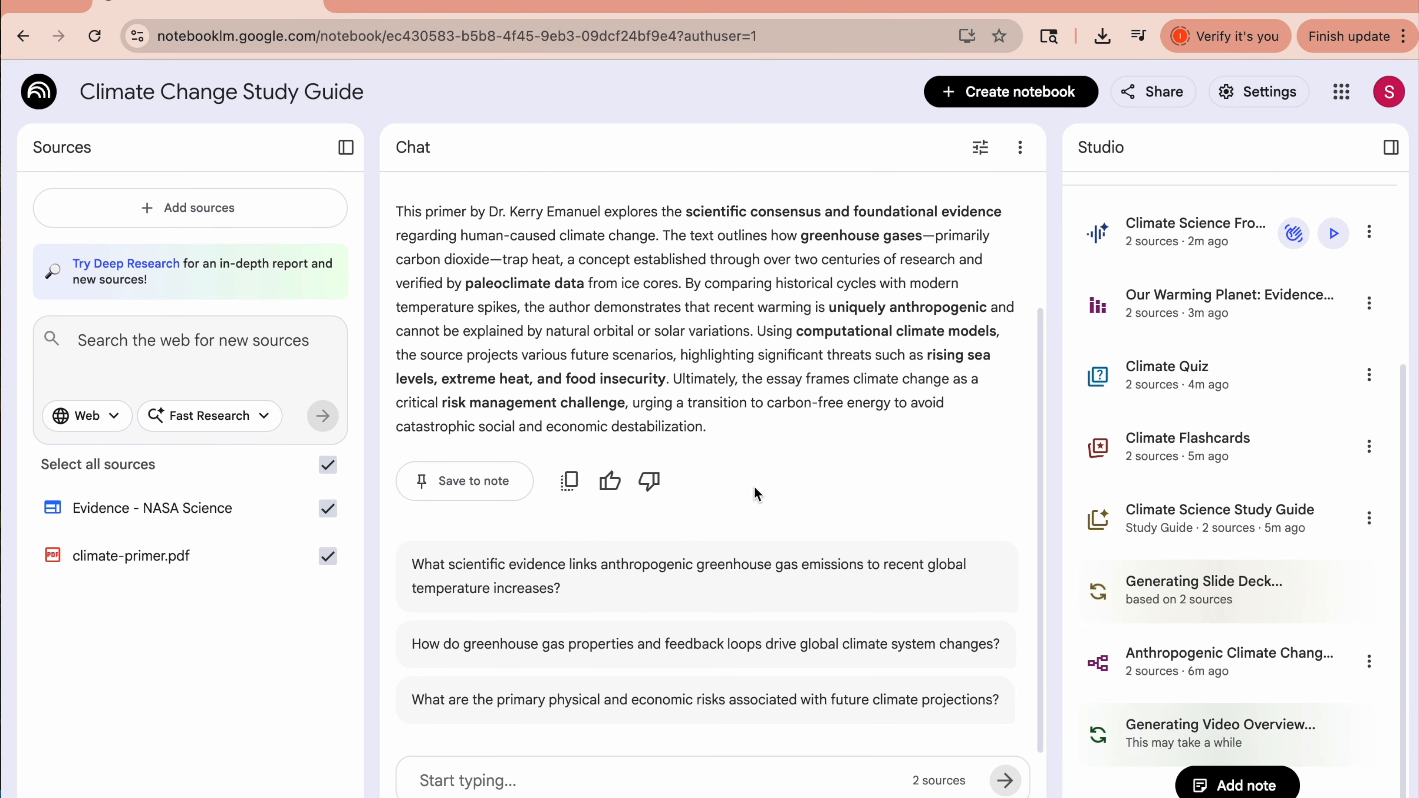
pyautogui.click(639, 785)
pyautogui.write('clima')
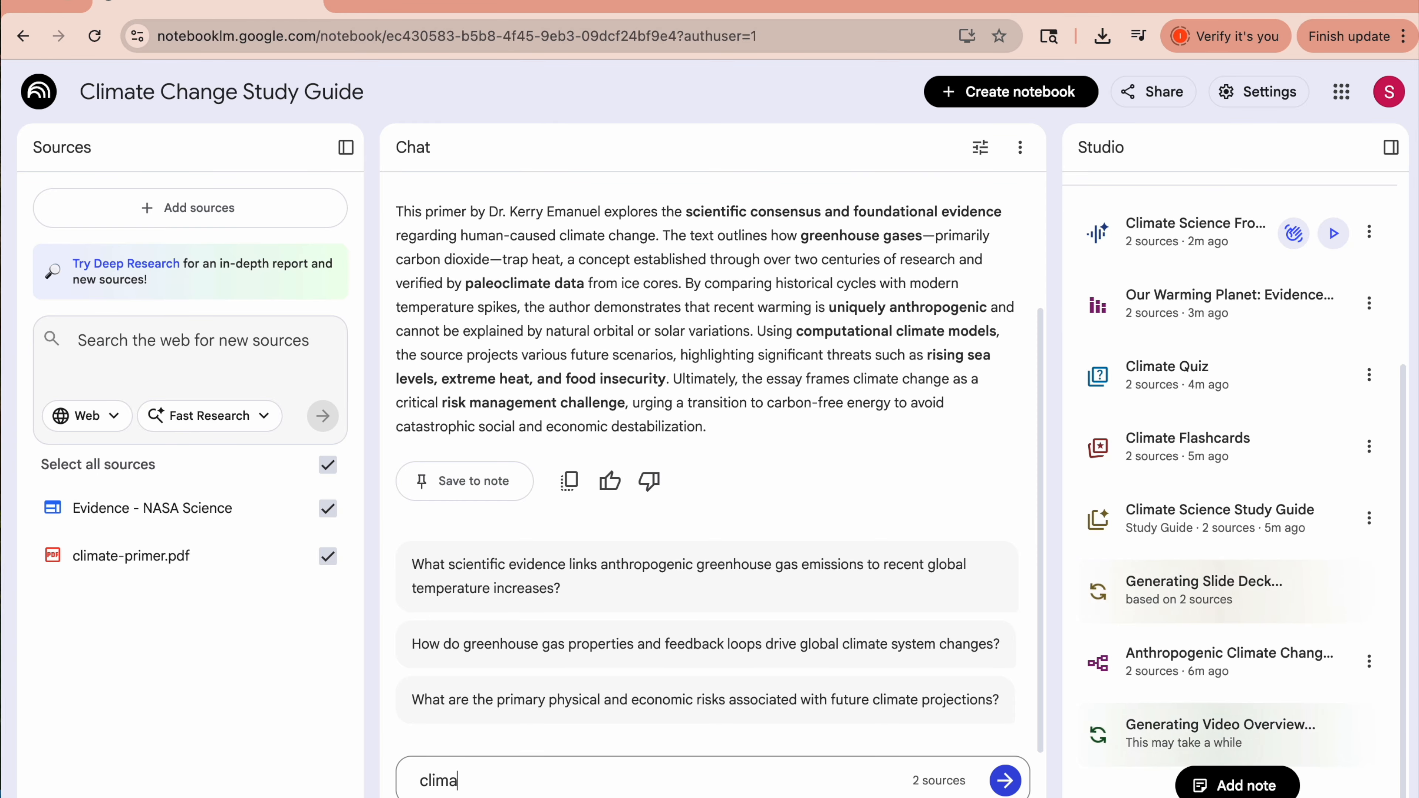
pyautogui.write('te change causes')
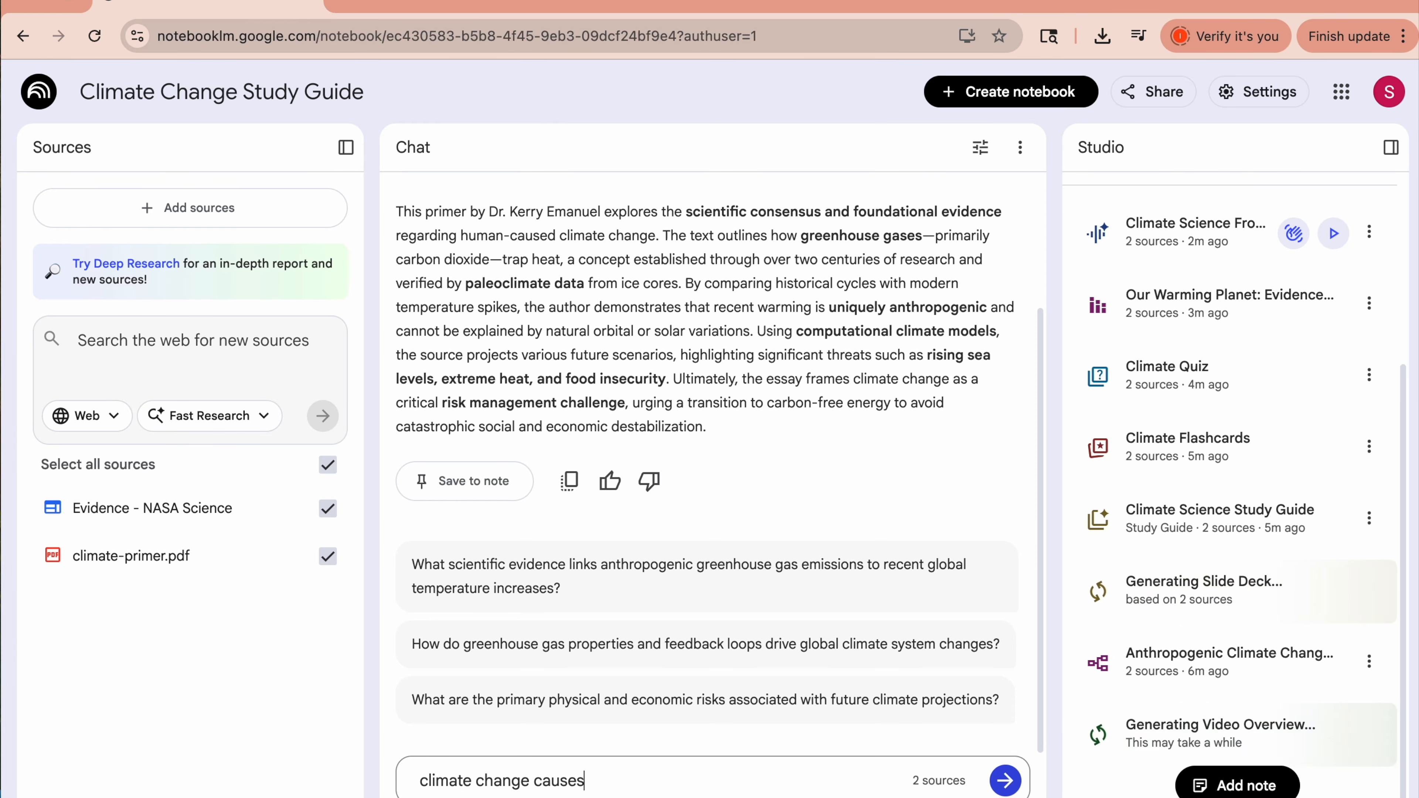
pyautogui.click(1004, 782)
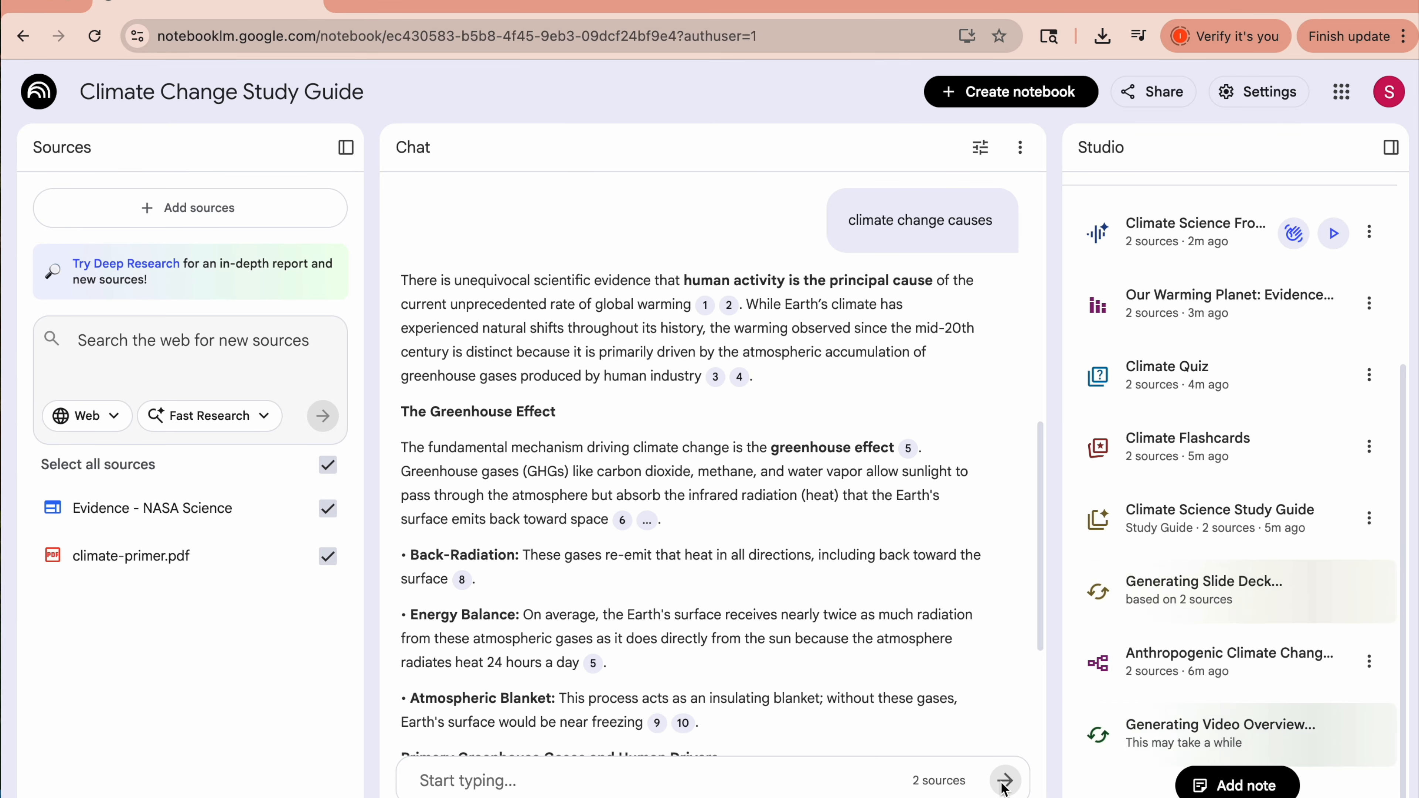
# Skim the chat answer about the causes of climate change and return to its beginning
pyautogui.scroll(-2, 583, 338)
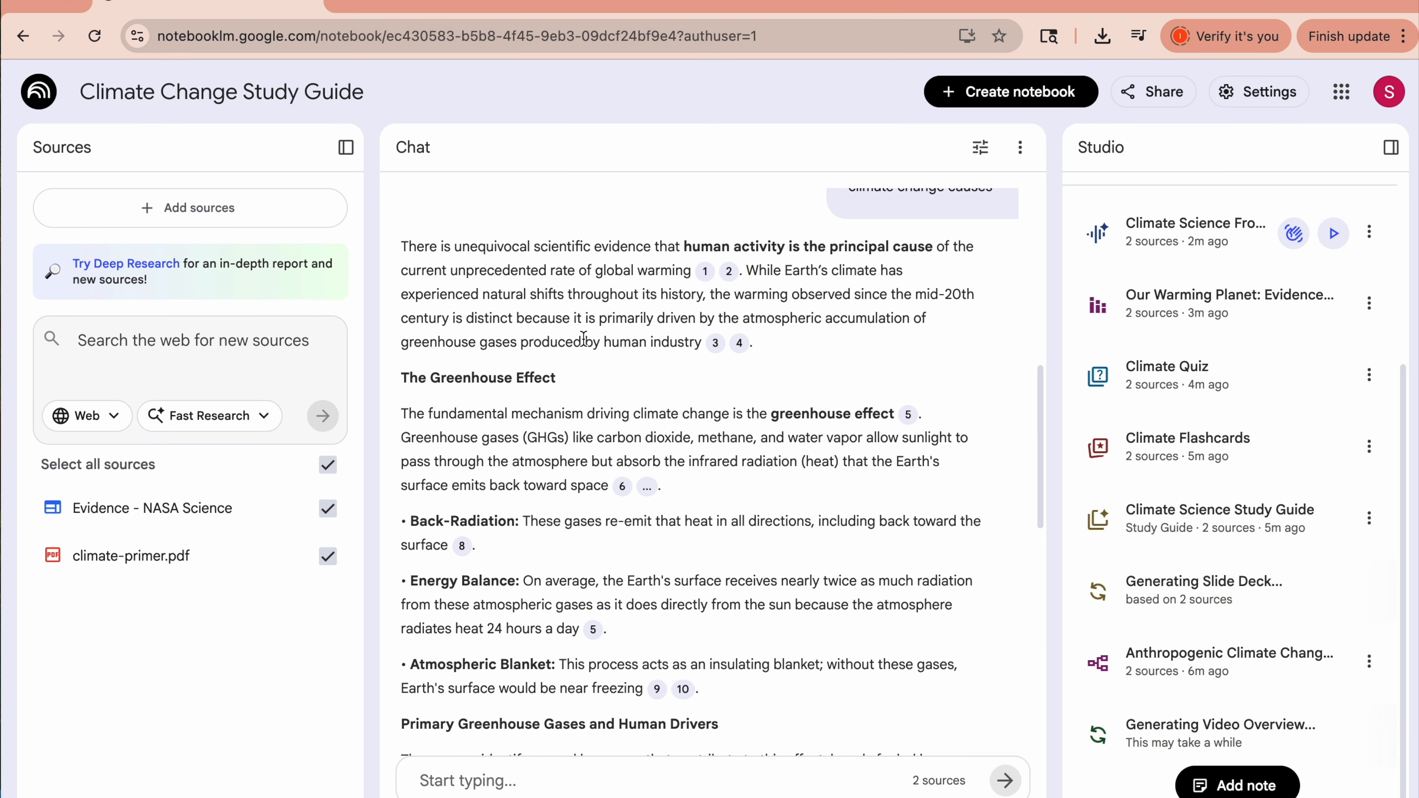
pyautogui.scroll(-3, 583, 339)
pyautogui.scroll(2, 774, 387)
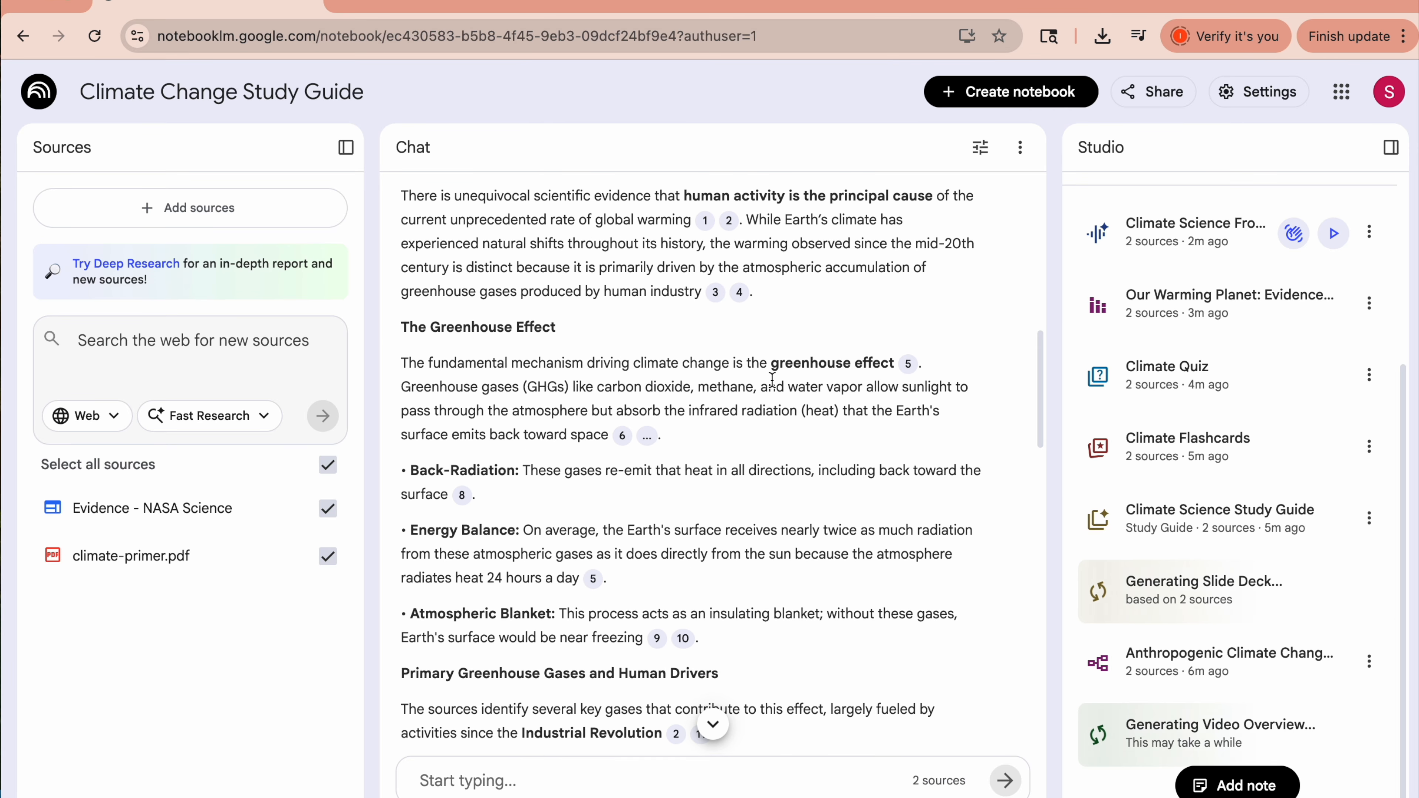
pyautogui.scroll(3, 773, 387)
# Preview citation 3, open the source passages for citations 4, 2 and 1, and close the source view
pyautogui.moveTo(705, 378)
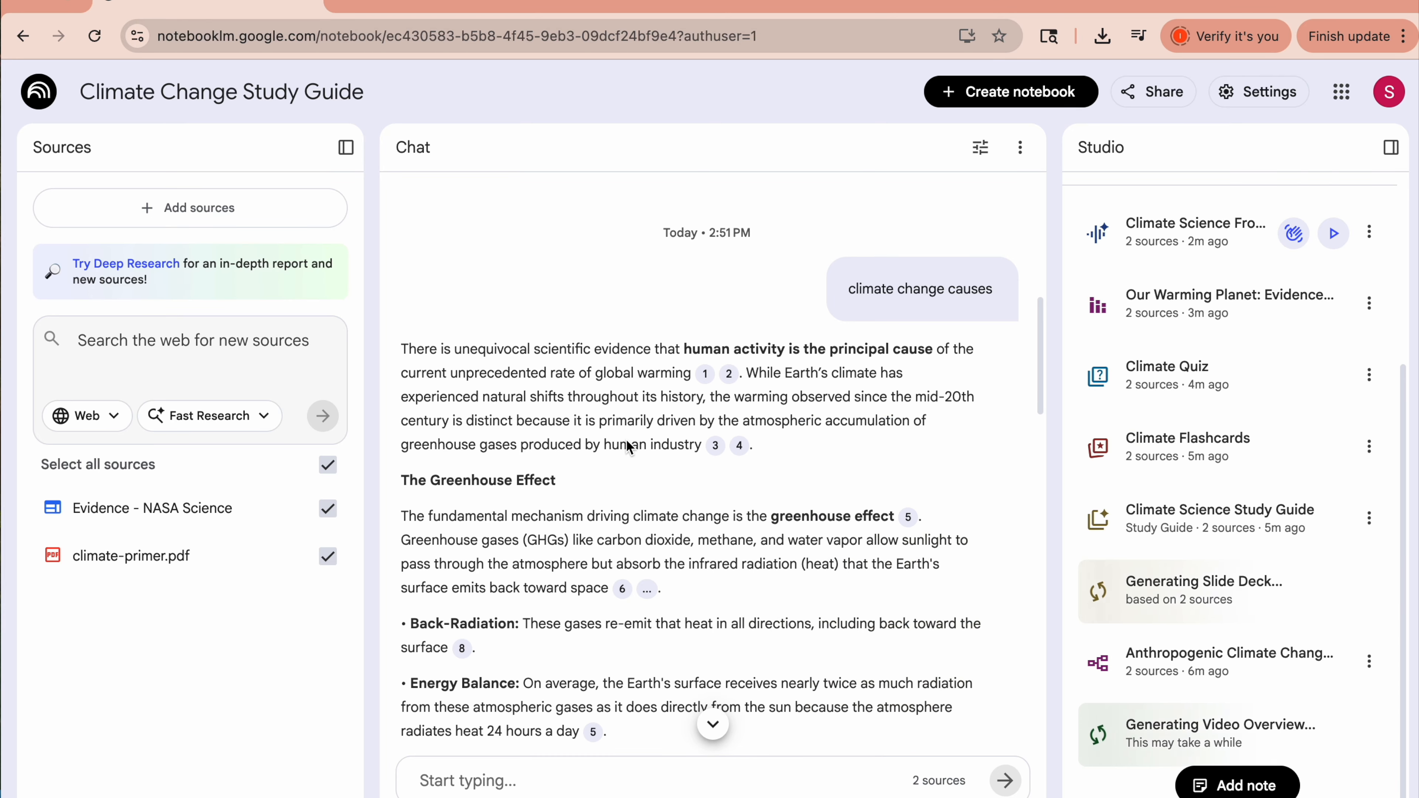
pyautogui.scroll(-1, 627, 446)
pyautogui.moveTo(741, 403)
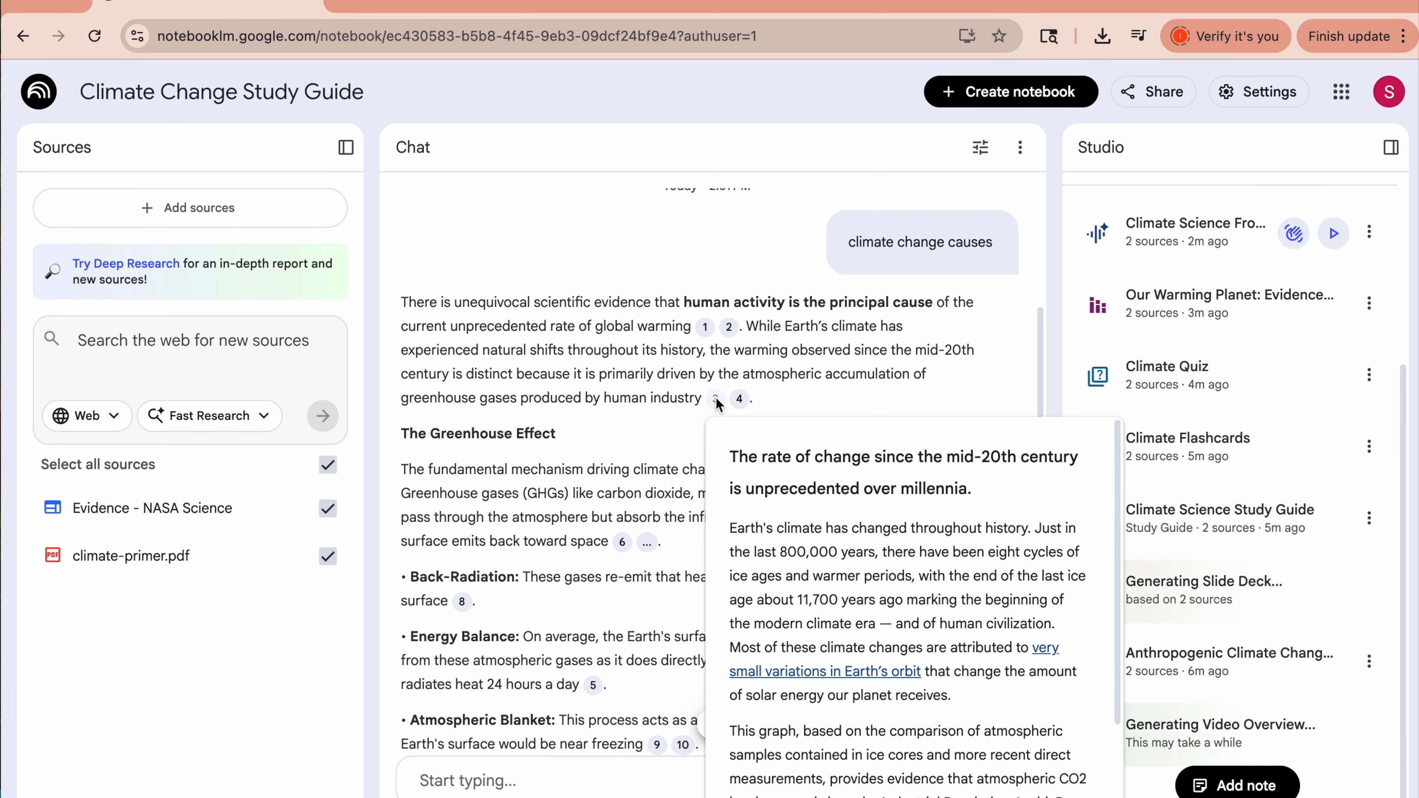
pyautogui.click(740, 399)
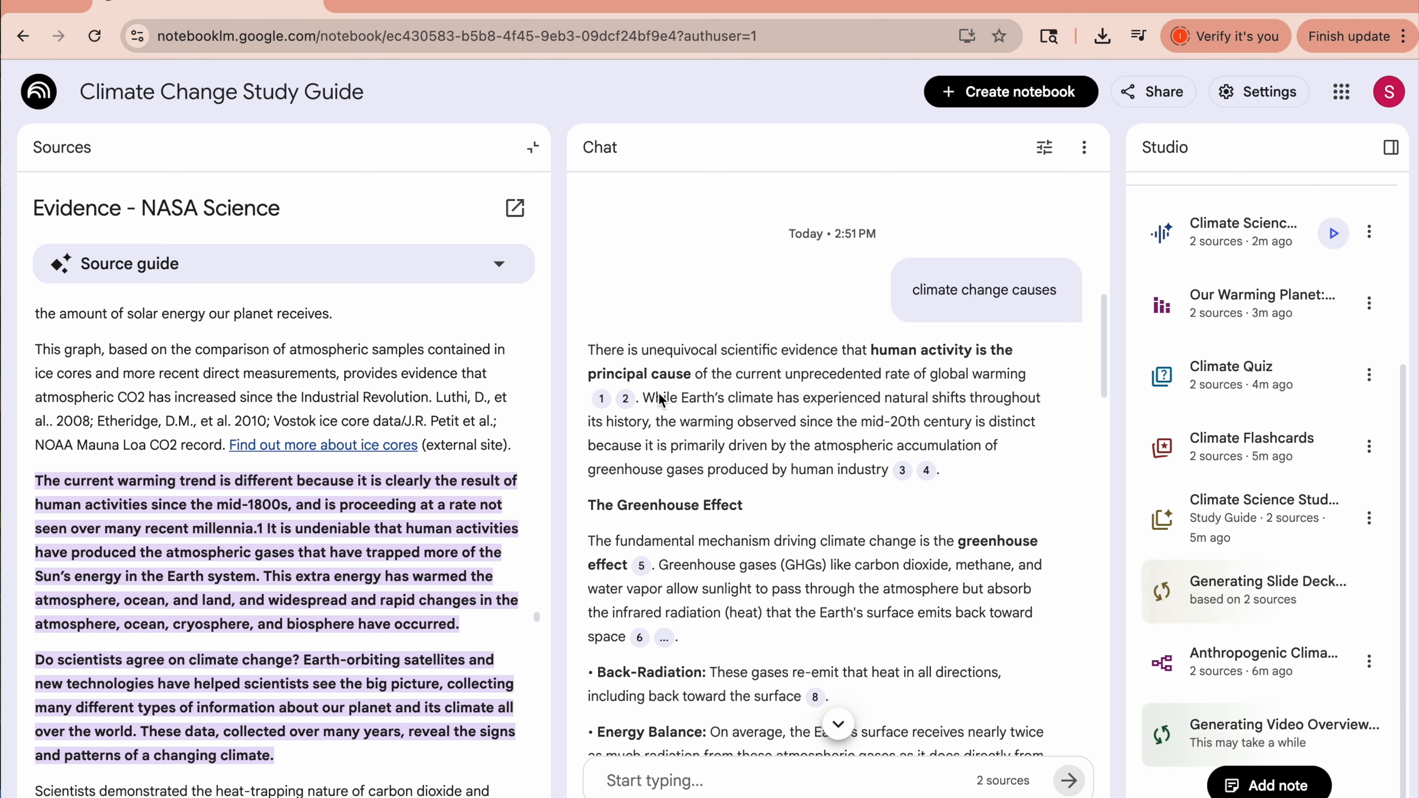
pyautogui.click(626, 398)
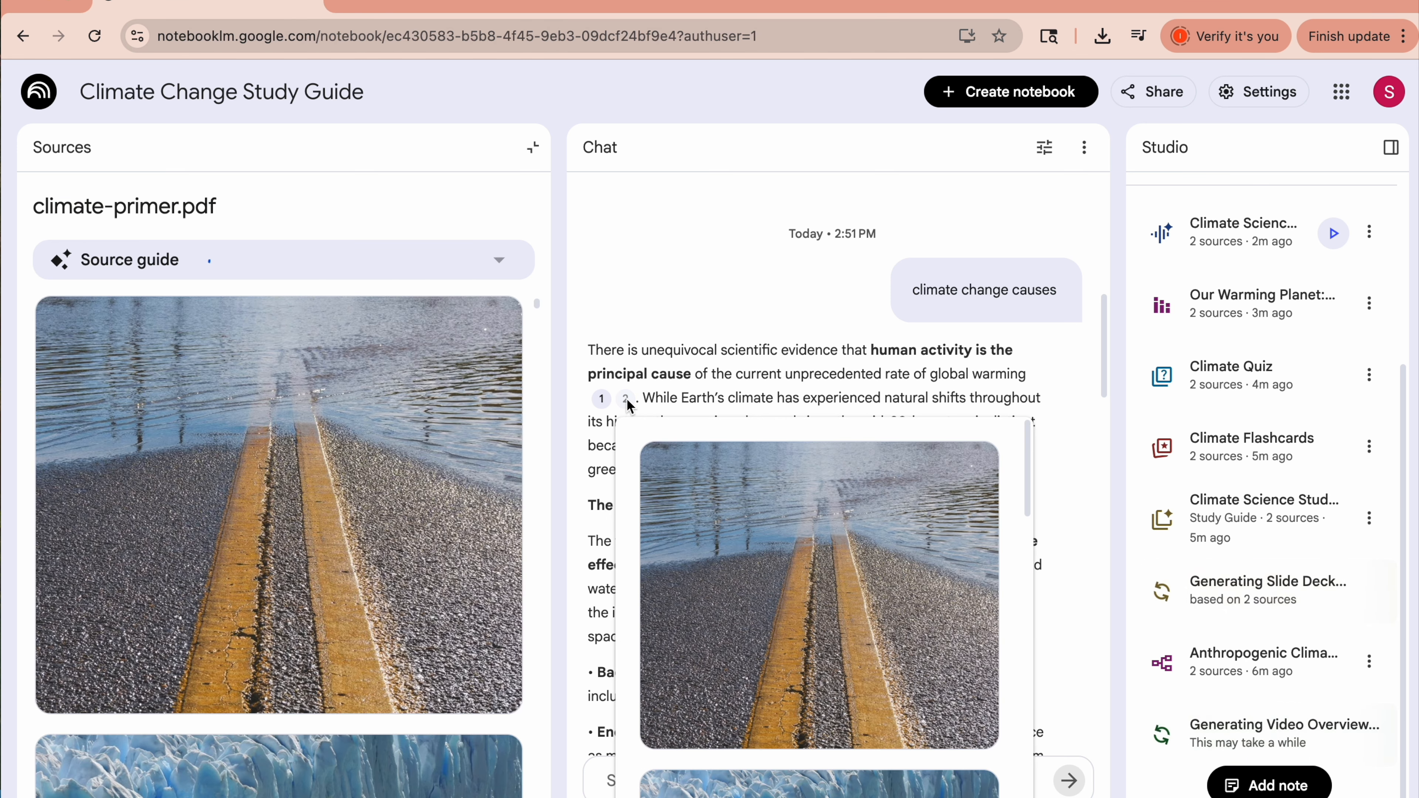
pyautogui.click(603, 397)
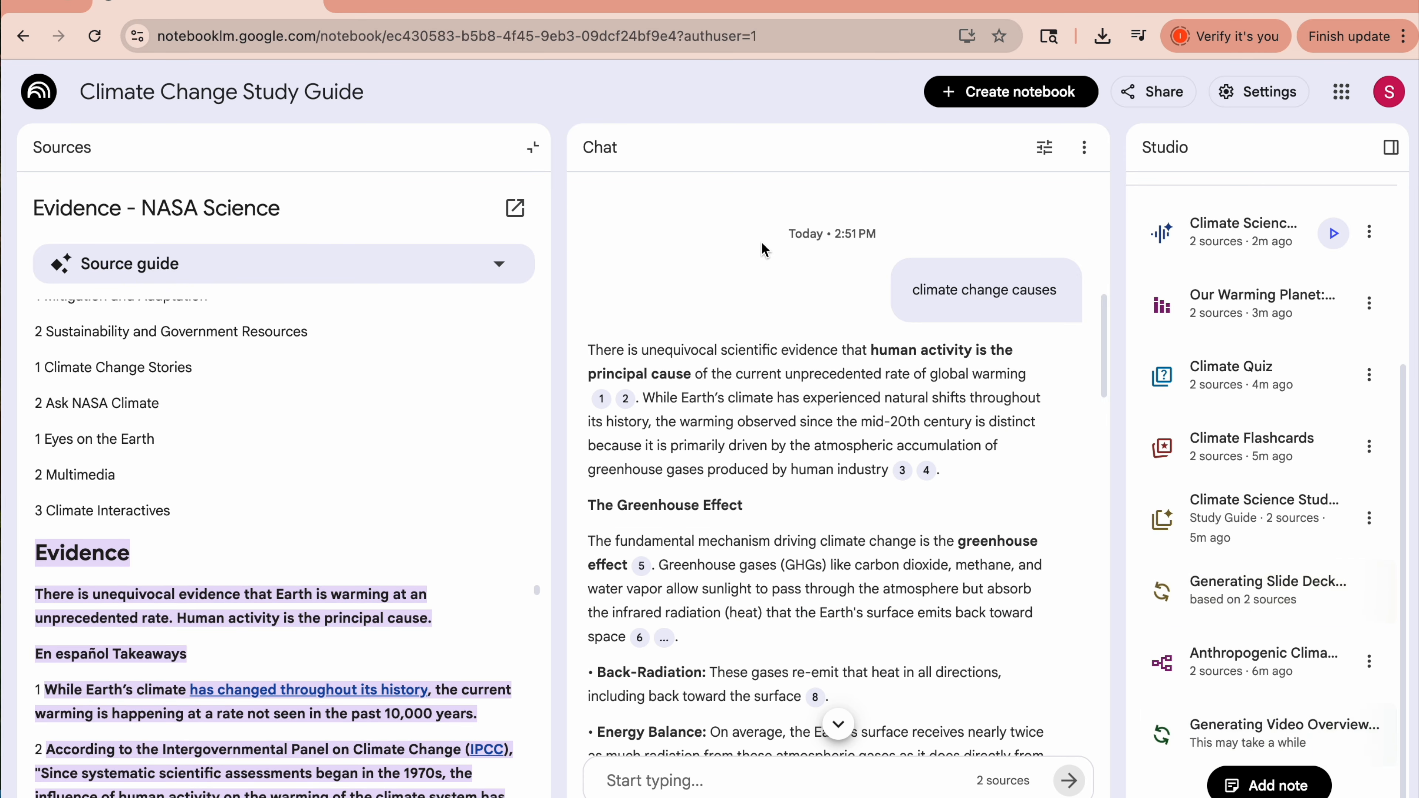
pyautogui.scroll(10, 751, 319)
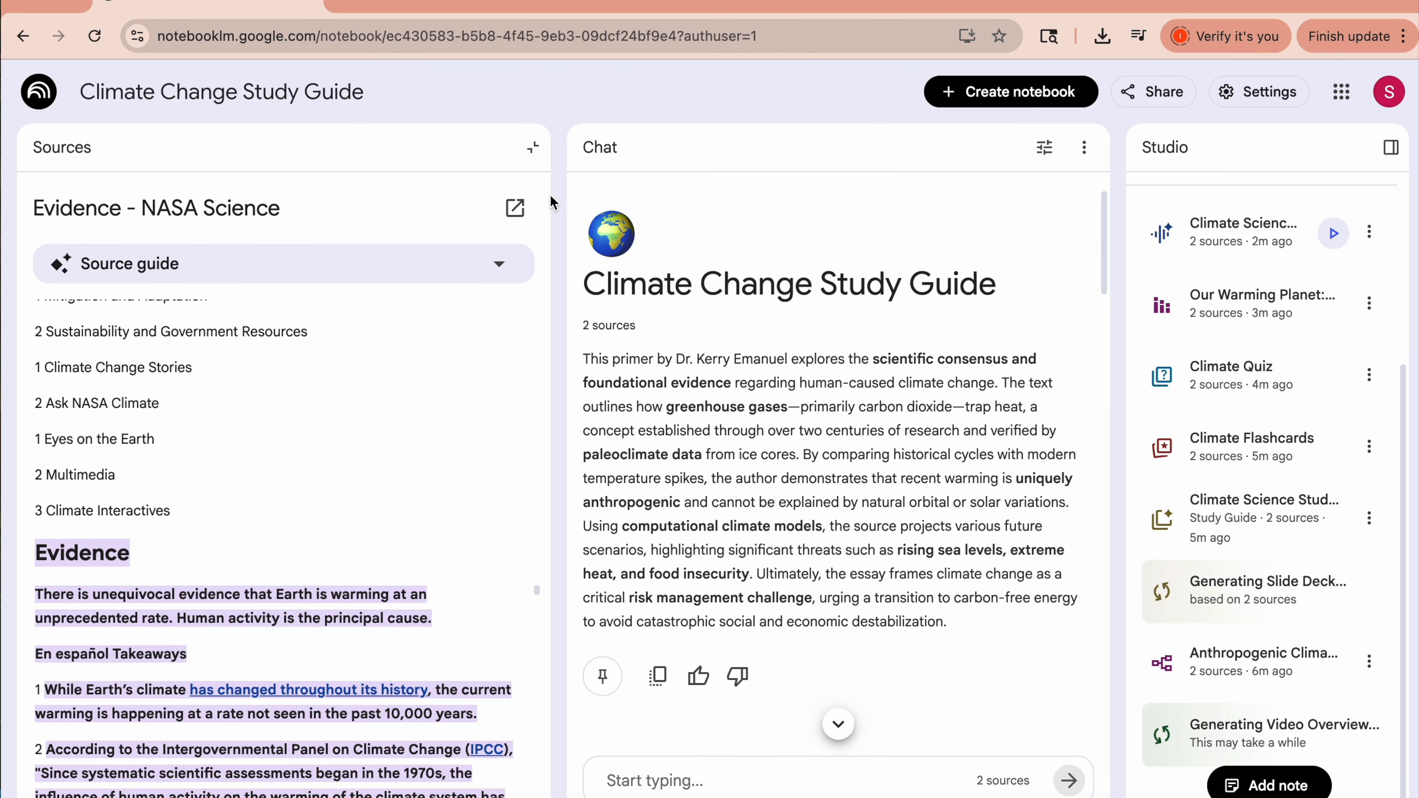
pyautogui.click(532, 147)
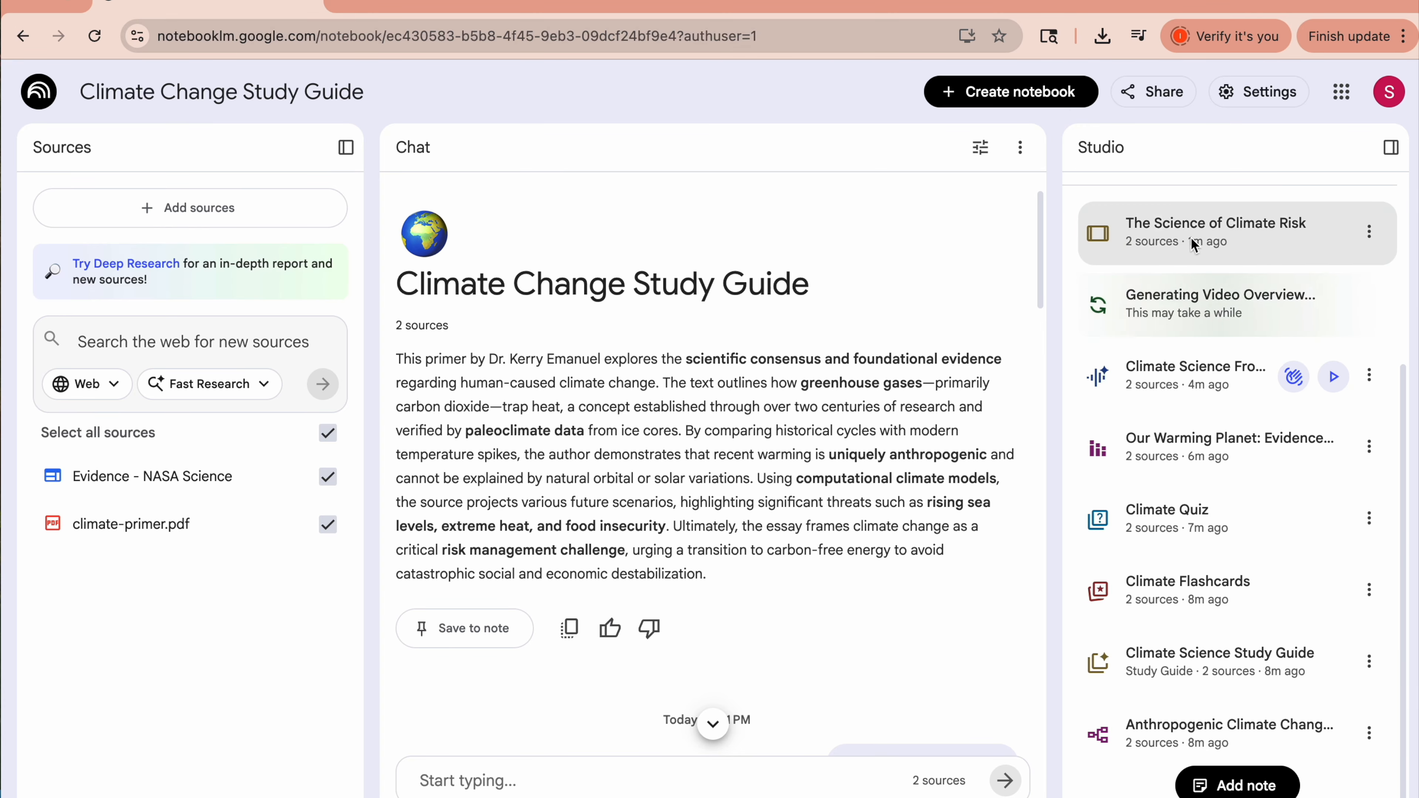
# Open The Science of Climate Risk slide deck from the generated outputs and expand it to full size
pyautogui.scroll(4, 1176, 233)
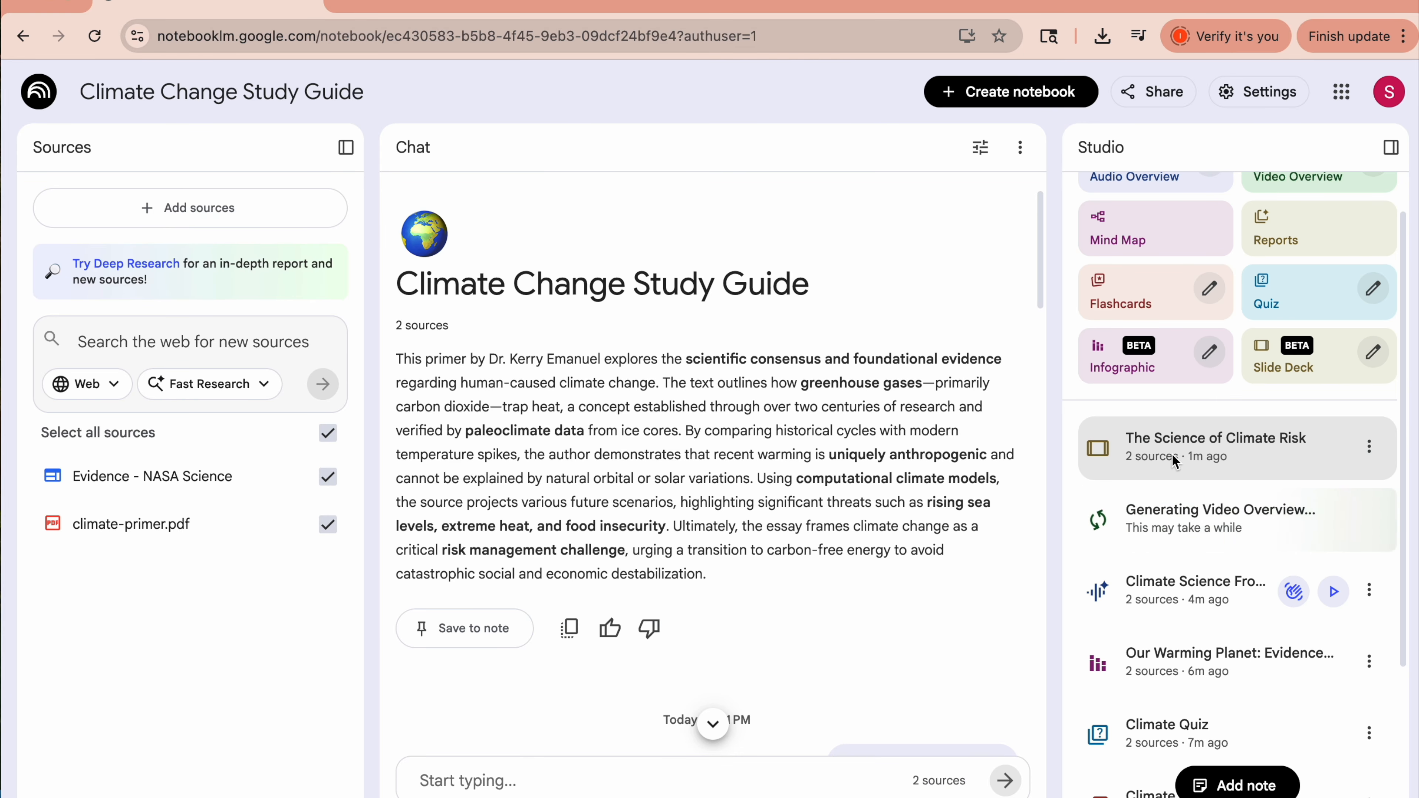
pyautogui.click(1172, 454)
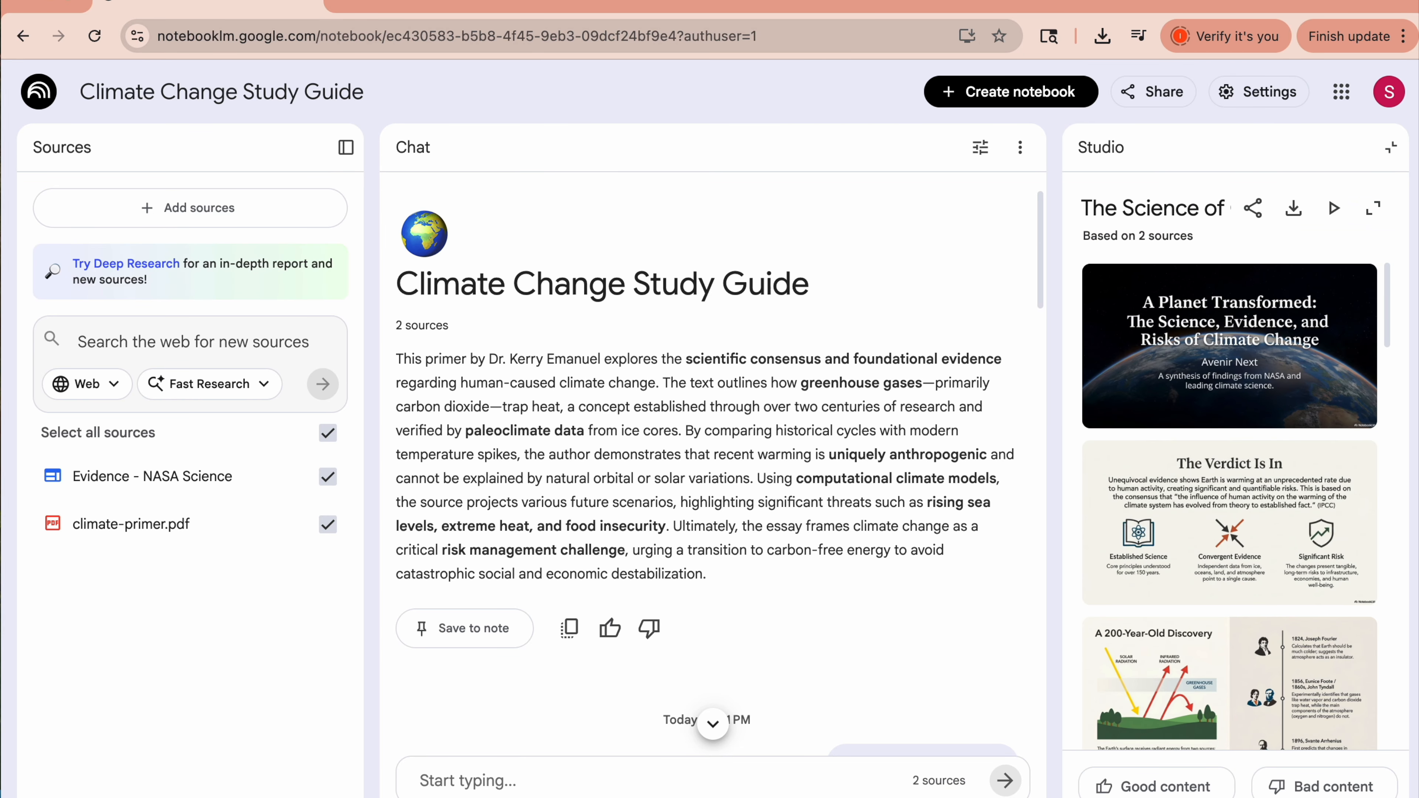
pyautogui.click(1373, 208)
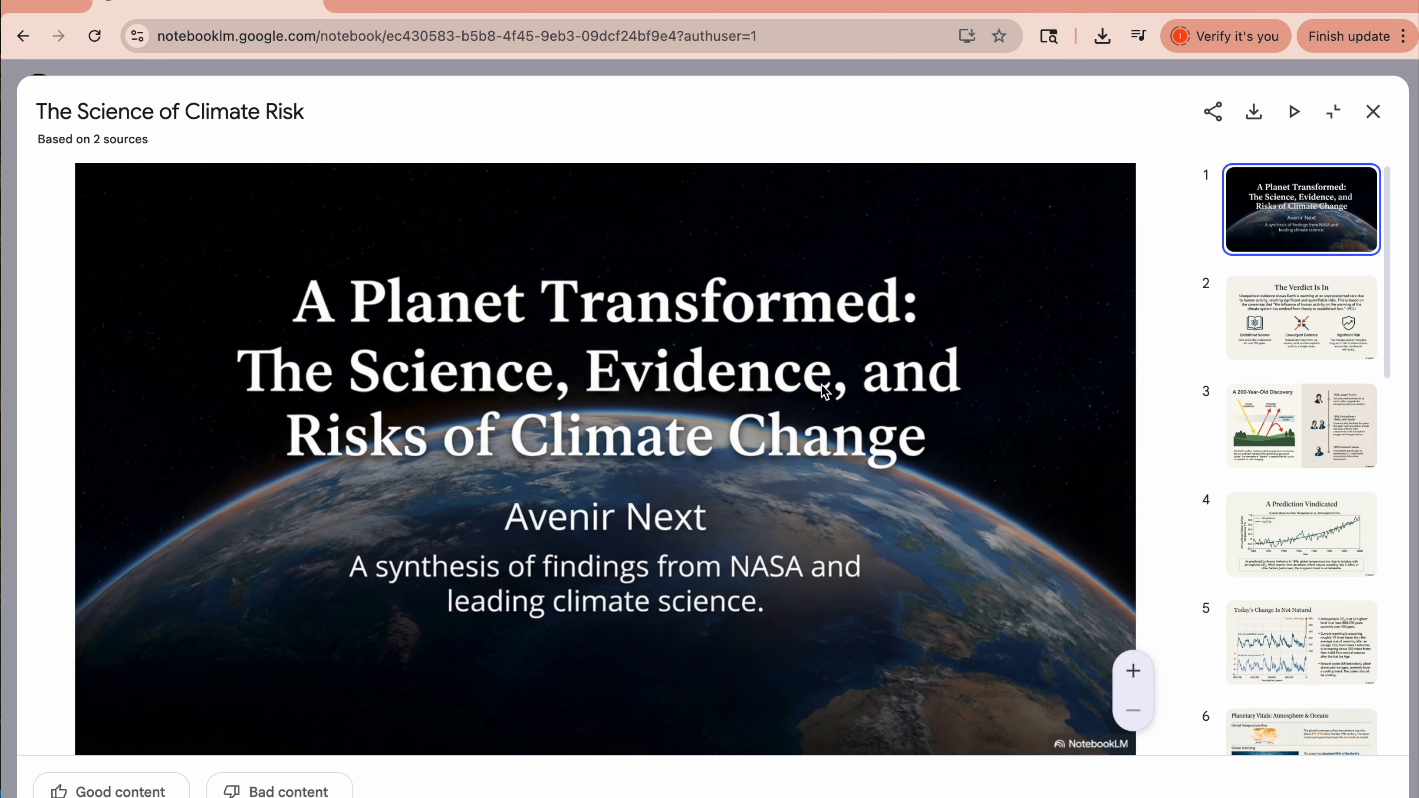
# Go through the slides from slide 2, The Verdict Is In, to the last one, slide 15
pyautogui.click(1288, 317)
pyautogui.press('Down')
pyautogui.press('Down')
pyautogui.press('Down')
pyautogui.press('Down')
pyautogui.press('Down')
pyautogui.press('Down')
pyautogui.press('Down')
pyautogui.press('Down')
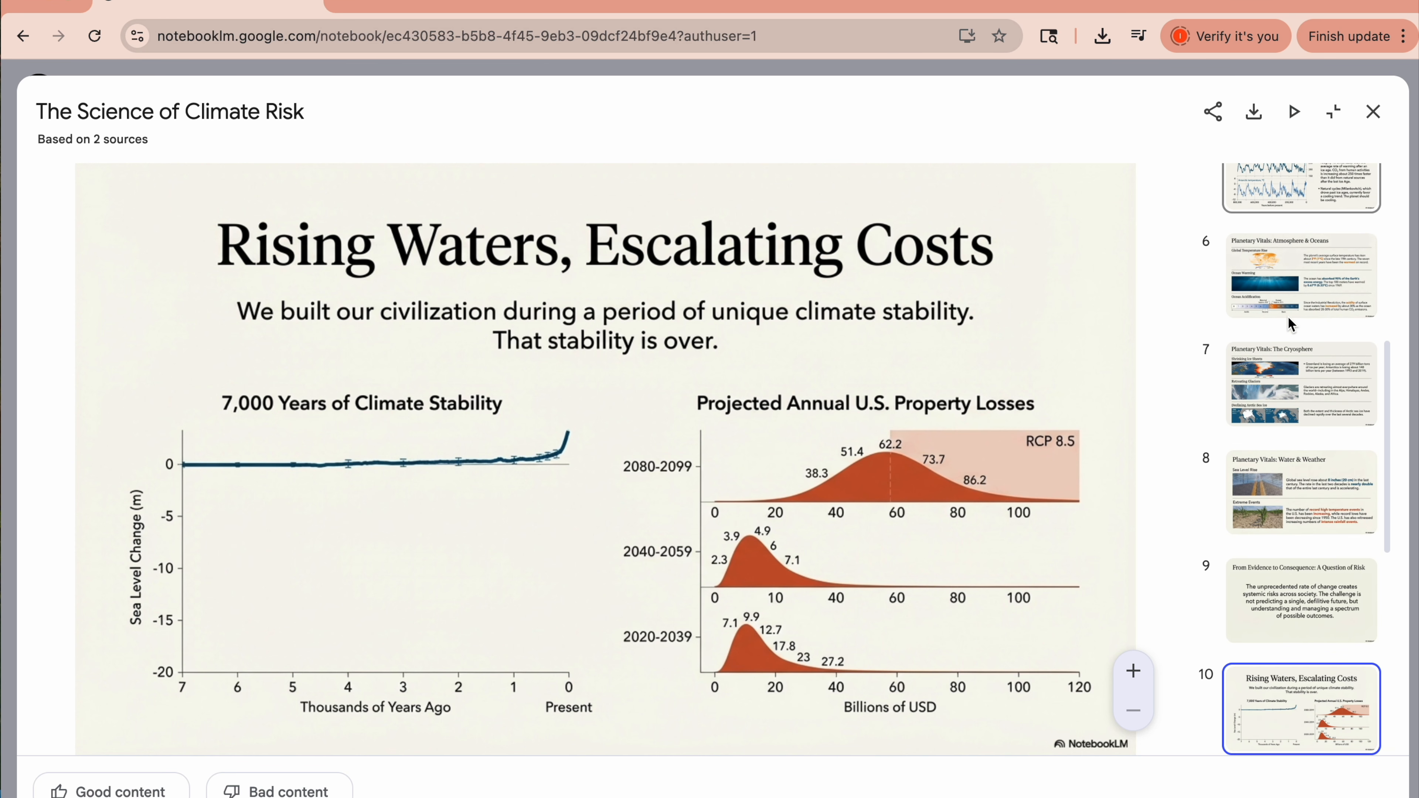
pyautogui.press('Down')
pyautogui.press('Down')
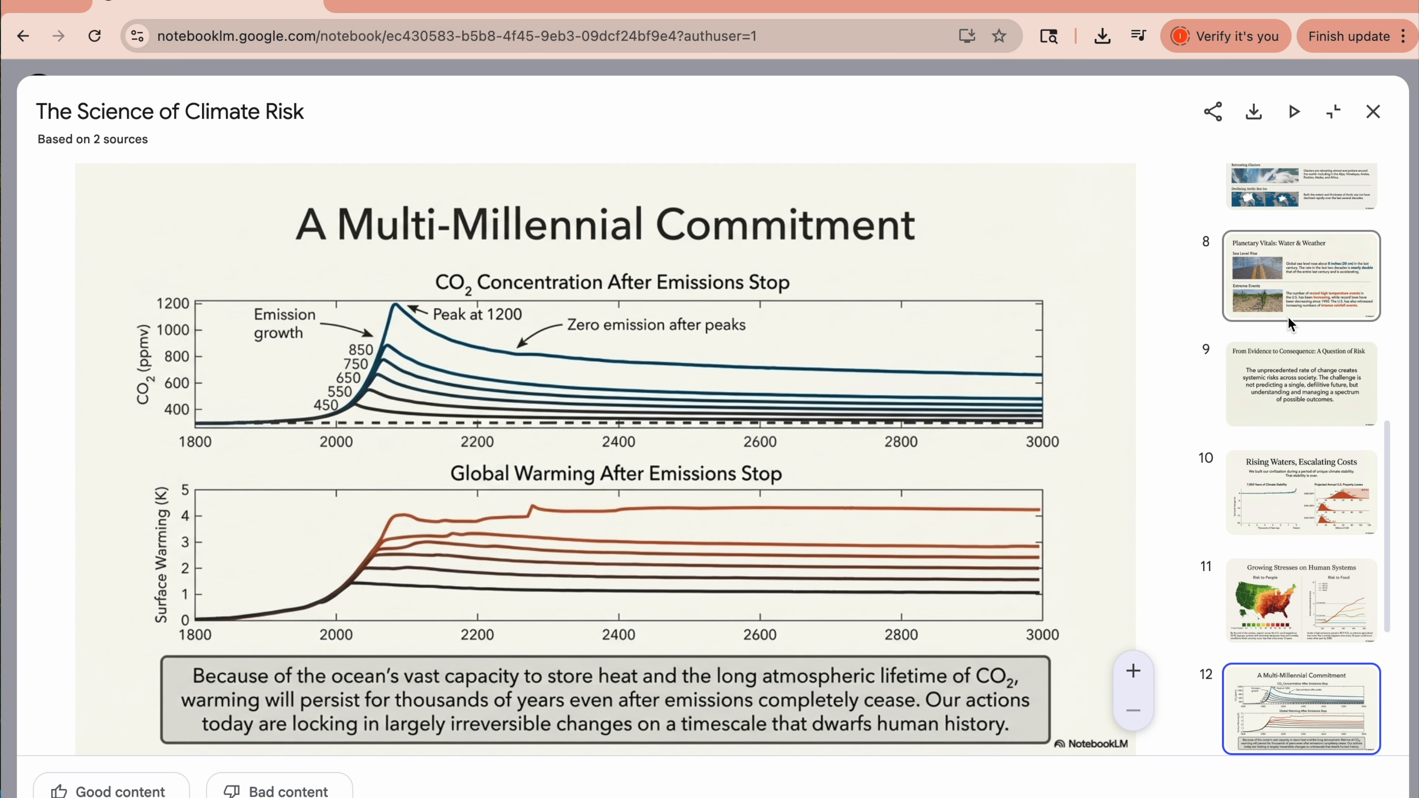
pyautogui.press('Down')
pyautogui.press('Down')
pyautogui.press('Down')
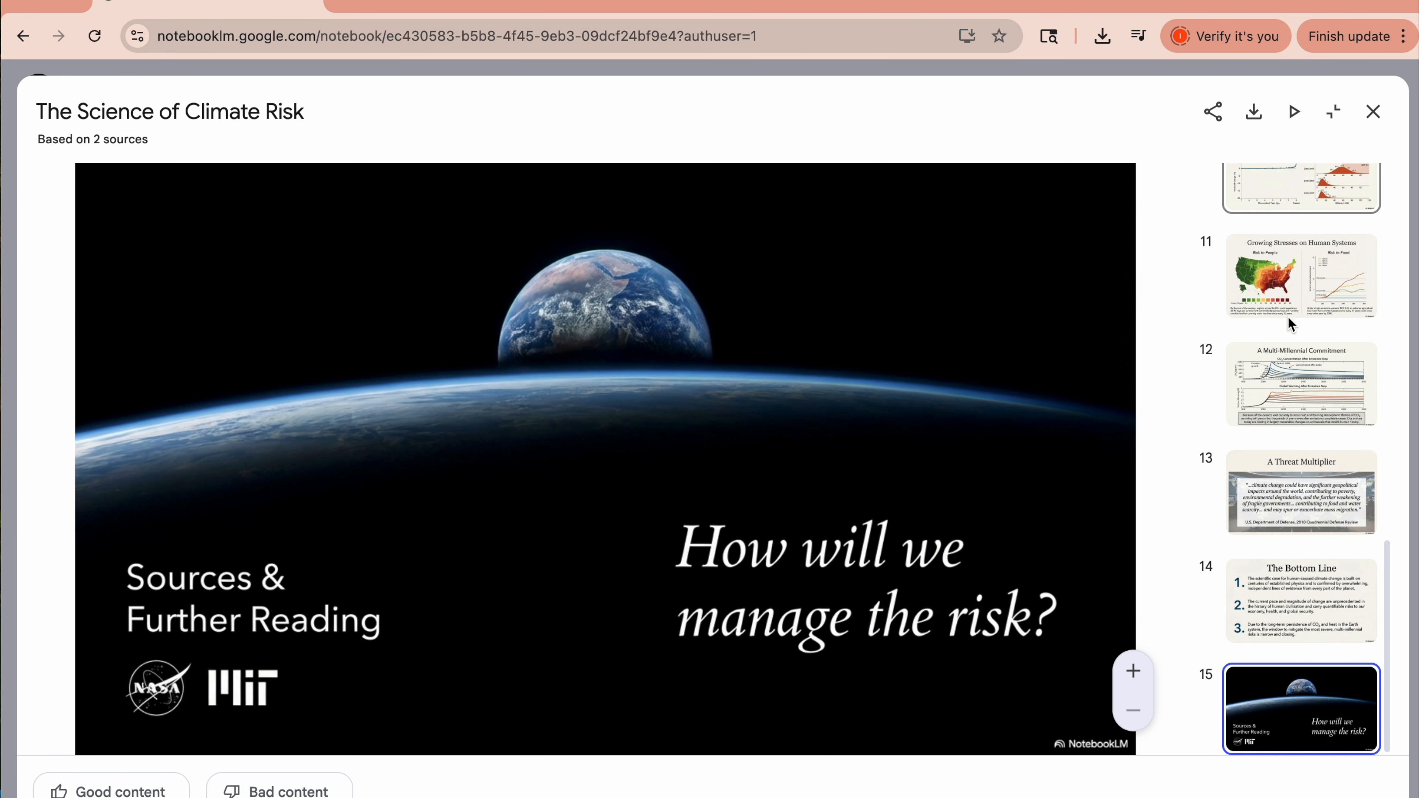
# Go back through the deck from the last slide to slide 2, The Verdict Is In
pyautogui.press('Up')
pyautogui.press('Up')
pyautogui.press('Up')
pyautogui.press('Up')
pyautogui.press('Up')
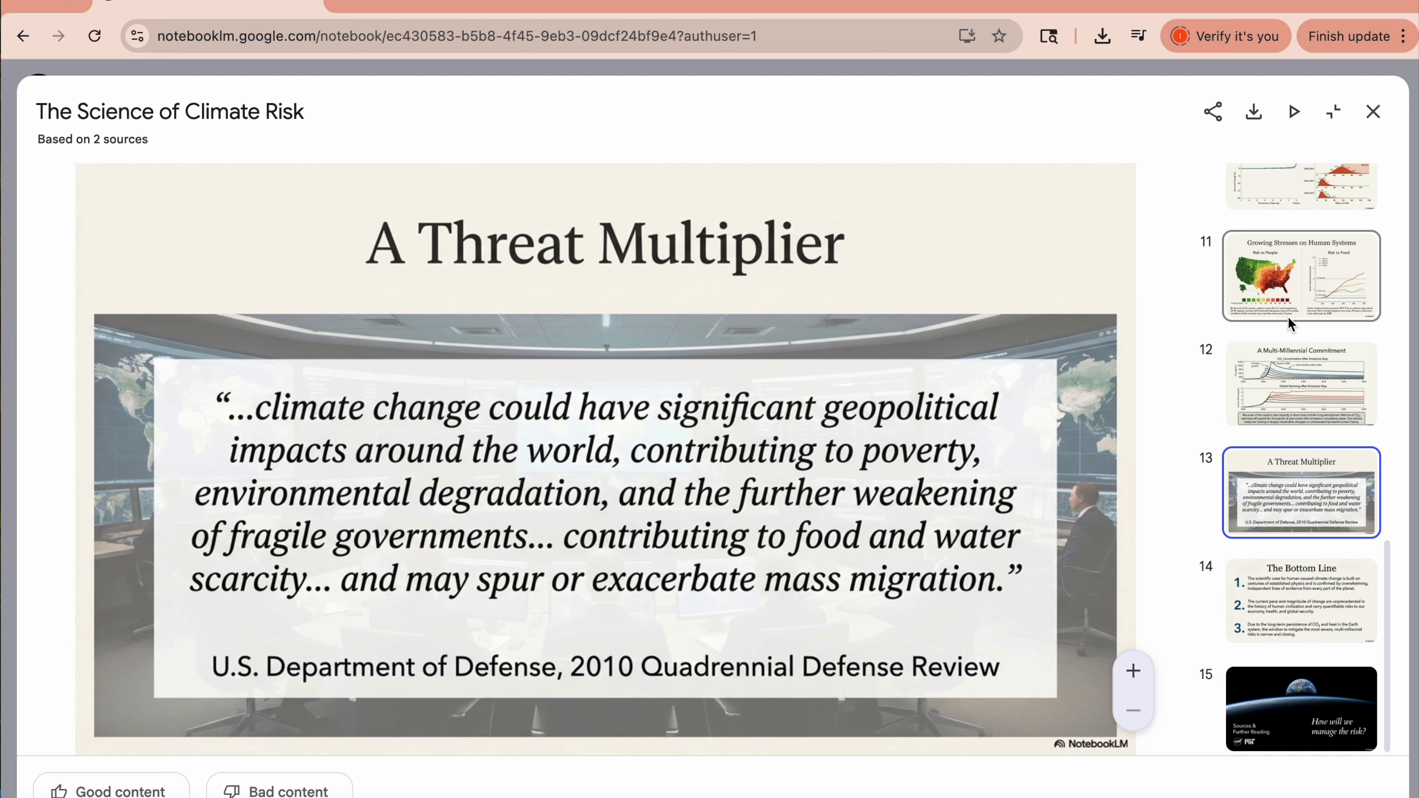
pyautogui.press('Up')
pyautogui.press('Up')
pyautogui.press('Up')
pyautogui.press('Up')
pyautogui.press('Up')
pyautogui.press('Up')
pyautogui.press('Up')
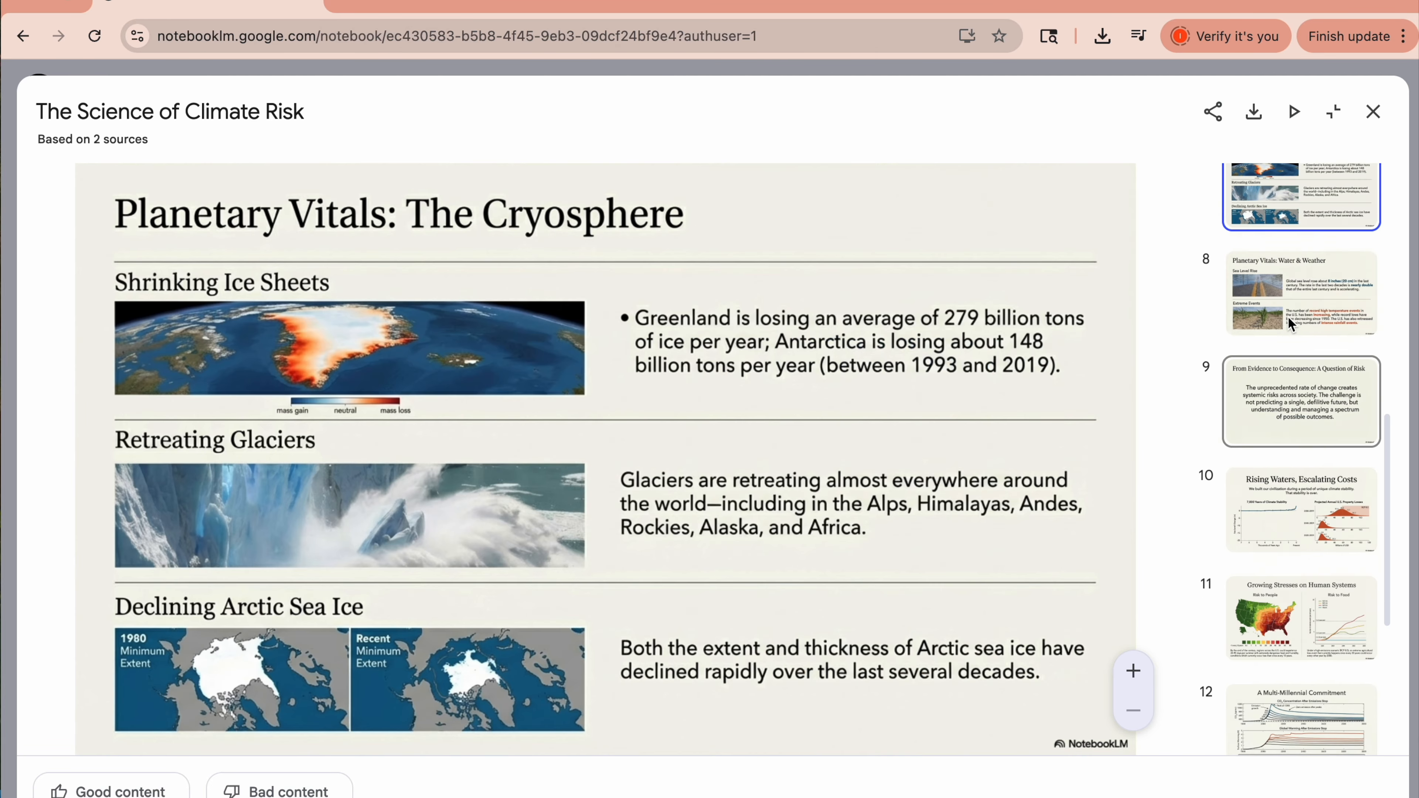
pyautogui.press('Up')
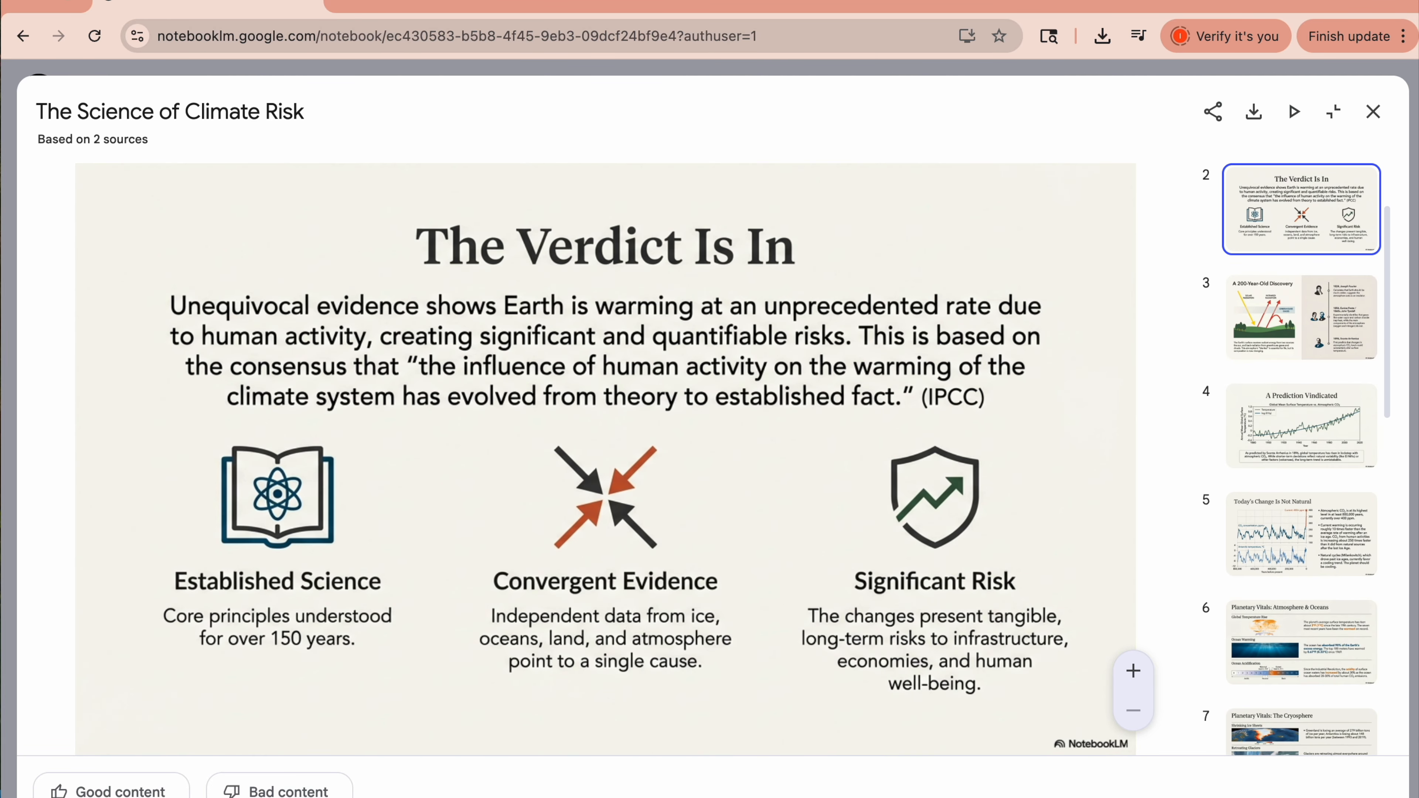
# Close the slide deck and find the Science of a Warming Planet video overview among the generated outputs
pyautogui.click(1374, 111)
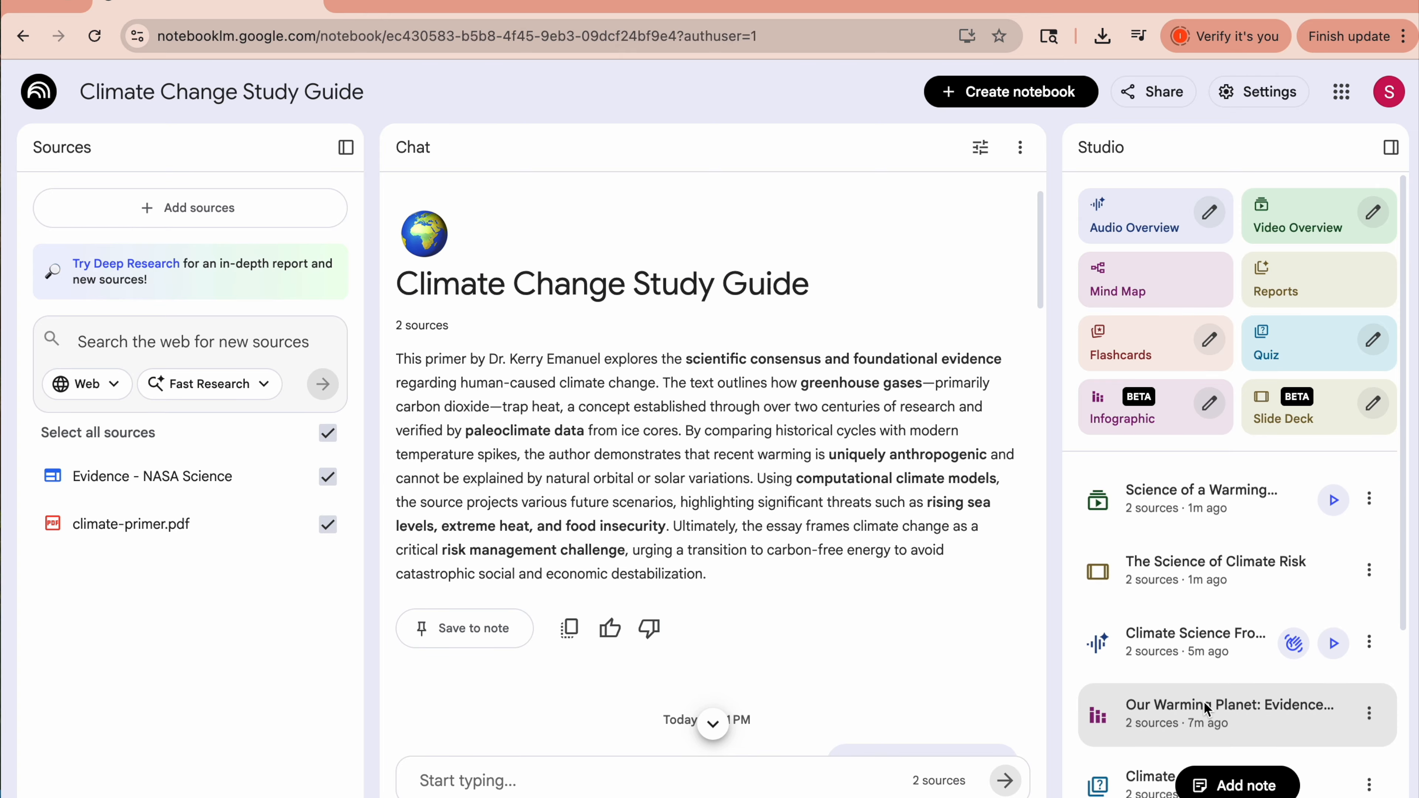
pyautogui.scroll(-2, 1204, 701)
pyautogui.scroll(-1, 1203, 701)
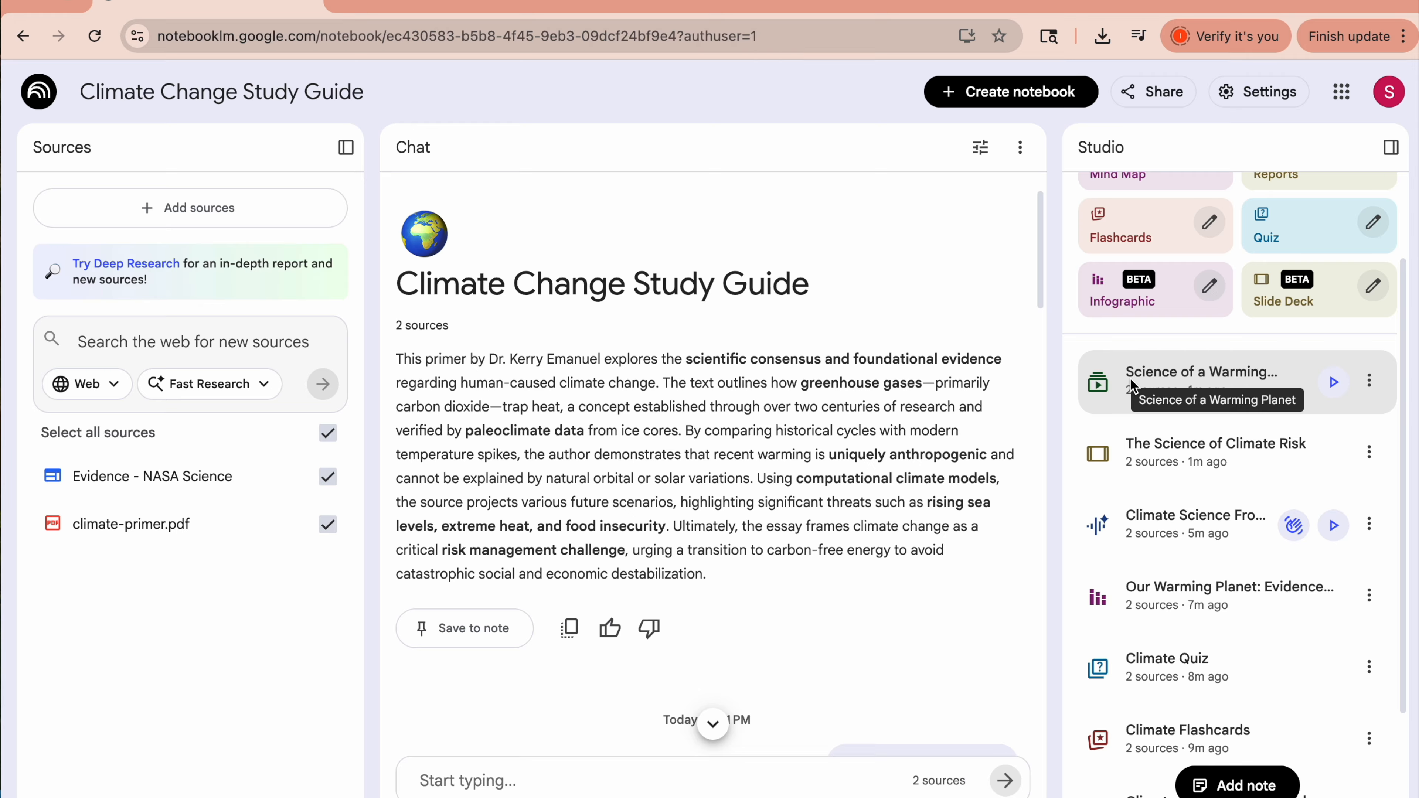
# Open the Science of a Warming Planet video overview and play it at 1.5 speed
pyautogui.scroll(-2, 1130, 377)
pyautogui.scroll(3, 1184, 402)
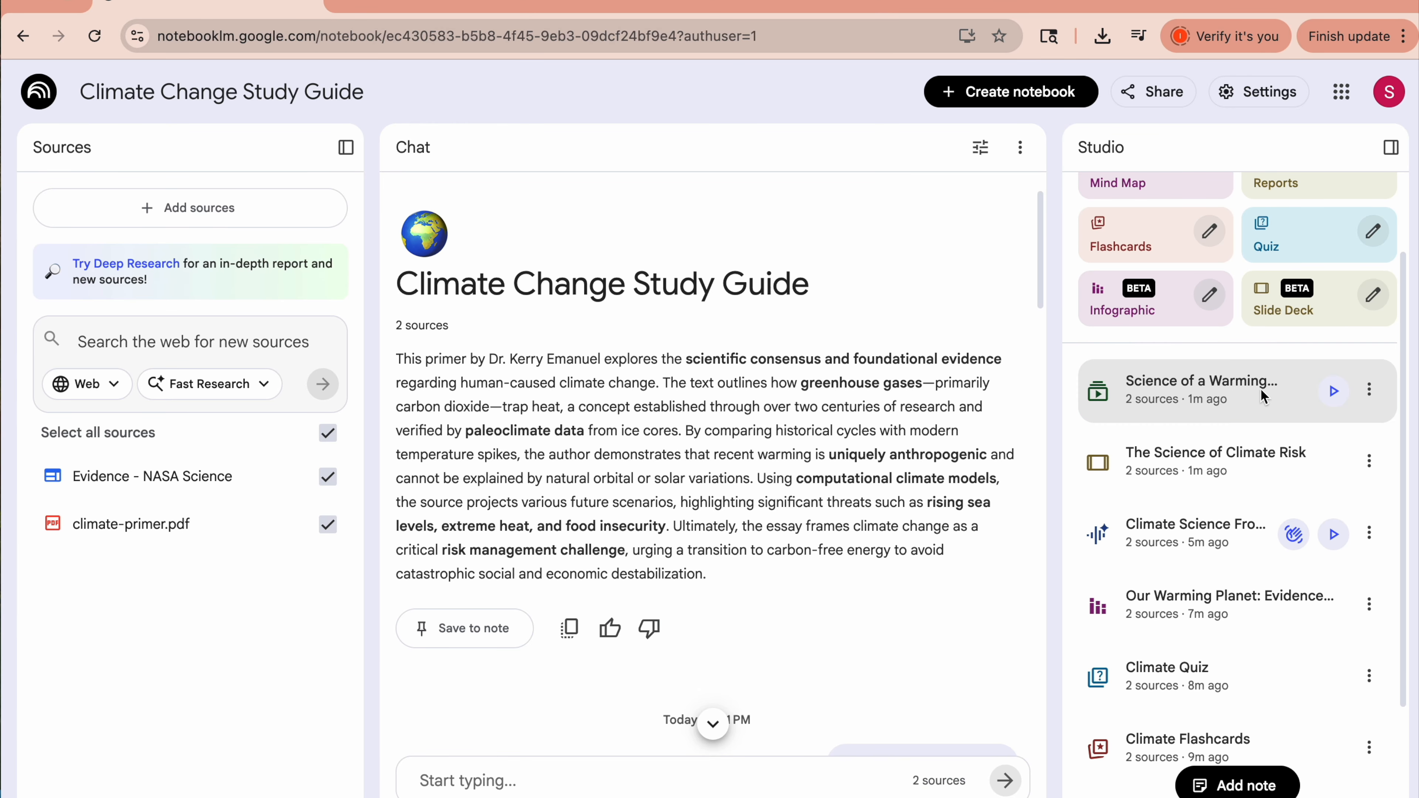
pyautogui.click(1334, 390)
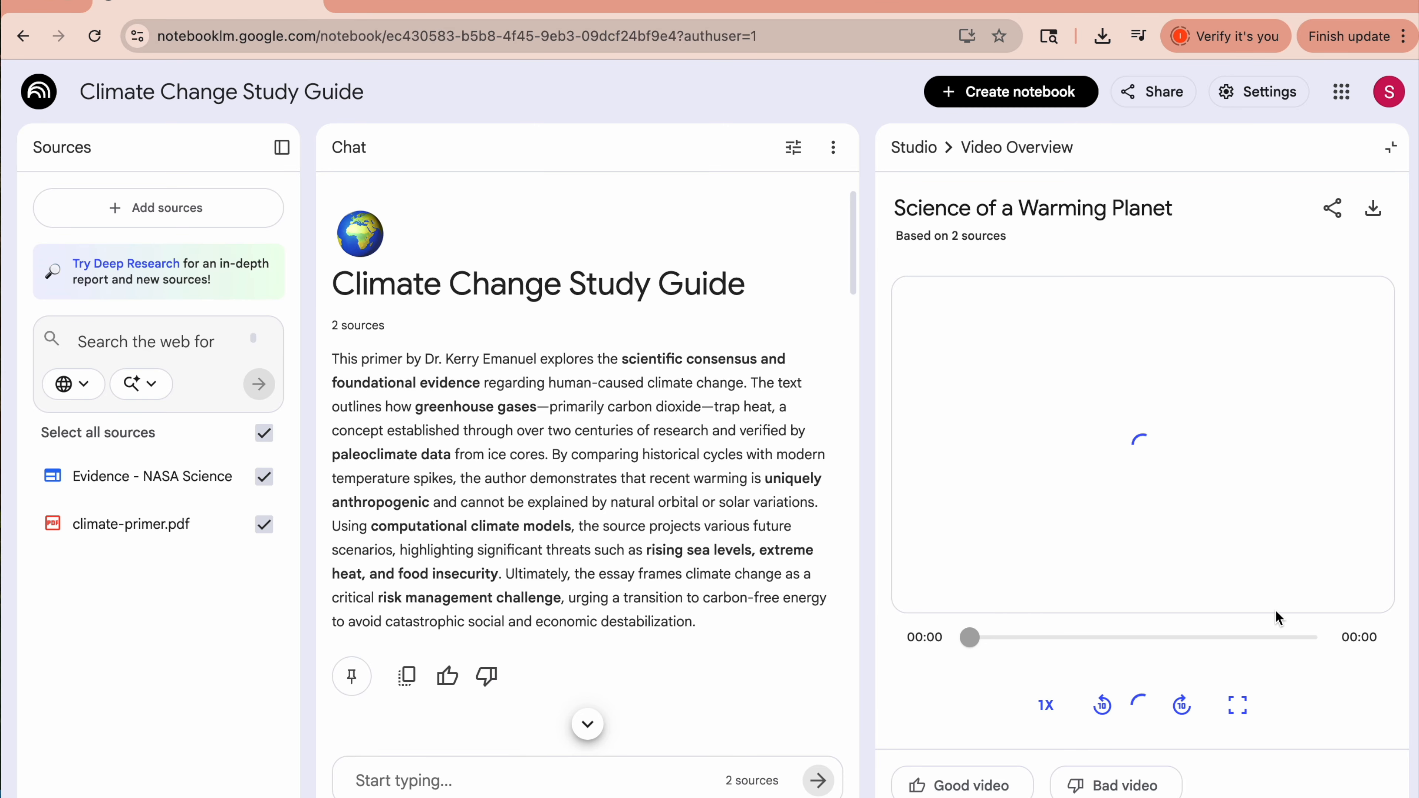
pyautogui.click(1141, 701)
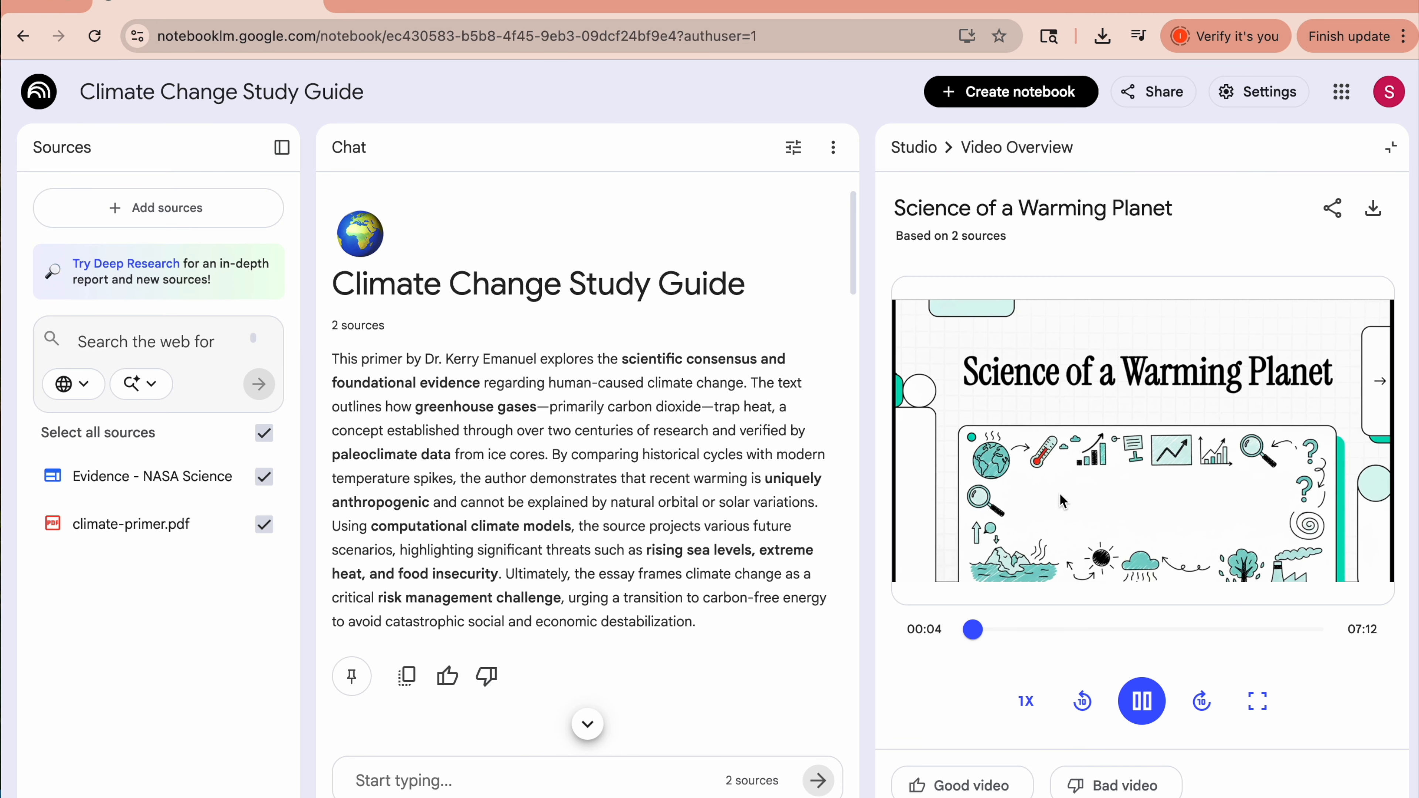
pyautogui.click(1026, 702)
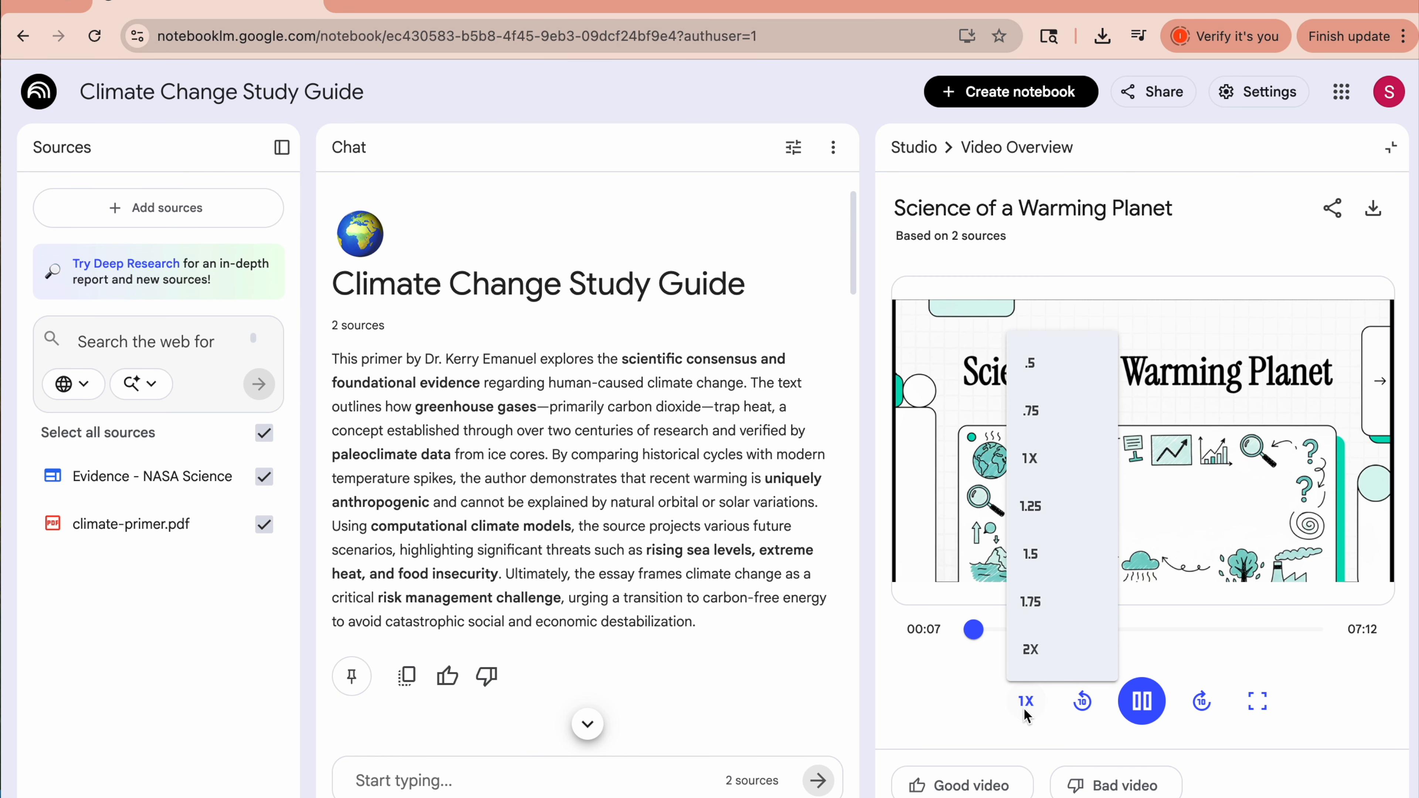
pyautogui.click(1039, 552)
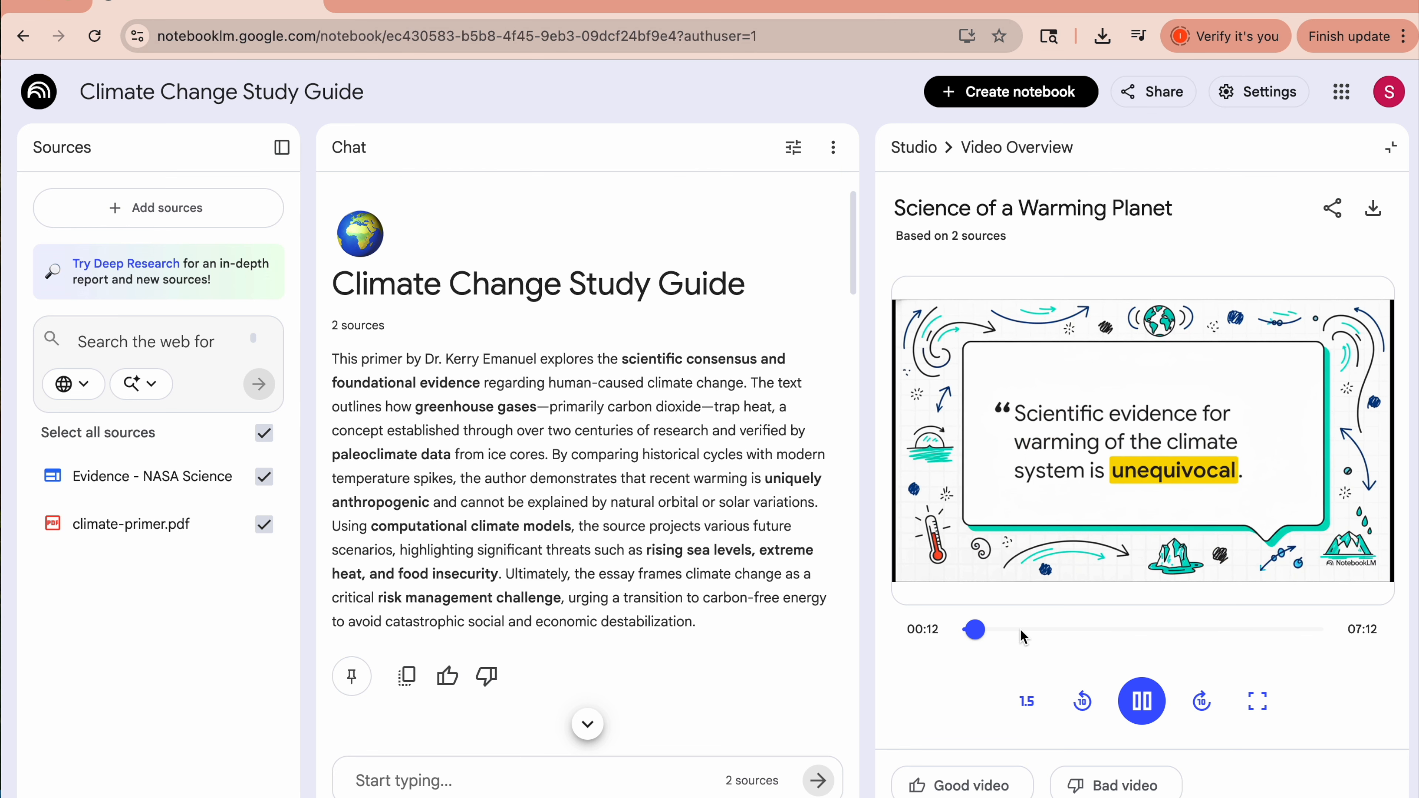
# Skip ahead in the video to about 01:08 and pause it on the Early Climate Science timeline at about 01:21
pyautogui.moveTo(1020, 631); pyautogui.dragTo(1031, 631)
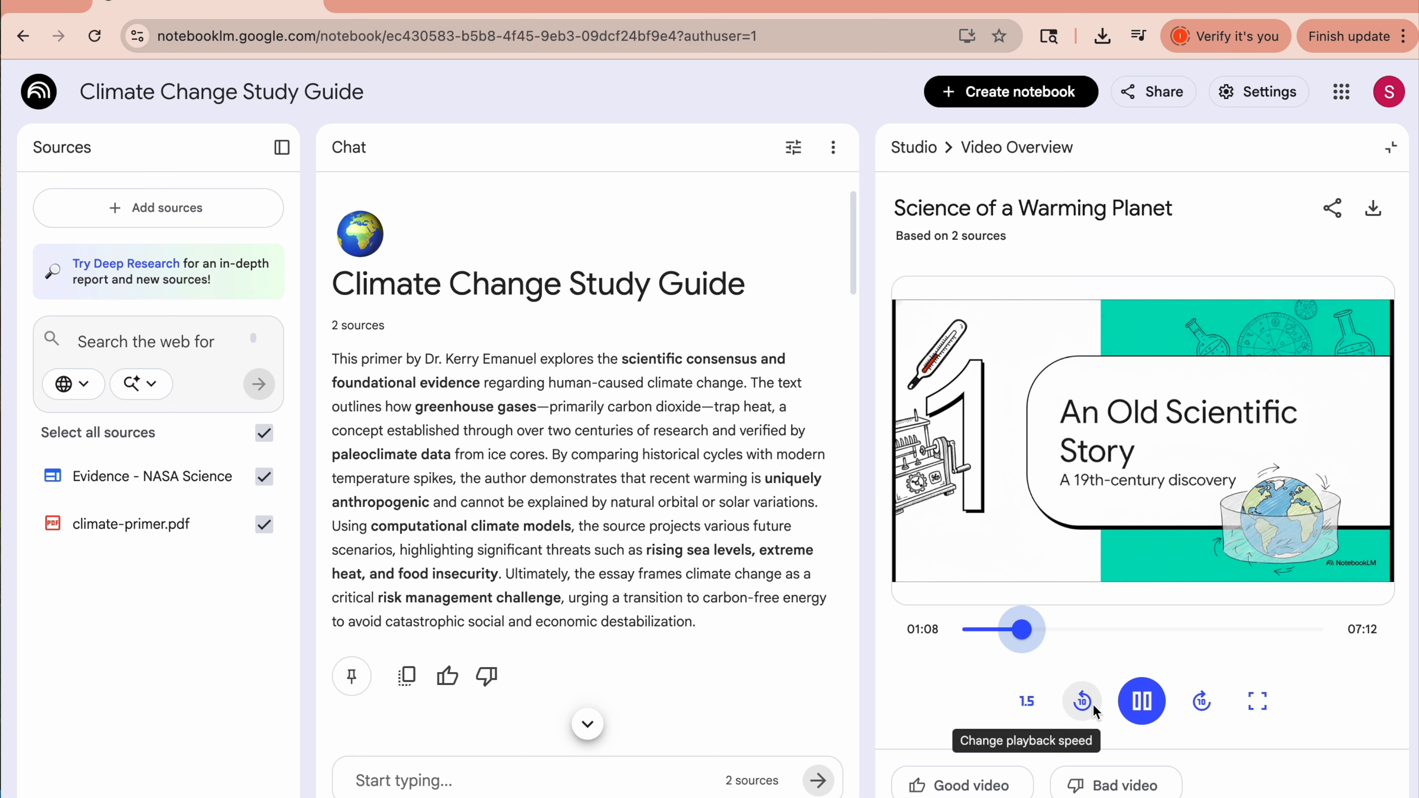
pyautogui.click(1142, 708)
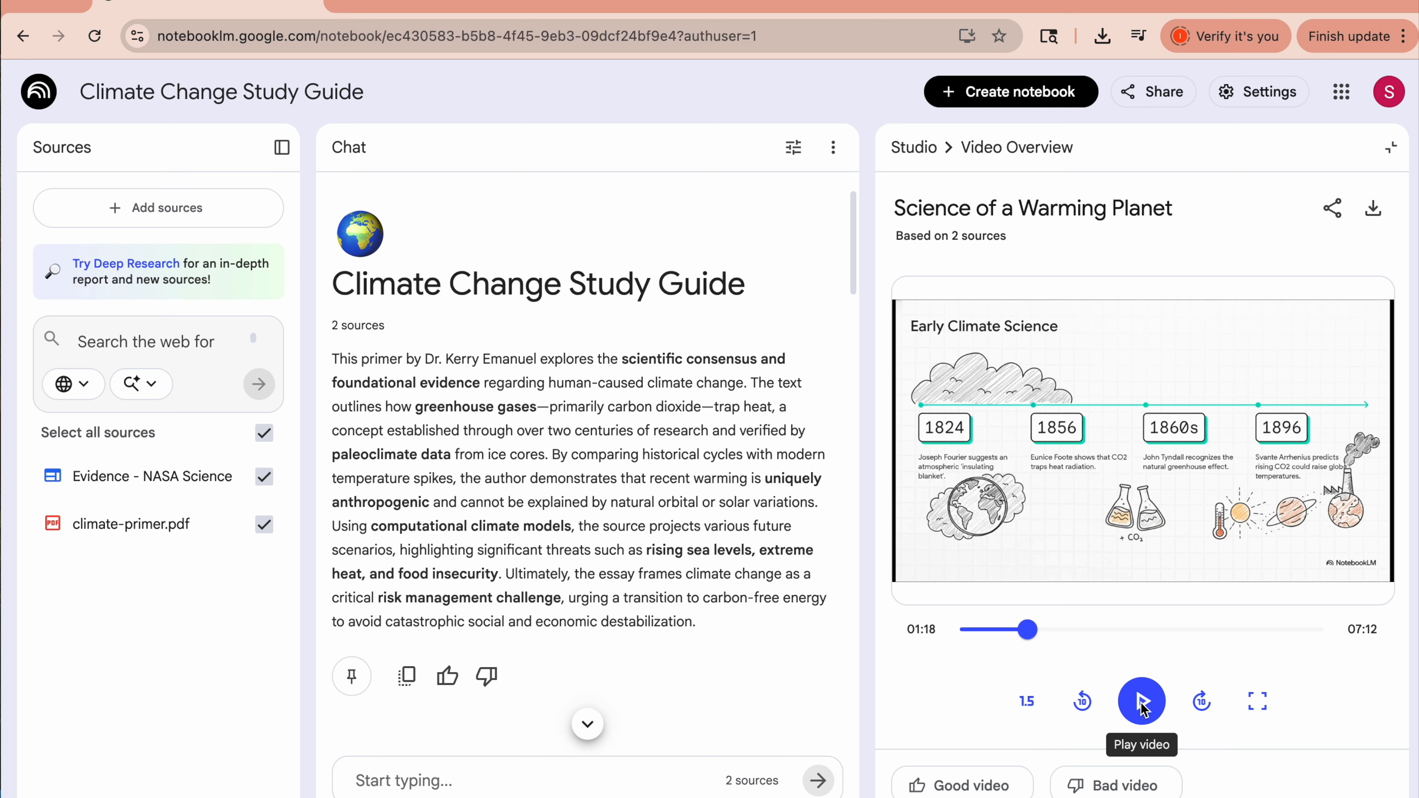
pyautogui.click(1142, 703)
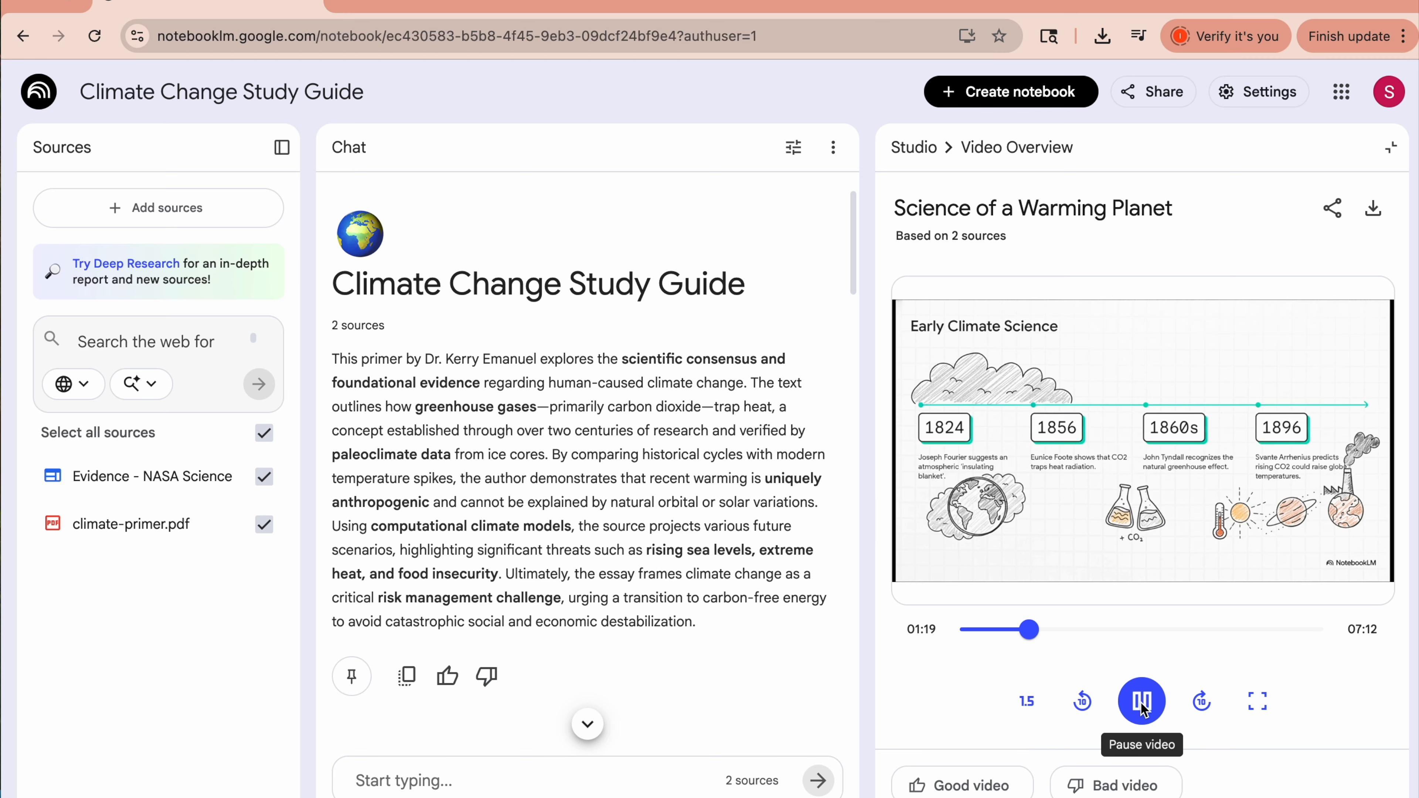
pyautogui.click(1142, 703)
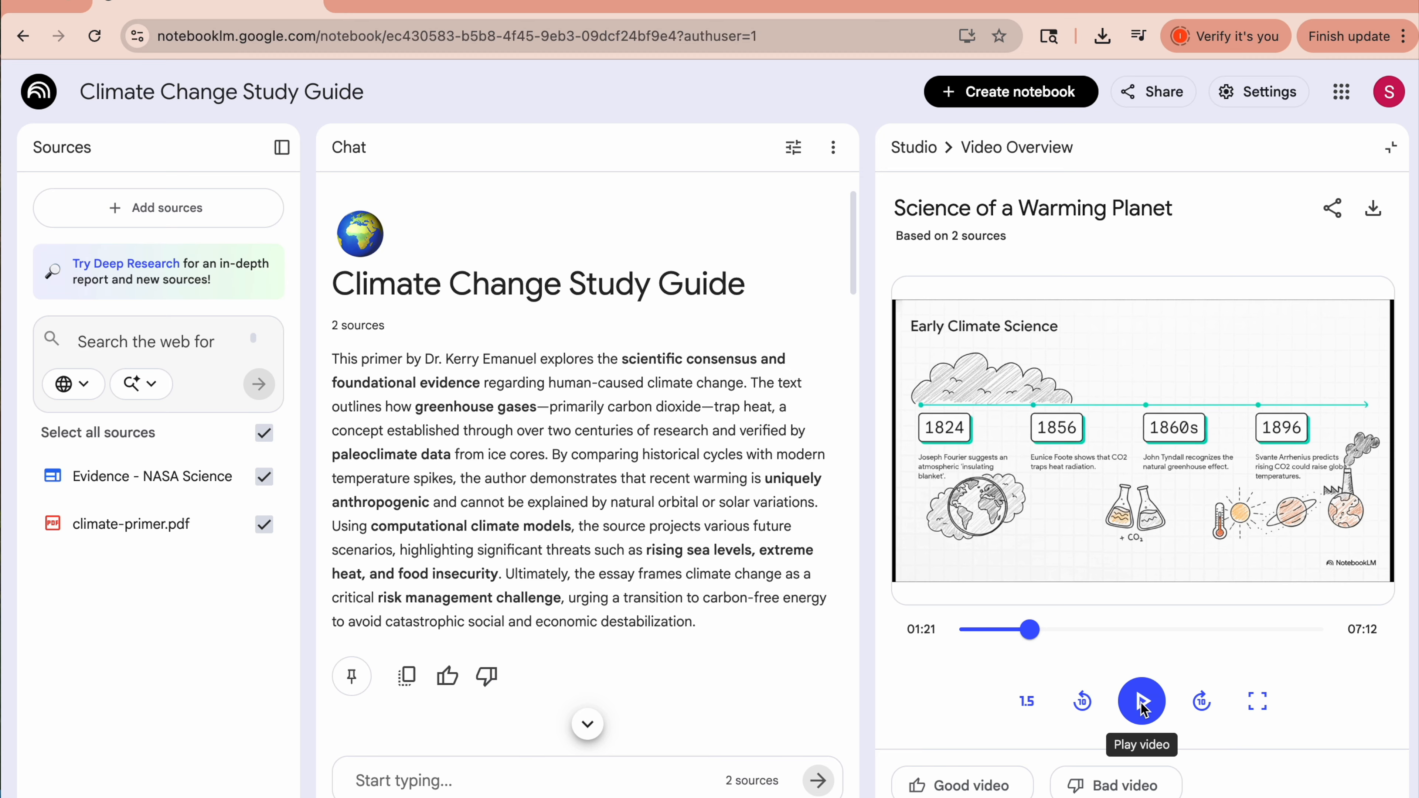